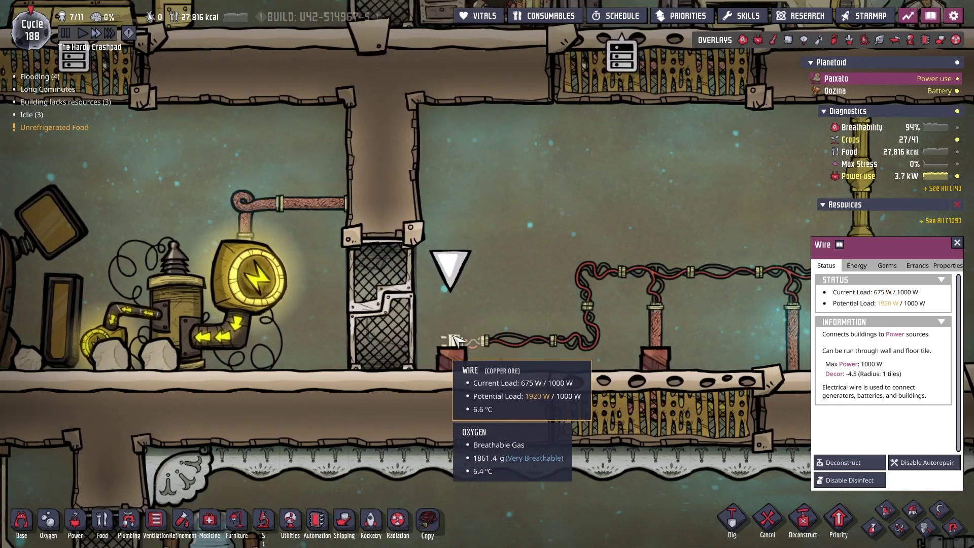
# Step: Inspect the plain copper ore wire and the smart battery in the Oxygen Not Included base as reference
pyautogui.scroll(-3, 436, 451)
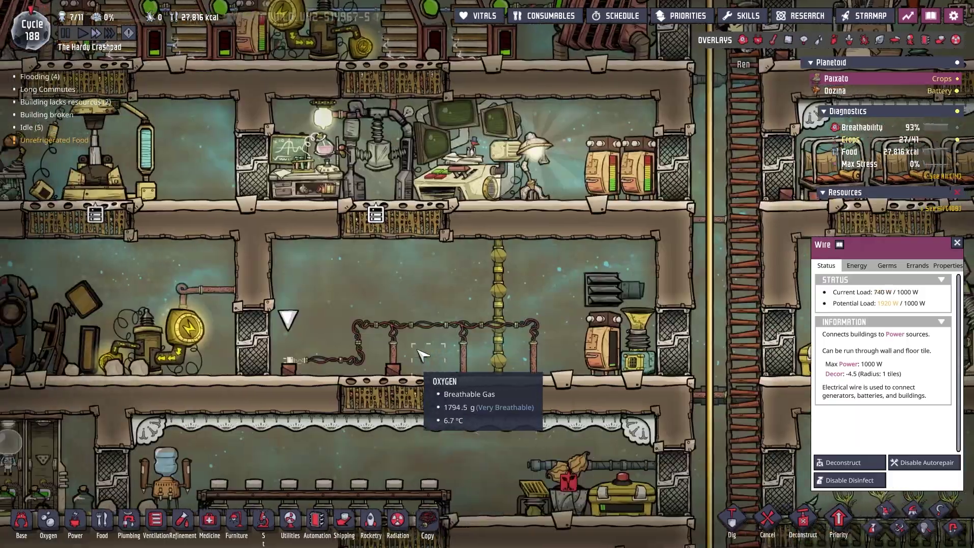
pyautogui.press('w')
pyautogui.press('d')
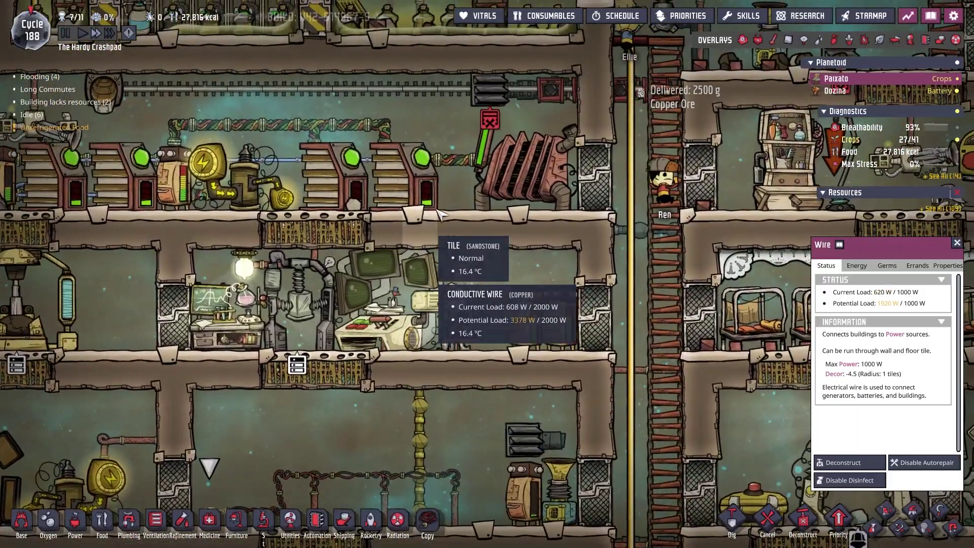
pyautogui.click(447, 196)
pyautogui.click(528, 195)
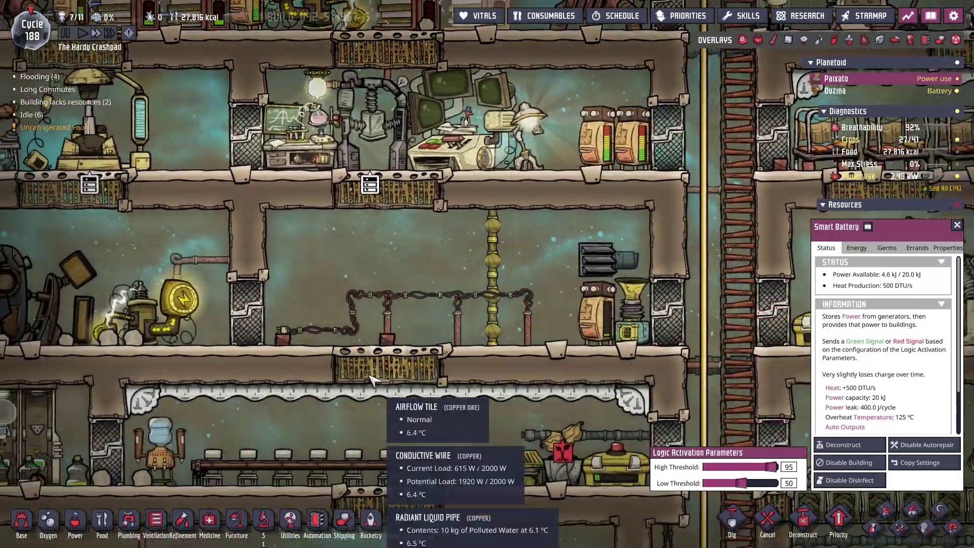
pyautogui.scroll(-5, 530, 264)
pyautogui.scroll(5, 508, 277)
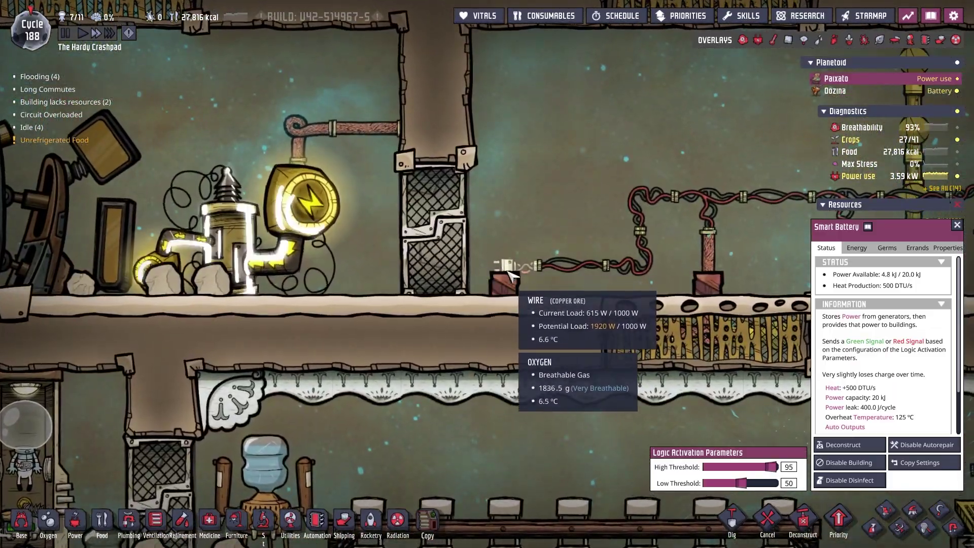
pyautogui.scroll(-5, 531, 277)
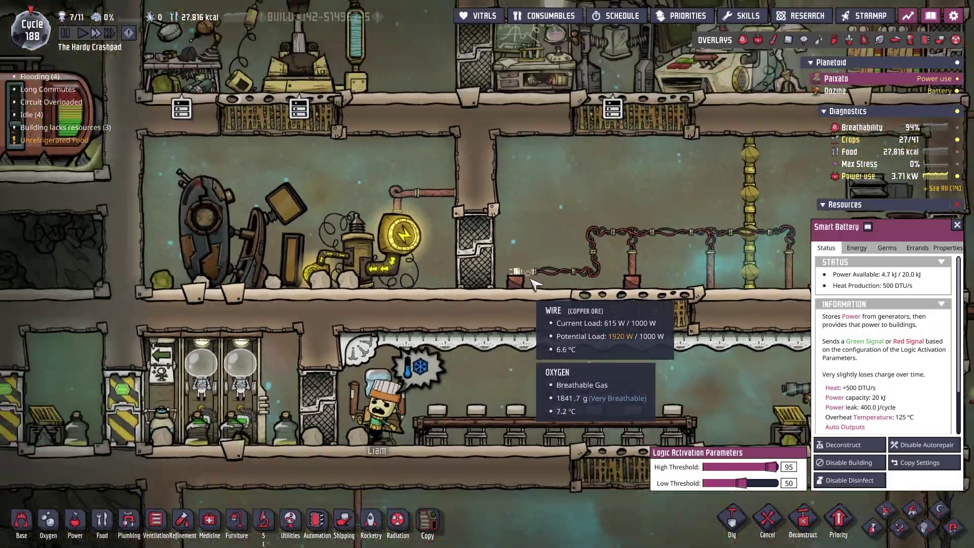
# Step: Compare the Conductive Wire, the Heavi-Watt Wire and the plain Wire by inspecting a segment of each in the base
pyautogui.press('d')
pyautogui.scroll(5, 496, 261)
pyautogui.click(480, 255)
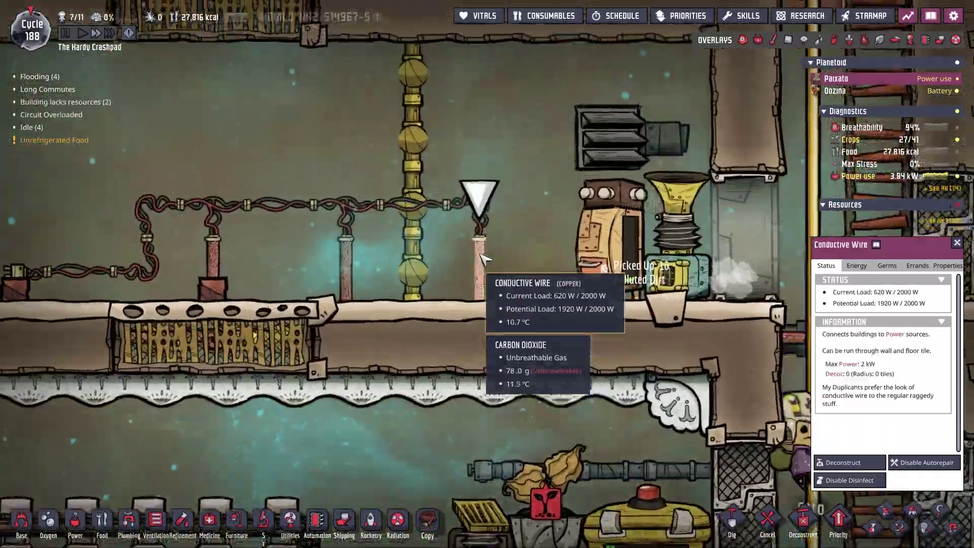
pyautogui.scroll(-5, 482, 254)
pyautogui.press('d')
pyautogui.scroll(5, 507, 269)
pyautogui.click(516, 362)
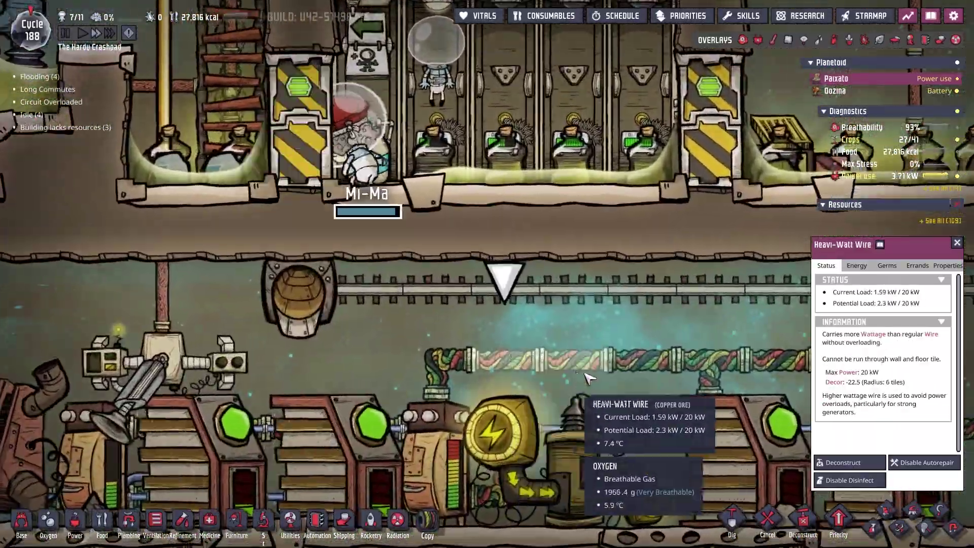
pyautogui.scroll(-3, 584, 375)
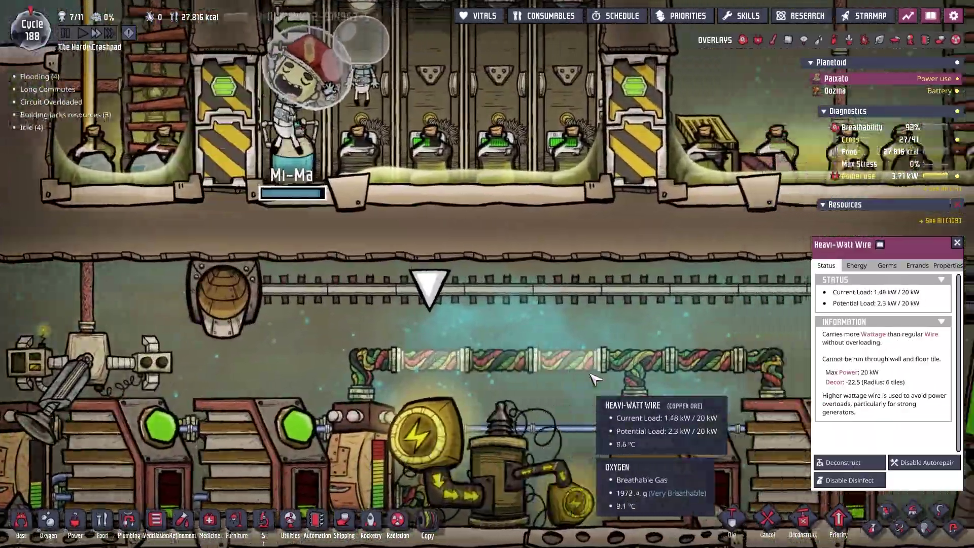
pyautogui.scroll(4, 457, 376)
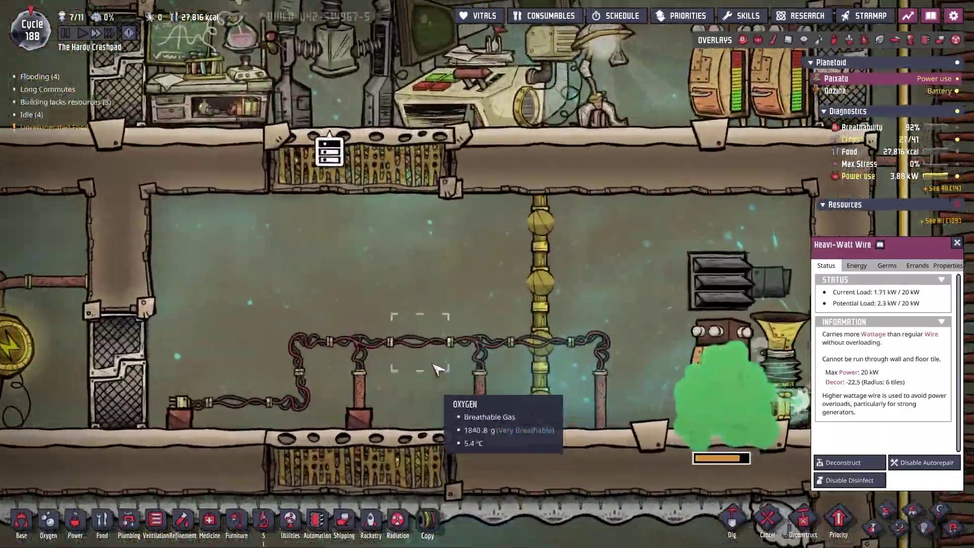
pyautogui.click(434, 369)
pyautogui.scroll(1, 432, 366)
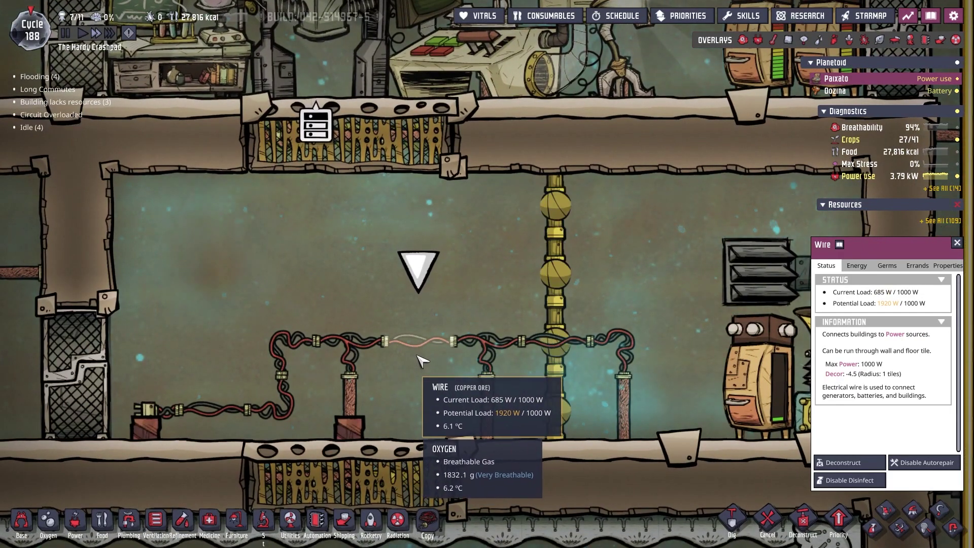
pyautogui.scroll(-2, 421, 359)
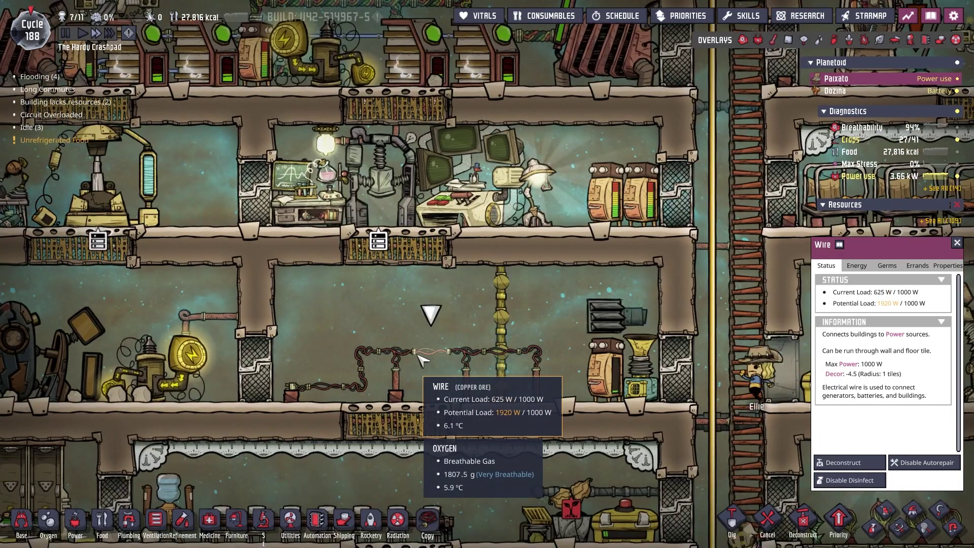
pyautogui.press('a')
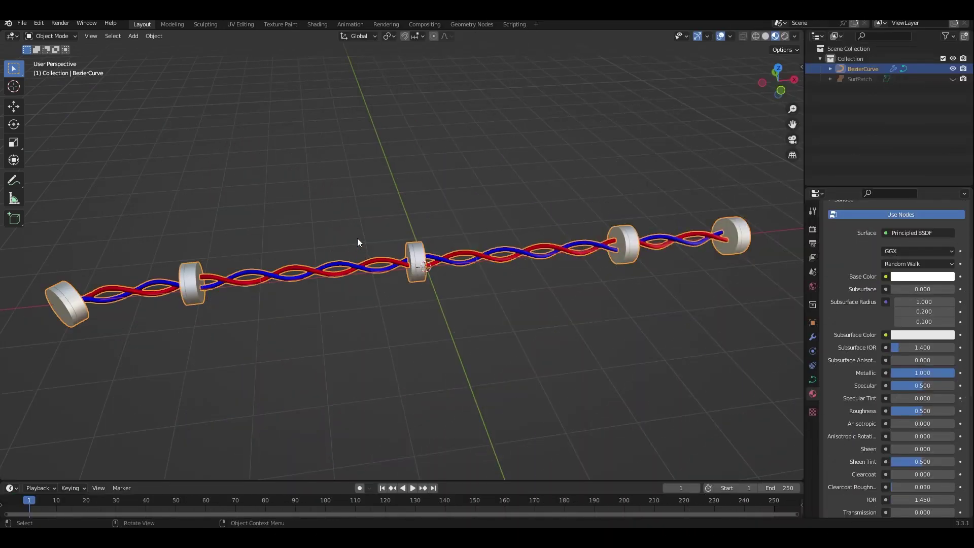
# Step: Switch to Blender and save the finished wire model as wire.blend
pyautogui.hotkey('ctrl', 's')
pyautogui.moveTo(441, 303); pyautogui.dragTo(422, 310, button='middle')
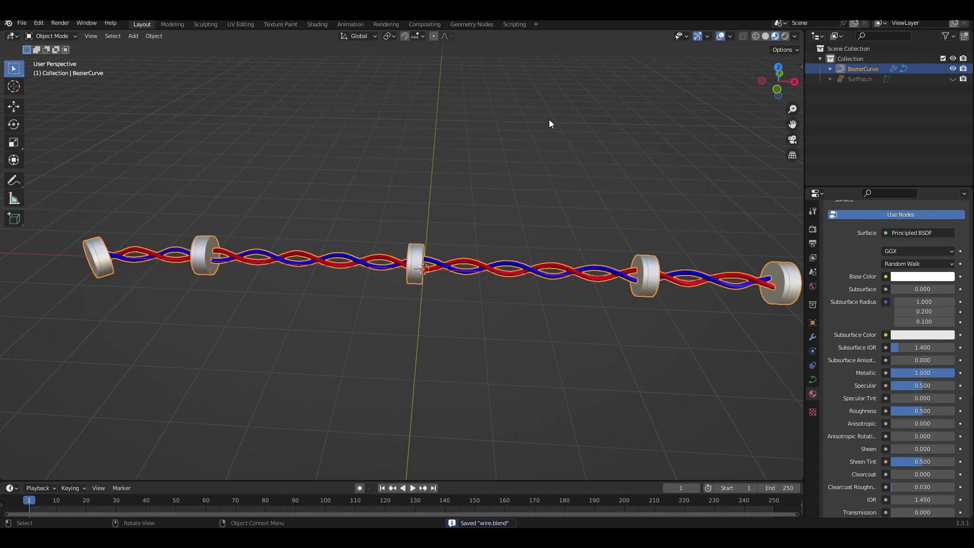
# Step: Examine the finished wire's geometry node tree, including the double wires, instancing on the curve and breaking object groups
pyautogui.click(466, 24)
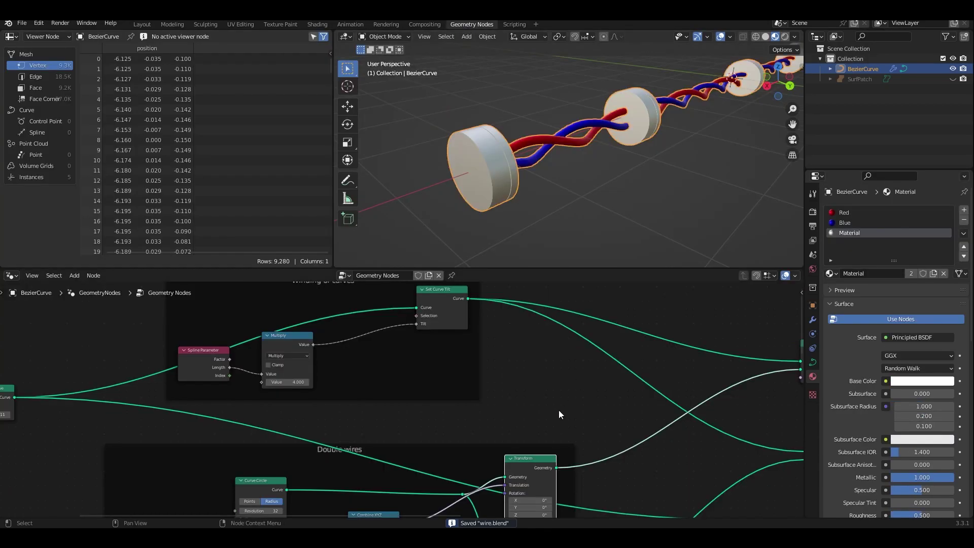
pyautogui.scroll(-5, 559, 410)
pyautogui.moveTo(525, 269); pyautogui.dragTo(525, 221)
pyautogui.moveTo(497, 478); pyautogui.dragTo(467, 386, button='middle')
pyautogui.scroll(4, 468, 385)
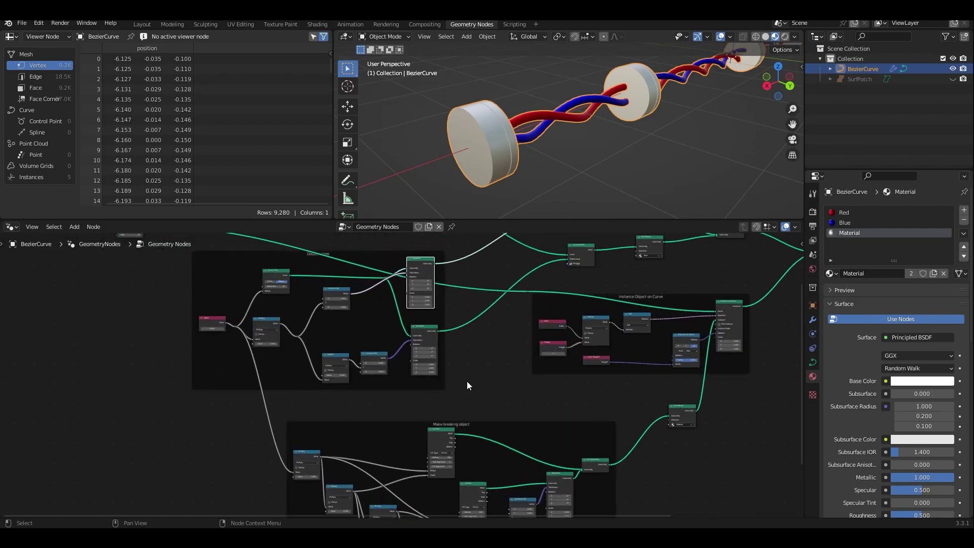
pyautogui.moveTo(488, 277); pyautogui.dragTo(517, 420, button='middle')
pyautogui.moveTo(512, 348); pyautogui.dragTo(320, 400, button='middle')
pyautogui.moveTo(452, 421); pyautogui.dragTo(613, 302, button='middle')
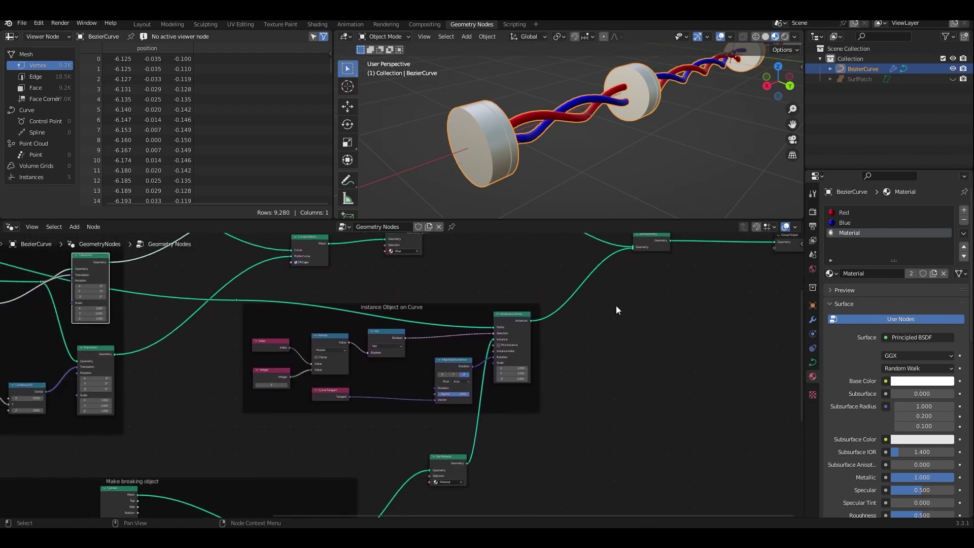
pyautogui.moveTo(253, 432); pyautogui.dragTo(579, 311, button='middle')
pyautogui.scroll(-5, 473, 334)
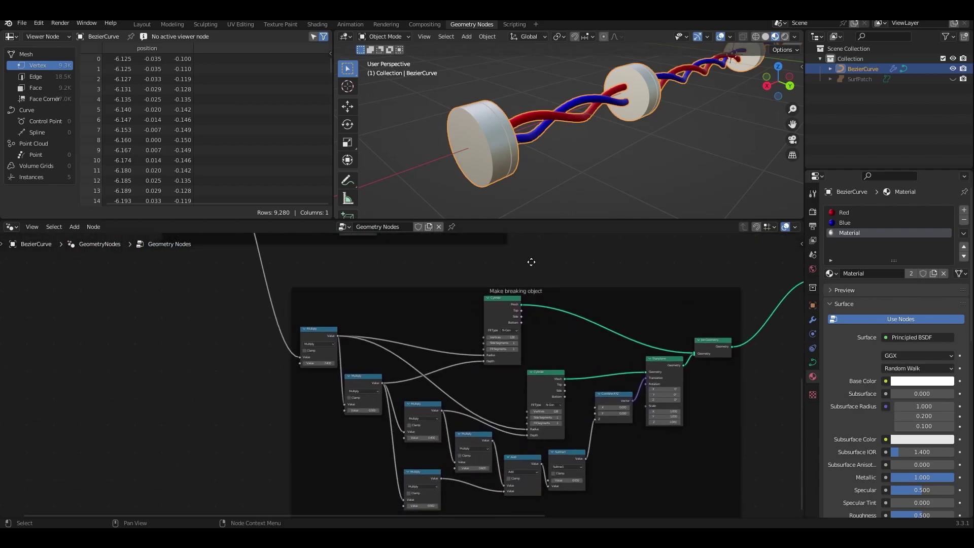
# Step: Start a new General file and delete the default light, cube and camera
pyautogui.hotkey('ctrl', 'n')
pyautogui.click(440, 264)
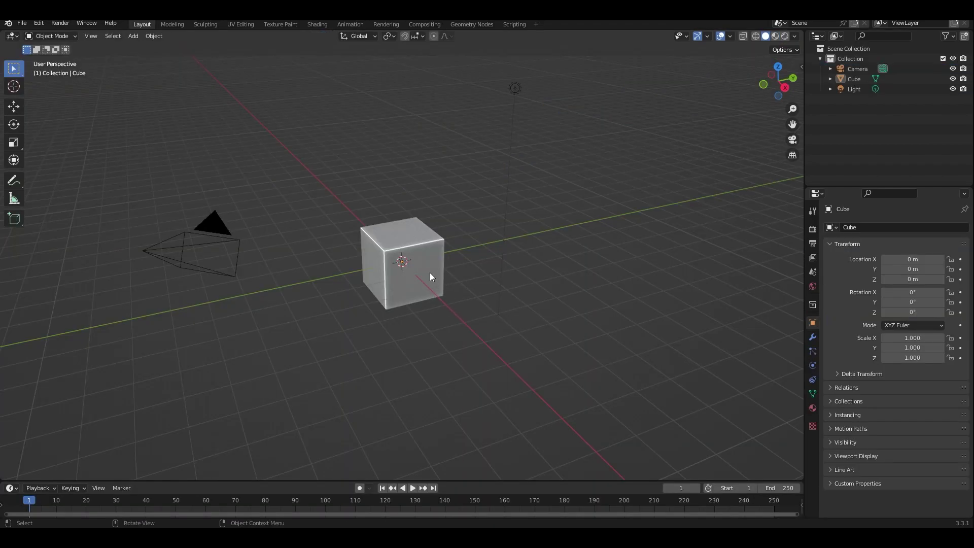
pyautogui.click(516, 87)
pyautogui.press('x')
pyautogui.click(522, 198)
pyautogui.click(402, 247)
pyautogui.press('x')
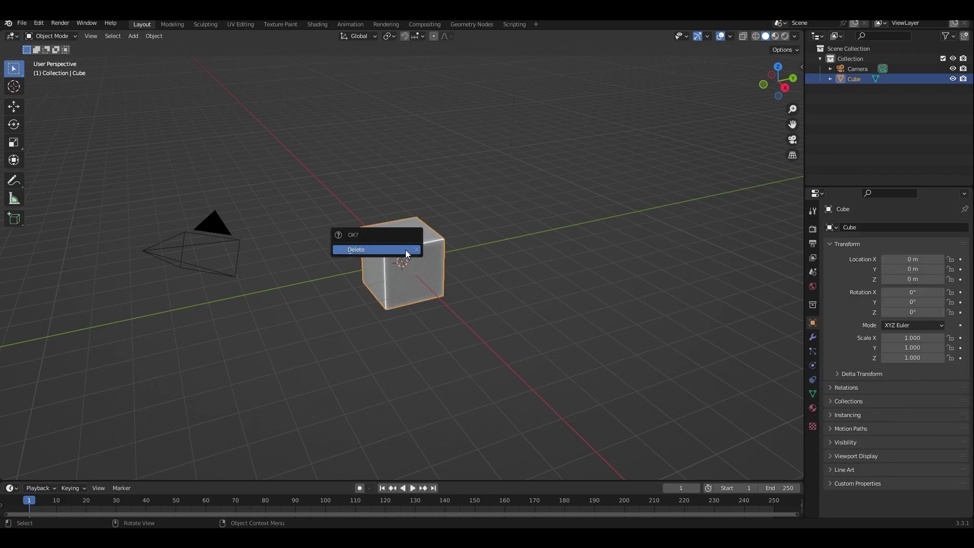
pyautogui.click(406, 249)
pyautogui.click(248, 268)
pyautogui.press('Delete')
# Step: Add a Bezier curve at the world origin and scale it up
pyautogui.moveTo(430, 288); pyautogui.dragTo(513, 313, button='middle')
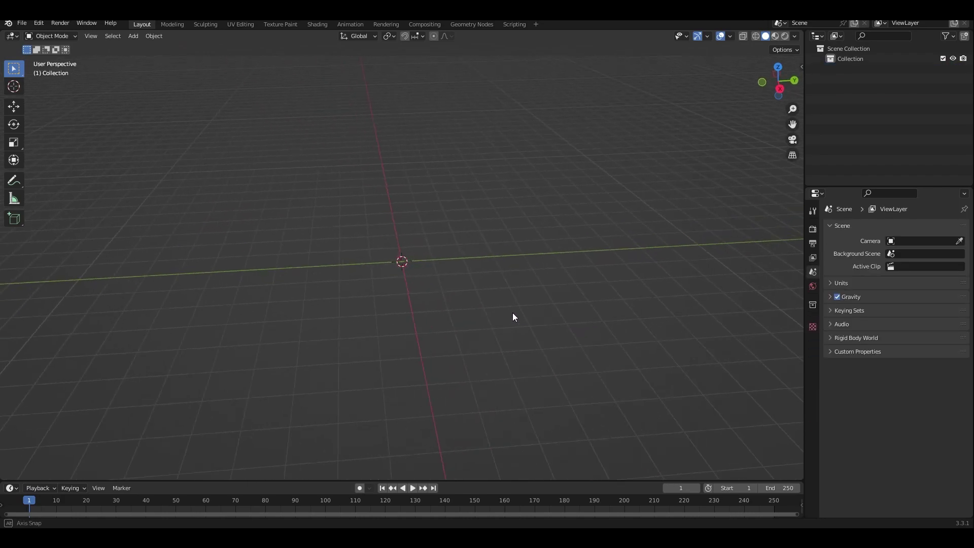
pyautogui.hotkey('shift', 'a')
pyautogui.moveTo(395, 306)
pyautogui.click(454, 306)
pyautogui.moveTo(406, 283)
pyautogui.mouseDown(button='middle')
pyautogui.moveTo(524, 341)
pyautogui.moveTo(421, 311)
pyautogui.moveTo(399, 289)
pyautogui.mouseUp(button='middle')
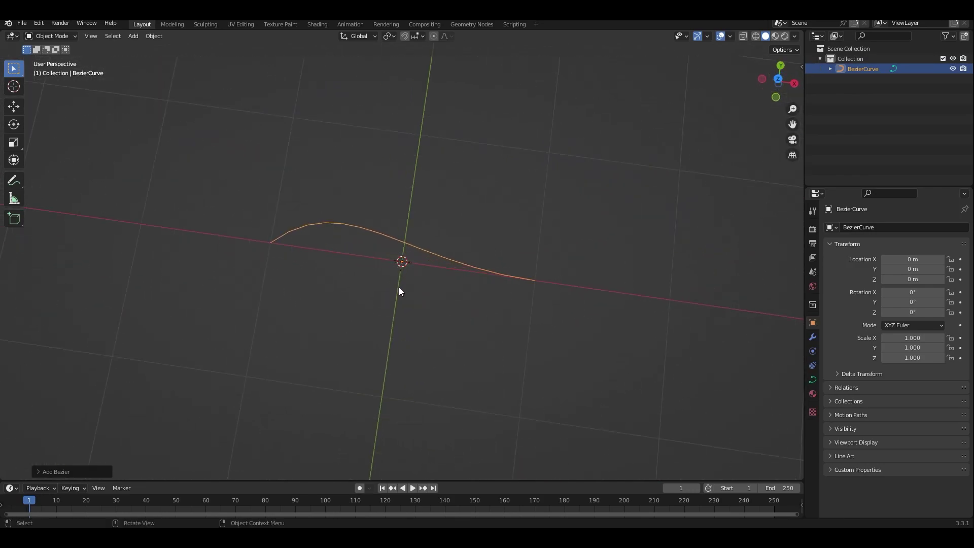
pyautogui.press('s')
pyautogui.click(583, 367)
# Step: Create a new geometry node tree on the Bezier curve and move its Group Input and Group Output nodes far apart
pyautogui.click(462, 25)
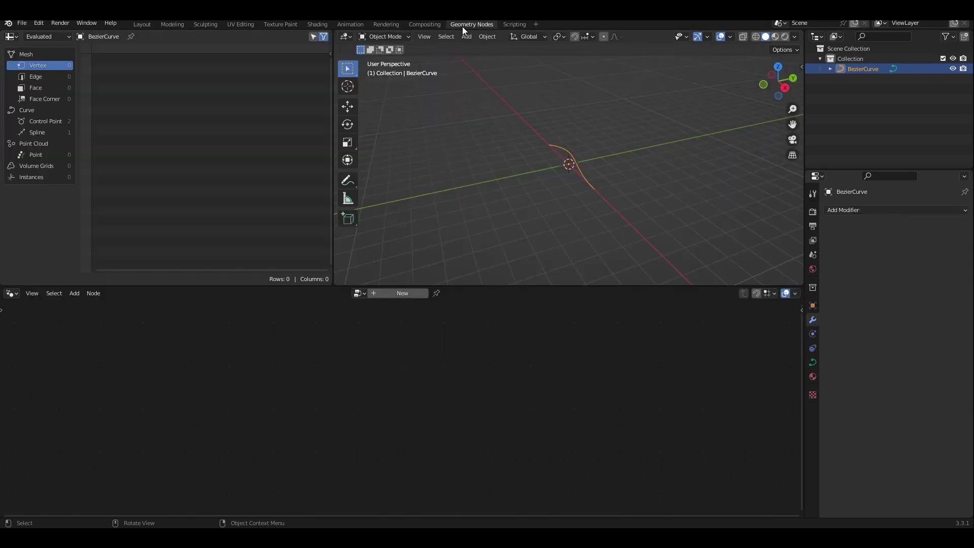
pyautogui.moveTo(575, 187); pyautogui.dragTo(541, 212, button='middle')
pyautogui.click(396, 292)
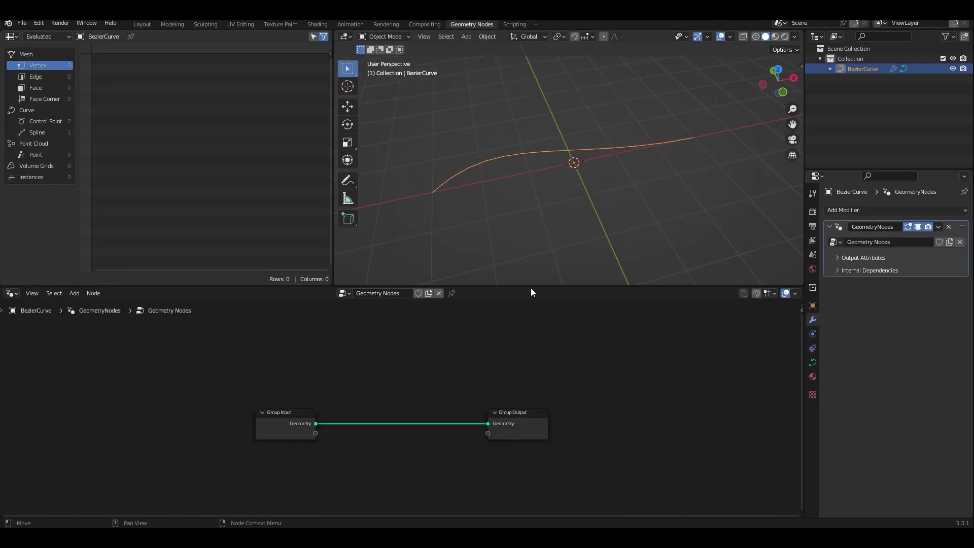
pyautogui.moveTo(528, 286); pyautogui.dragTo(535, 207)
pyautogui.moveTo(275, 386); pyautogui.dragTo(87, 363)
pyautogui.moveTo(538, 385); pyautogui.dragTo(753, 329)
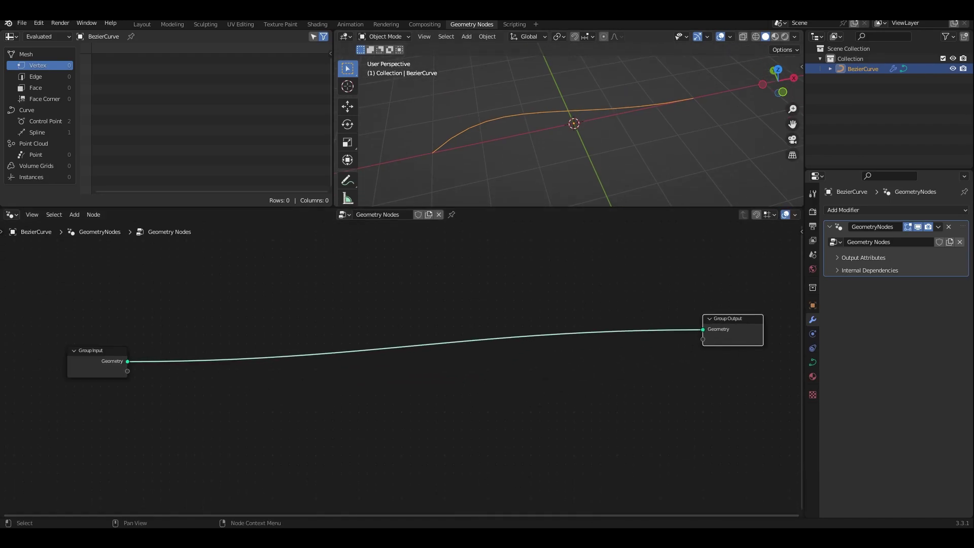
# Step: Add a Subdivide Curve node on the link directly after Group Input
pyautogui.hotkey('shift', 'a')
pyautogui.click(410, 410)
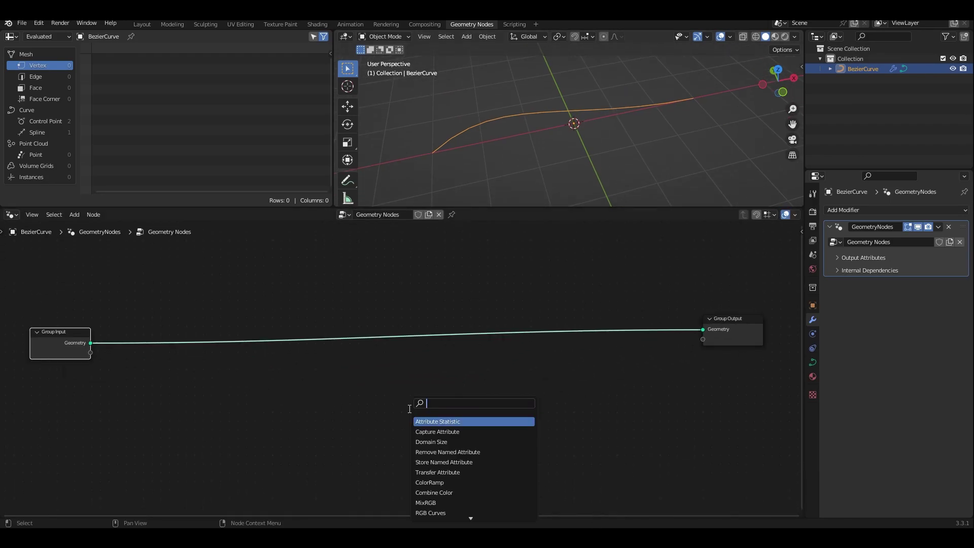
pyautogui.write('sub')
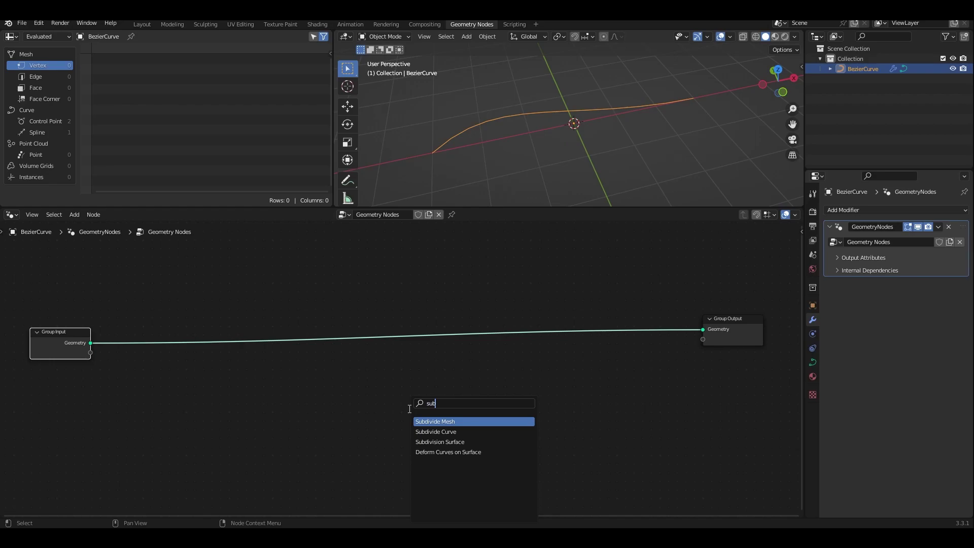
pyautogui.press('Down')
pyautogui.press('Return')
pyautogui.click(208, 374)
# Step: Set the Subdivide Curve node's Cuts to 11
pyautogui.click(184, 363)
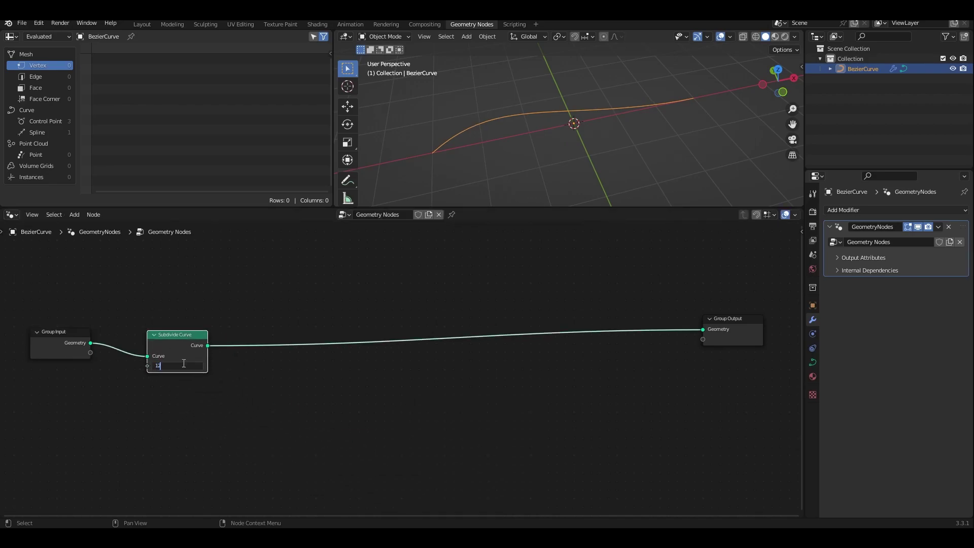
pyautogui.write('12')
pyautogui.press('Return')
pyautogui.click(180, 366)
pyautogui.write('11')
pyautogui.press('Return')
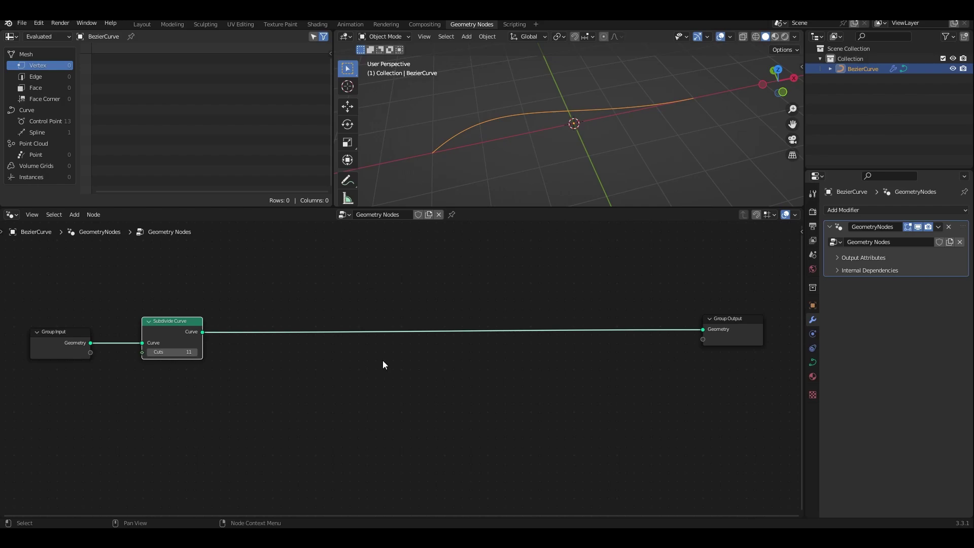
pyautogui.scroll(1, 408, 163)
pyautogui.moveTo(428, 160); pyautogui.dragTo(474, 125, button='middle')
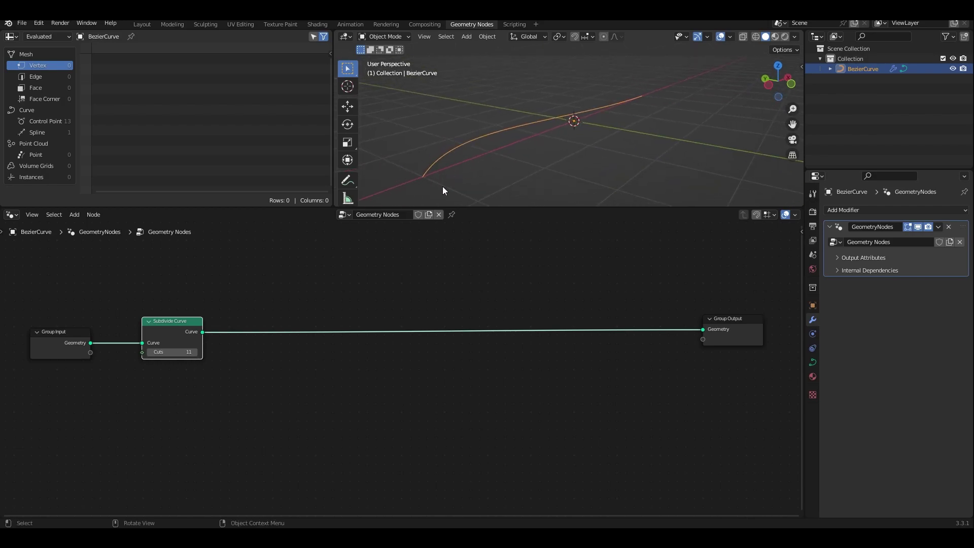
pyautogui.moveTo(418, 155); pyautogui.dragTo(481, 181, button='middle')
pyautogui.hotkey('shift', 'a')
pyautogui.moveTo(576, 372)
pyautogui.press('s')
pyautogui.click(471, 339)
# Step: Add a Curve to Mesh node and insert it on the link between Subdivide Curve and Group Output
pyautogui.hotkey('shift', 'a')
pyautogui.moveTo(472, 339)
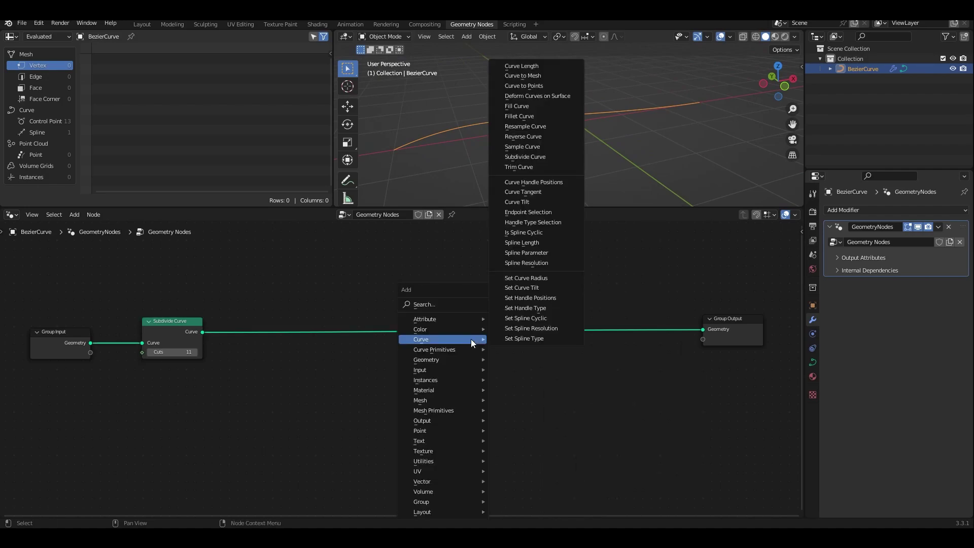
pyautogui.write('curve t')
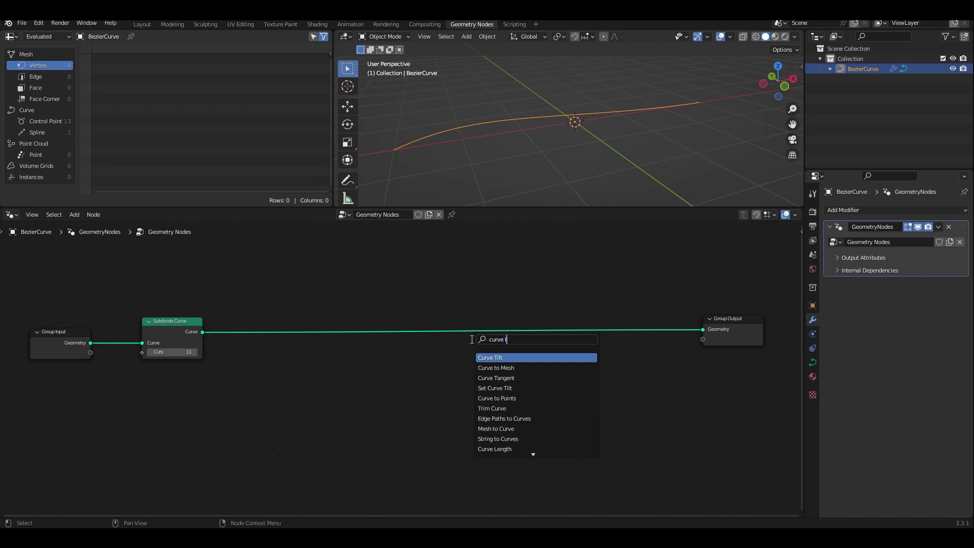
pyautogui.write('o me')
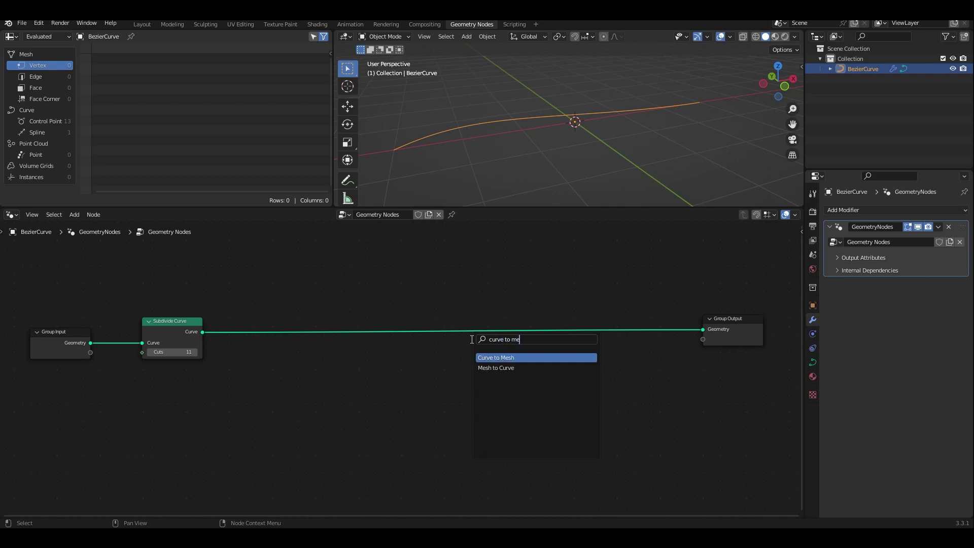
pyautogui.press('Return')
pyautogui.click(453, 367)
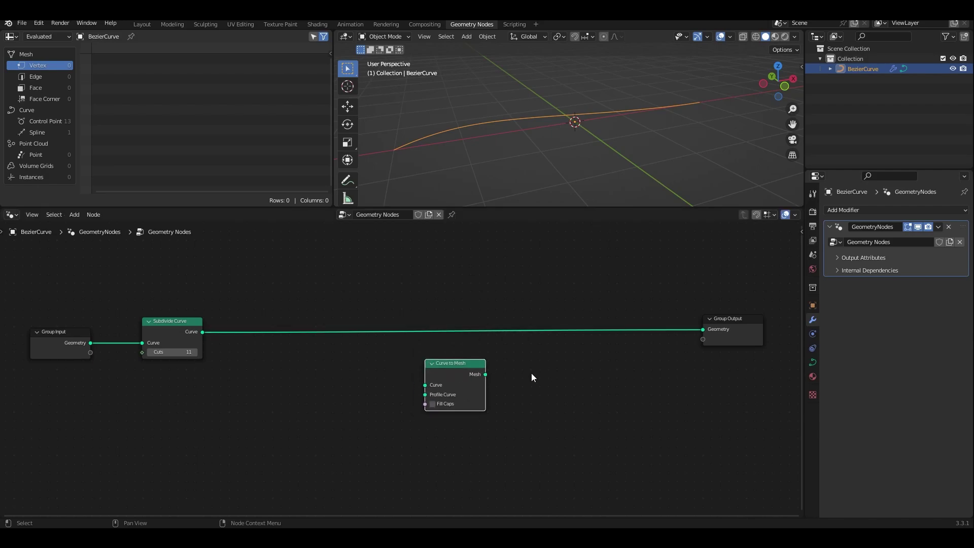
pyautogui.moveTo(532, 378); pyautogui.dragTo(530, 328, button='middle')
pyautogui.moveTo(449, 328); pyautogui.dragTo(480, 288)
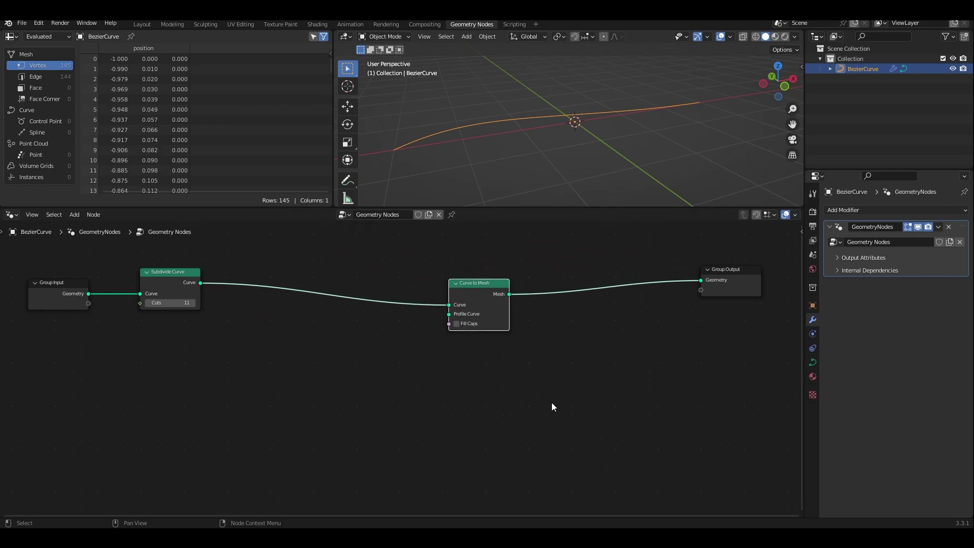
# Step: Add a Curve Circle node and connect its Curve output to the Profile Curve input of Curve to Mesh
pyautogui.hotkey('shift', 'a')
pyautogui.write('circ')
pyautogui.press('Down')
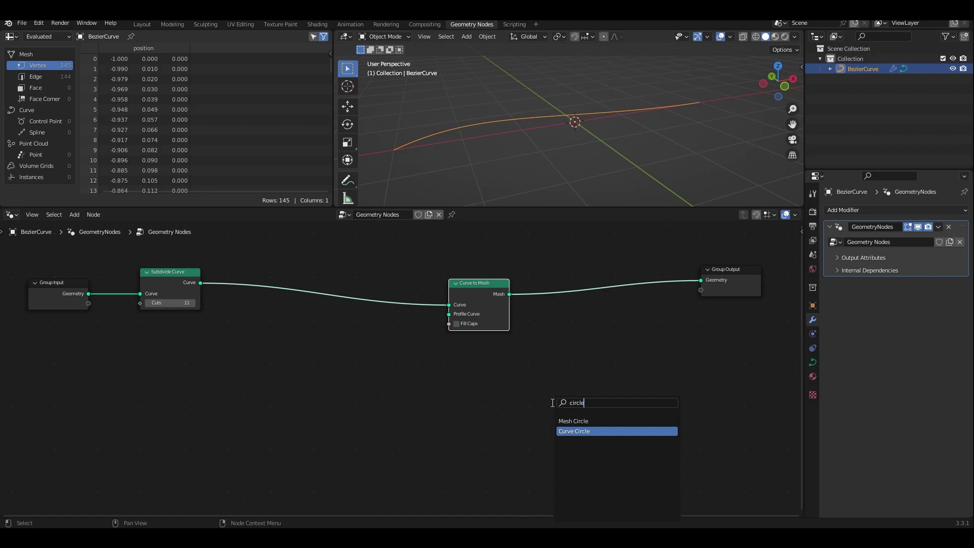
pyautogui.press('Return')
pyautogui.click(282, 390)
pyautogui.moveTo(280, 389); pyautogui.dragTo(447, 314)
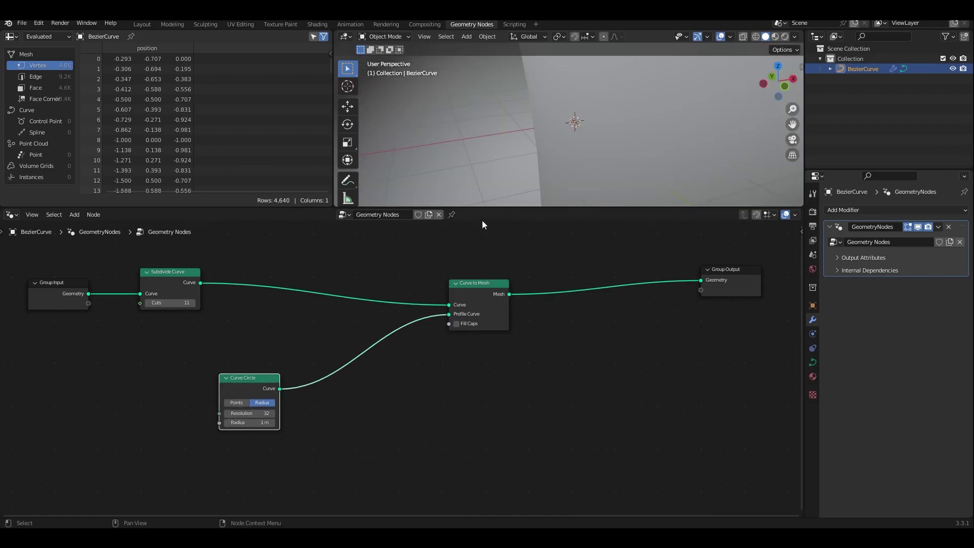
# Step: Set the Curve Circle node's Radius to 0.1 m
pyautogui.moveTo(537, 120); pyautogui.dragTo(563, 117, button='middle')
pyautogui.scroll(2, 200, 459)
pyautogui.click(190, 447)
pyautogui.write('0.1')
pyautogui.press('Return')
# Step: Enable Fill Caps on the Curve to Mesh node
pyautogui.moveTo(572, 95); pyautogui.dragTo(557, 148, button='middle')
pyautogui.scroll(5, 540, 139)
pyautogui.keyDown('shift'); pyautogui.moveTo(487, 140); pyautogui.dragTo(594, 121, button='middle'); pyautogui.keyUp('shift')
pyautogui.scroll(2, 596, 119)
pyautogui.click(483, 303)
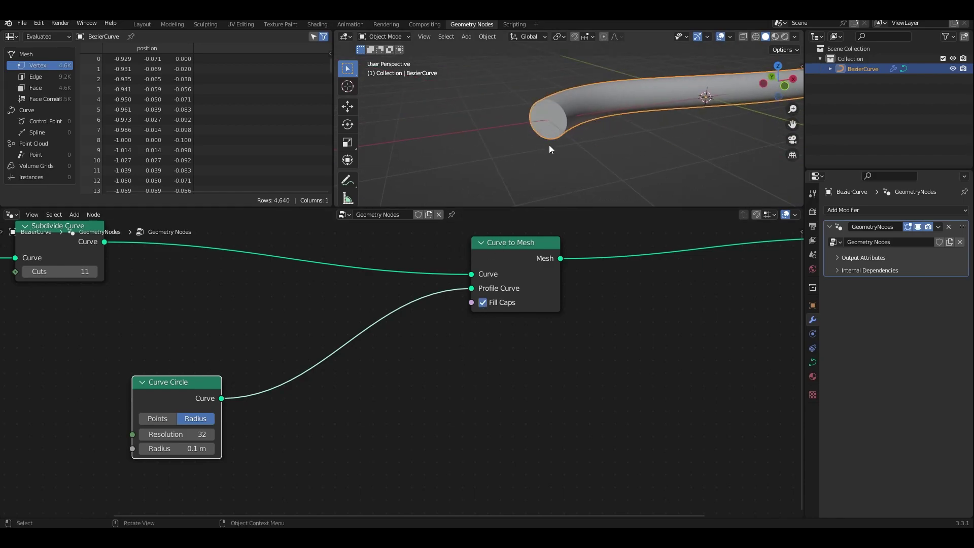
pyautogui.moveTo(548, 144); pyautogui.dragTo(549, 94, button='middle')
pyautogui.moveTo(503, 145)
pyautogui.mouseDown(button='middle')
pyautogui.moveTo(550, 130)
pyautogui.moveTo(574, 107)
pyautogui.moveTo(494, 163)
pyautogui.moveTo(514, 149)
pyautogui.mouseUp(button='middle')
# Step: Move the Curve Circle node closer to Curve to Mesh and reduce its Radius to 0.02 m
pyautogui.moveTo(169, 390); pyautogui.dragTo(281, 327)
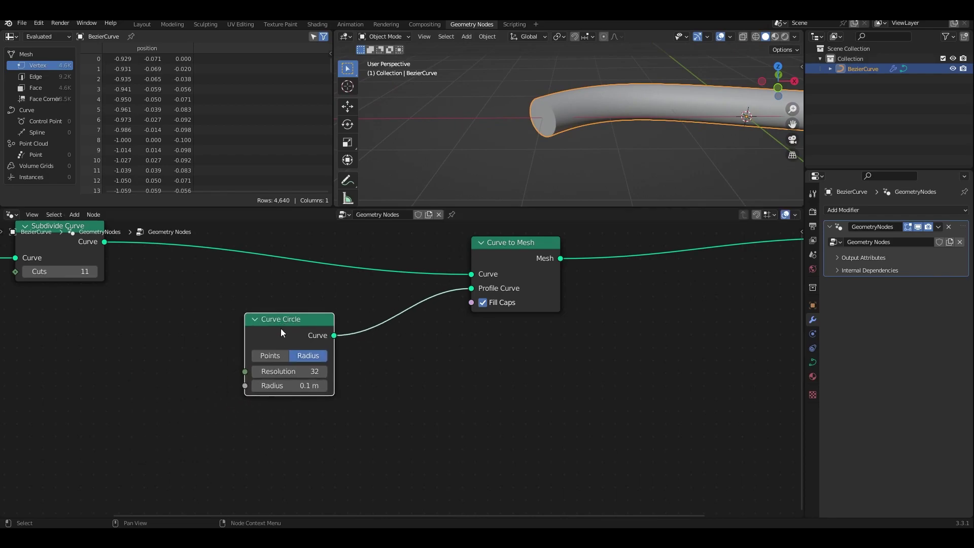
pyautogui.click(291, 386)
pyautogui.write('0.01')
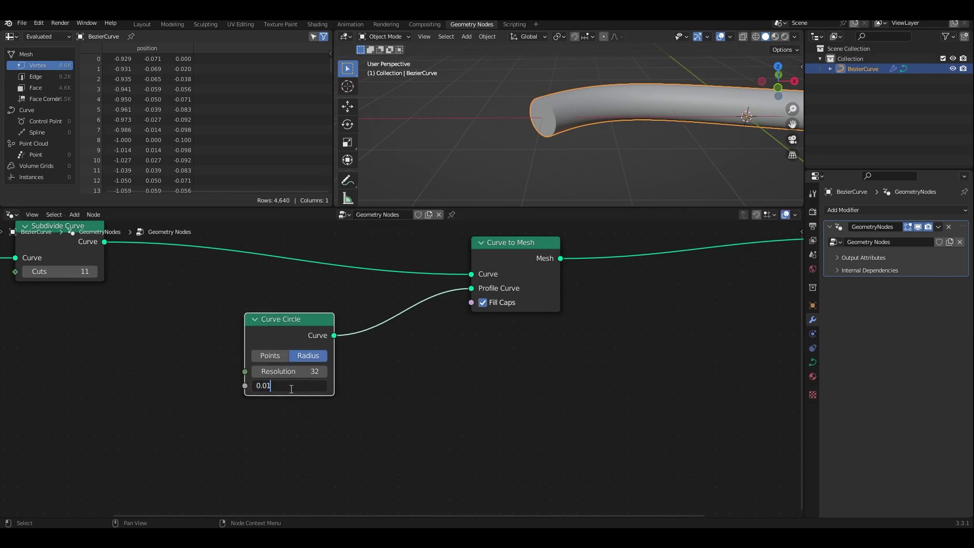
pyautogui.press('Return')
pyautogui.click(291, 387)
pyautogui.write('0.02')
pyautogui.press('Return')
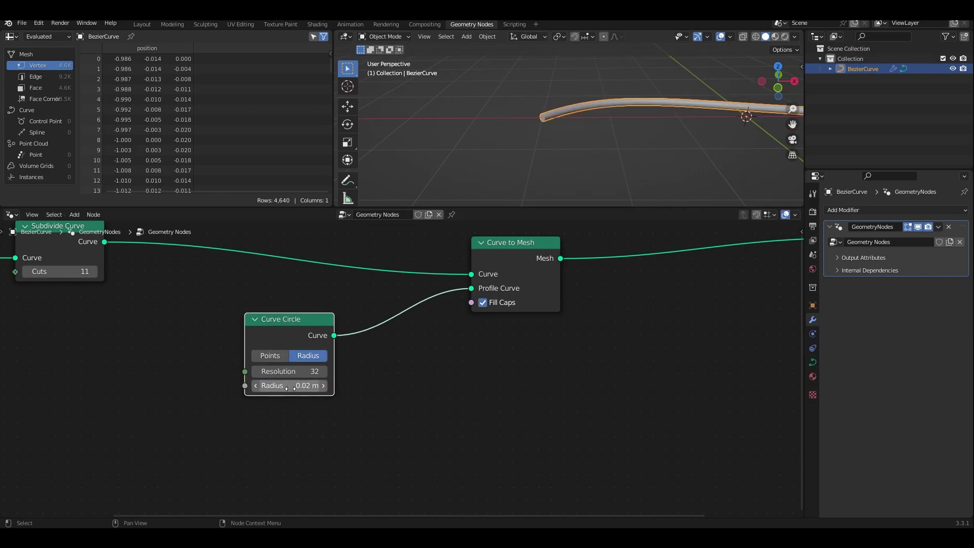
# Step: Shift the Curve Circle node away from Curve to Mesh to make room between them
pyautogui.press('Home')
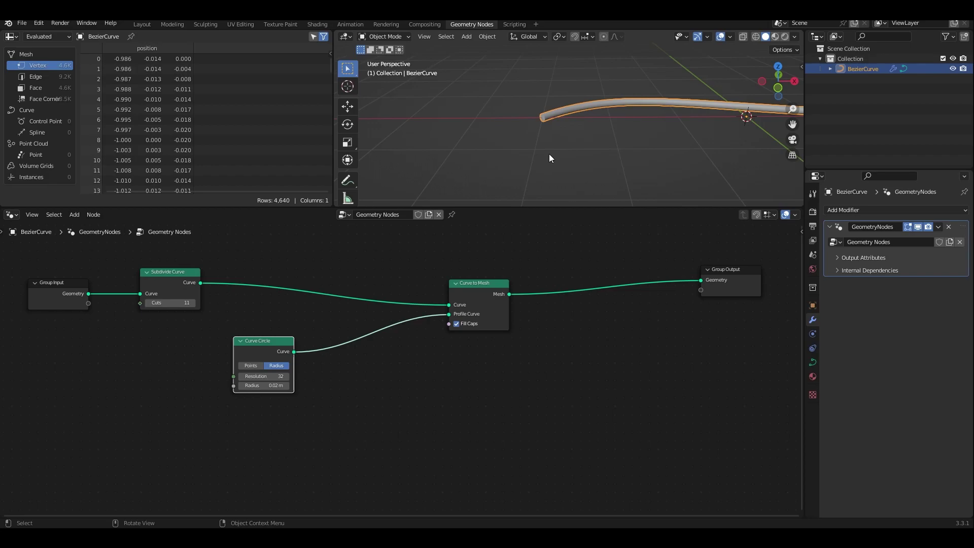
pyautogui.moveTo(555, 137); pyautogui.dragTo(480, 155, button='middle')
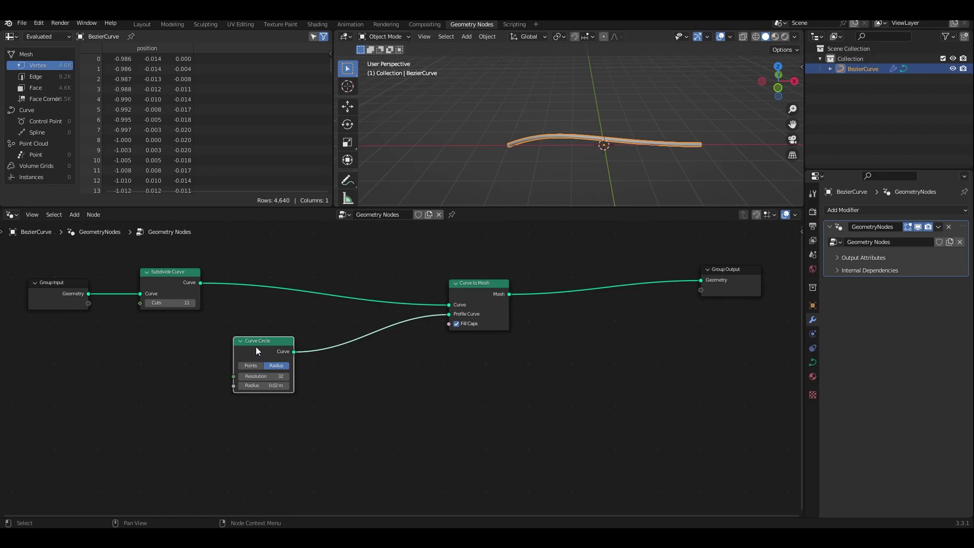
pyautogui.moveTo(249, 351); pyautogui.dragTo(212, 356)
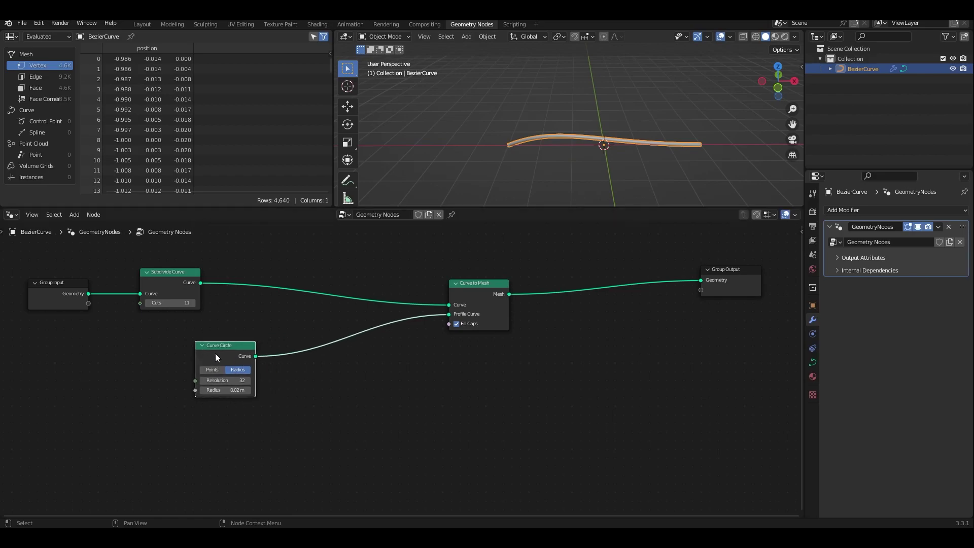
pyautogui.hotkey('shift', 'a')
pyautogui.moveTo(367, 419)
pyautogui.press('t')
pyautogui.press('r')
pyautogui.press('s')
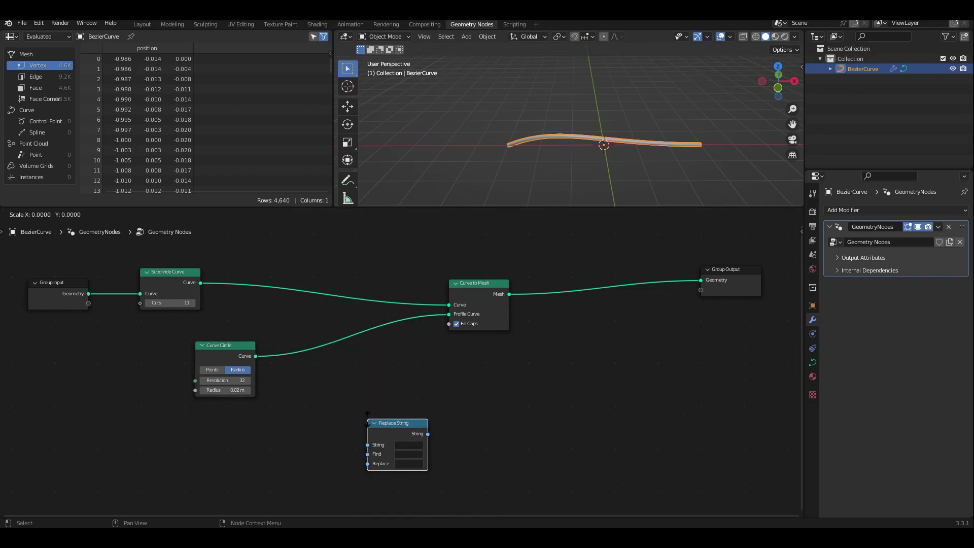
pyautogui.click(367, 419)
pyautogui.press('x')
# Step: Add a Transform node on the link between Curve Circle and the Profile Curve input of Curve to Mesh
pyautogui.hotkey('shift', 'a')
pyautogui.moveTo(371, 419)
pyautogui.write('st')
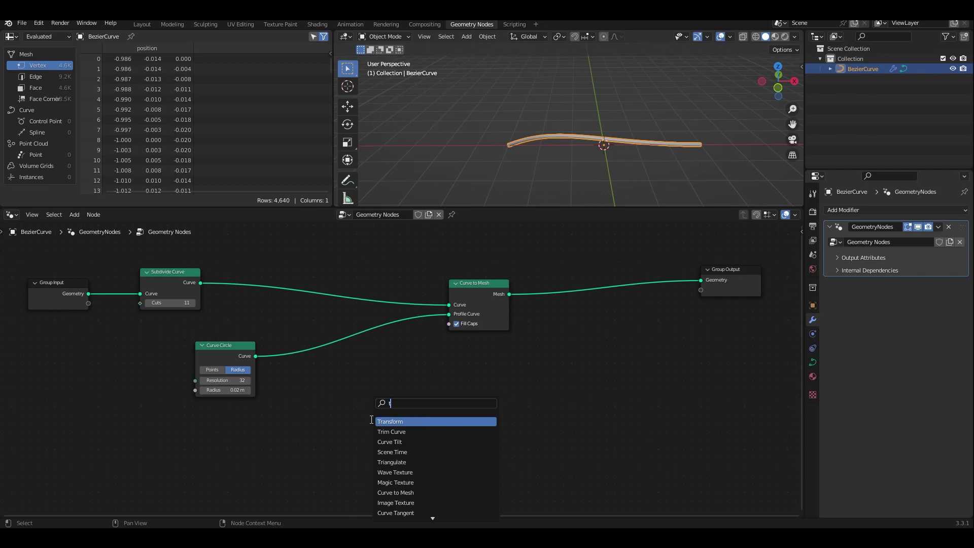
pyautogui.write('ransform')
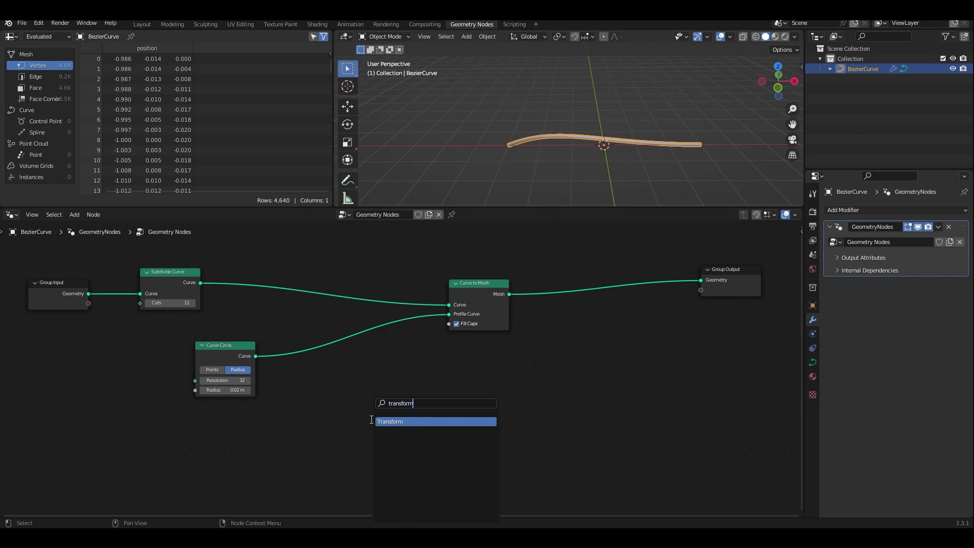
pyautogui.press('Return')
pyautogui.click(334, 307)
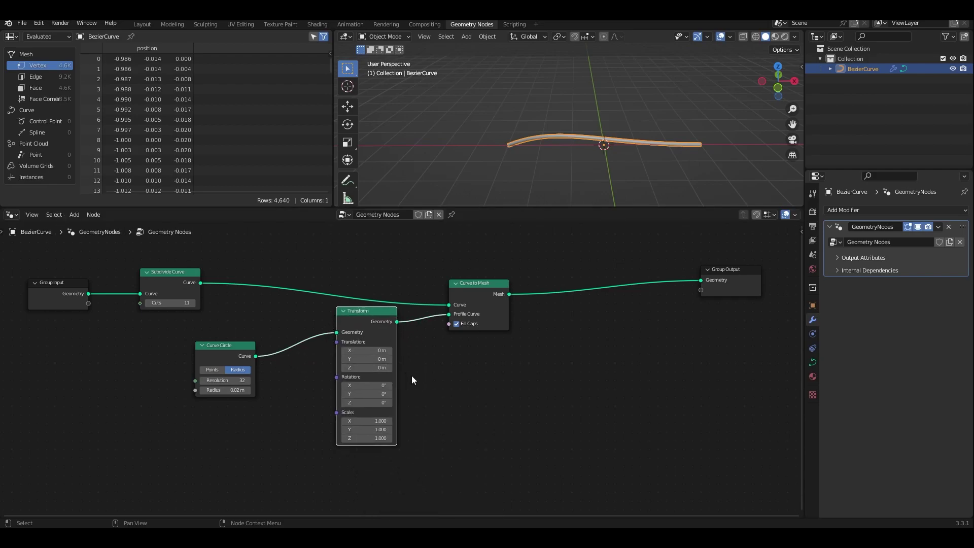
# Step: Lower the Curve Circle and Transform nodes, then duplicate Transform below the original and feed it from Curve Circle
pyautogui.scroll(-3, 474, 378)
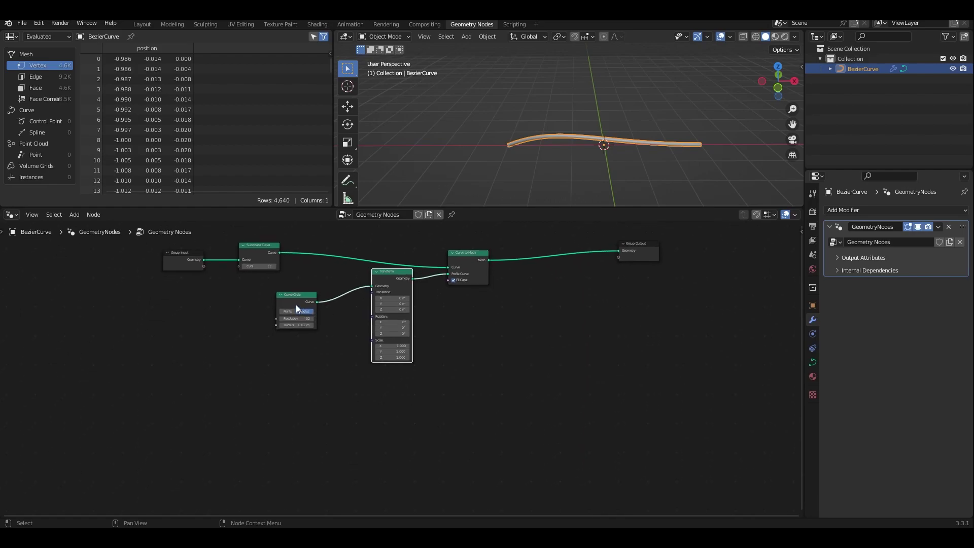
pyautogui.moveTo(297, 304); pyautogui.dragTo(251, 352)
pyautogui.moveTo(388, 277); pyautogui.dragTo(357, 324)
pyautogui.moveTo(467, 404); pyautogui.dragTo(533, 354, button='middle')
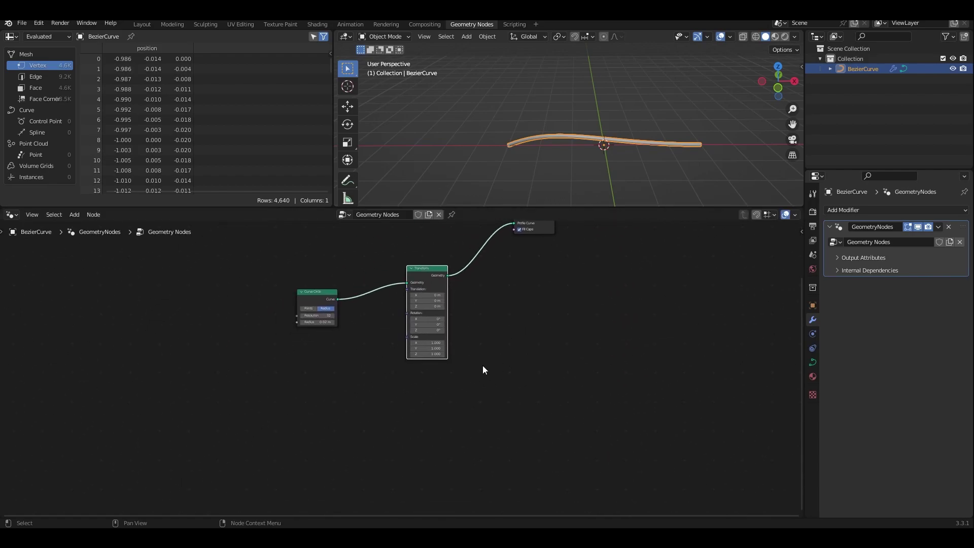
pyautogui.scroll(2, 483, 367)
pyautogui.hotkey('shift', 'd')
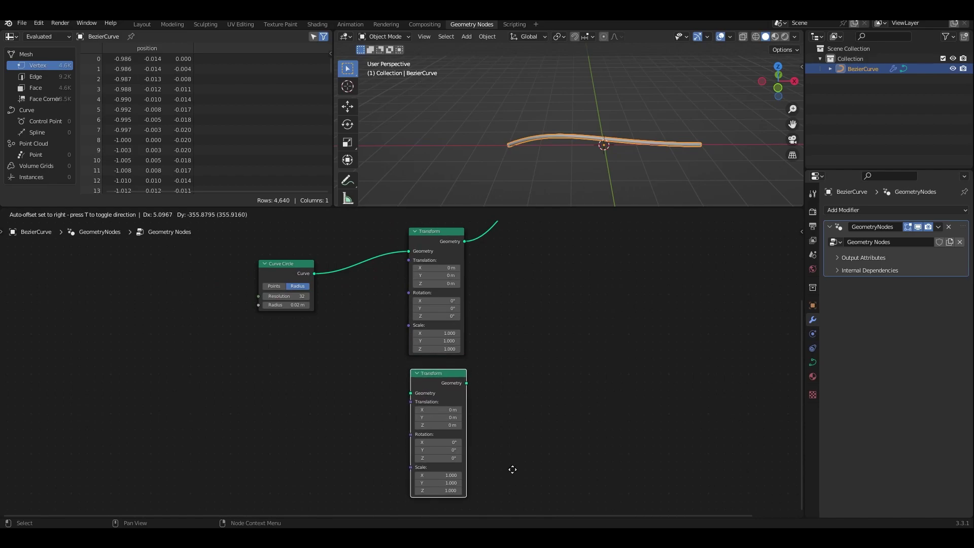
pyautogui.click(514, 470)
pyautogui.moveTo(314, 274); pyautogui.dragTo(412, 392)
# Step: Insert a Join Geometry node between the first Transform and Curve to Mesh, and connect the second Transform to it
pyautogui.moveTo(556, 340); pyautogui.dragTo(425, 422, button='middle')
pyautogui.hotkey('shift', 'a')
pyautogui.write('sjoin')
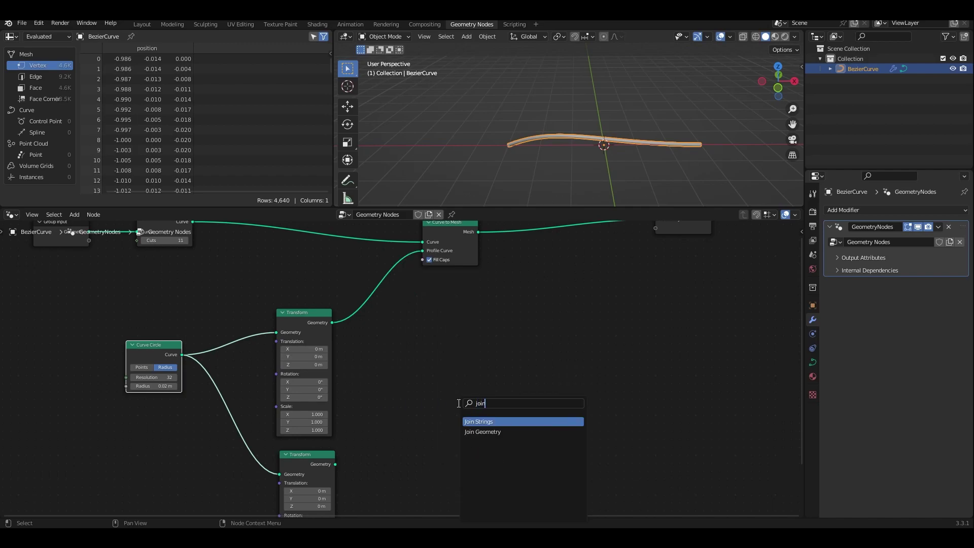
pyautogui.click(482, 432)
pyautogui.click(393, 324)
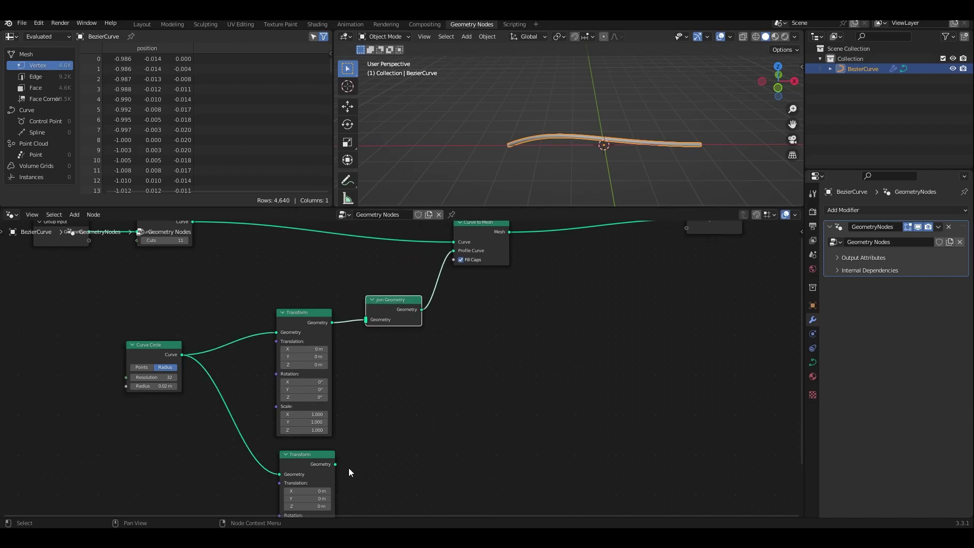
pyautogui.keyDown('shift'); pyautogui.click(321, 472); pyautogui.keyUp('shift')
pyautogui.press('f')
# Step: Move the Curve Circle node farther away from the two Transform nodes
pyautogui.moveTo(349, 438); pyautogui.dragTo(445, 391, button='middle')
pyautogui.moveTo(245, 308); pyautogui.dragTo(194, 313)
pyautogui.scroll(2, 523, 409)
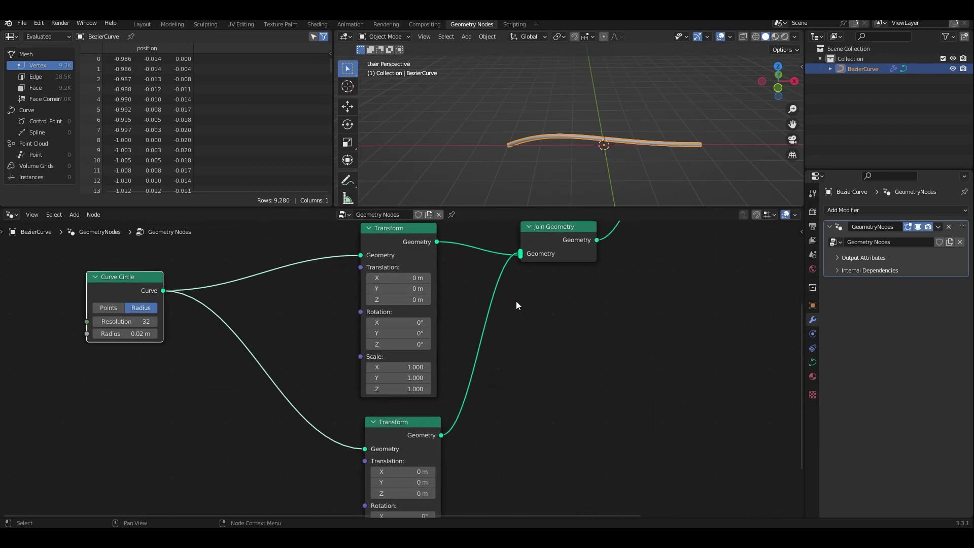
# Step: Set the Z translation to 0.2 m on the first Transform node and -0.2 m on the second
pyautogui.click(405, 278)
pyautogui.moveTo(509, 148); pyautogui.dragTo(512, 108, button='middle')
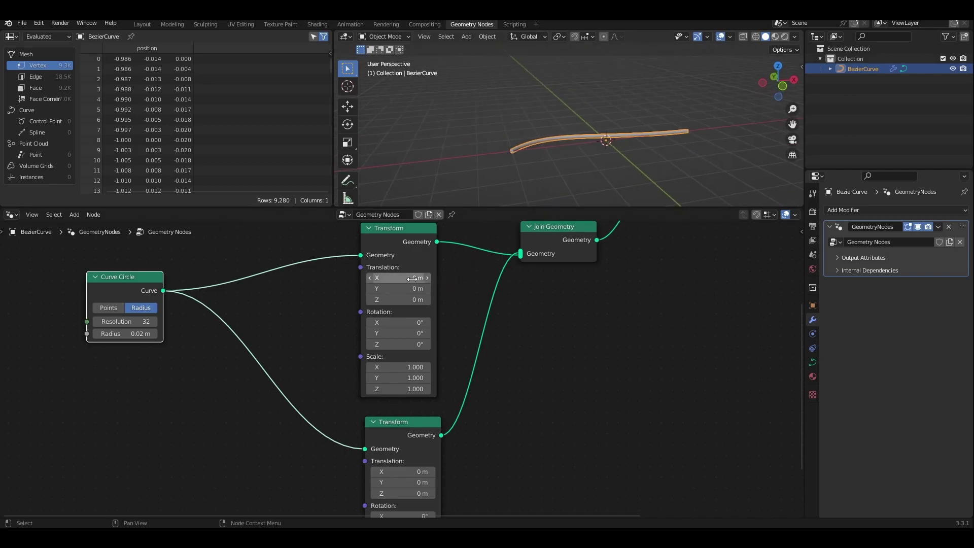
pyautogui.click(400, 300)
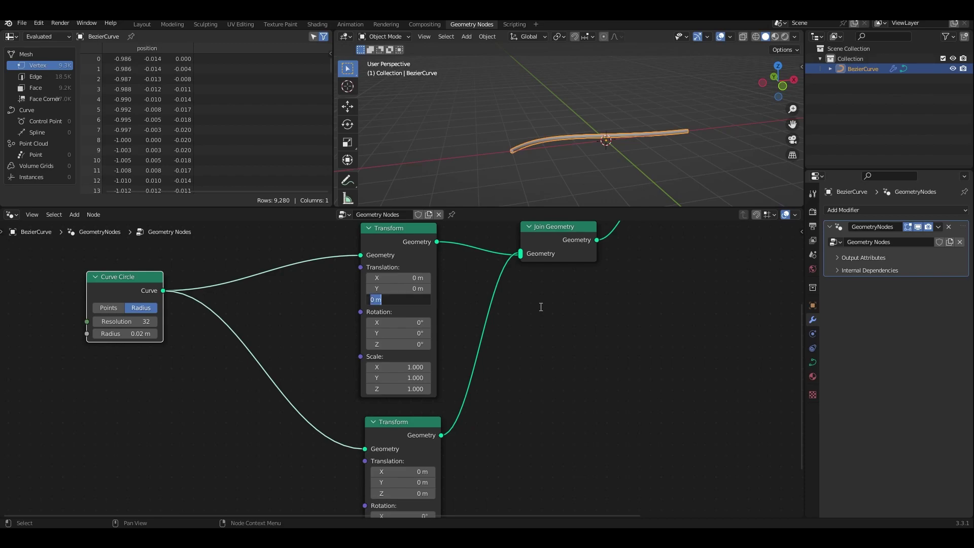
pyautogui.write('0.2')
pyautogui.press('Return')
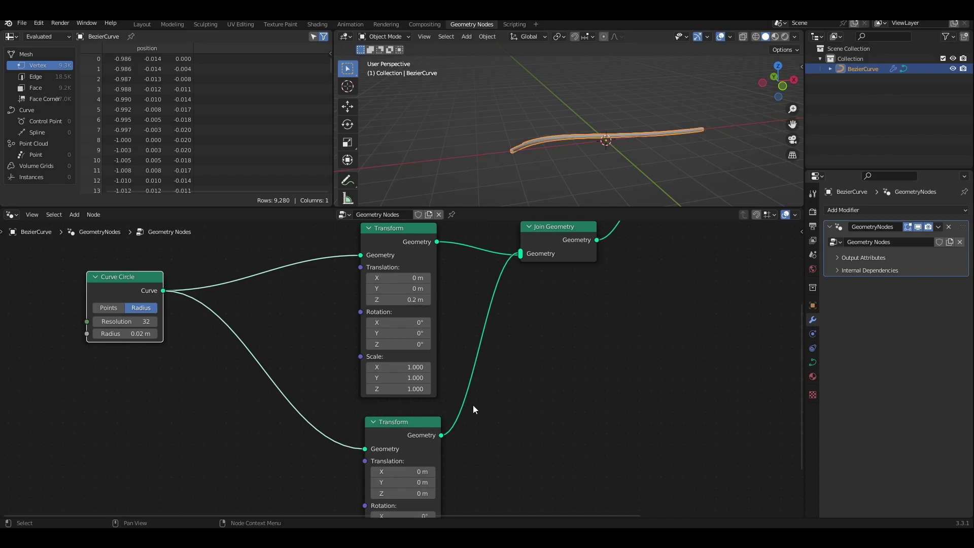
pyautogui.moveTo(464, 462); pyautogui.dragTo(478, 392, button='middle')
pyautogui.click(417, 428)
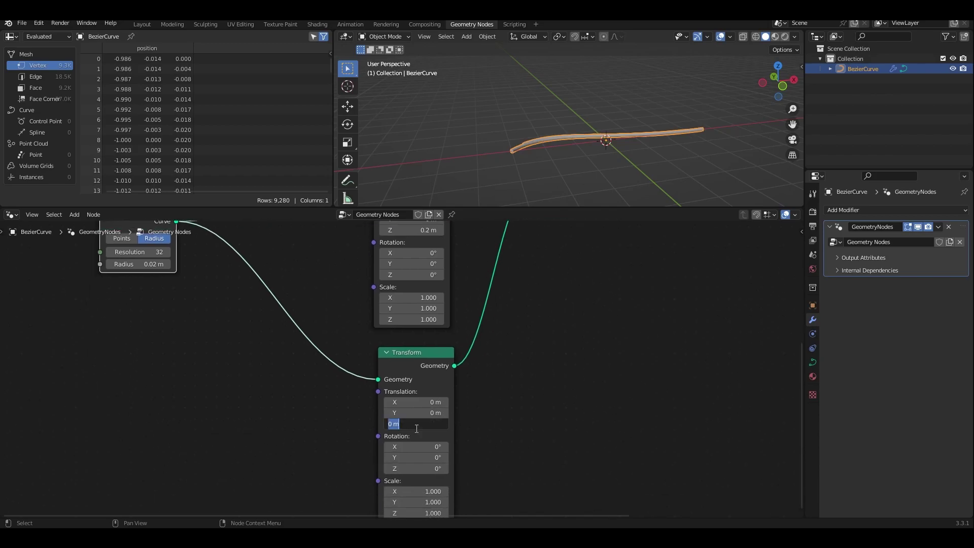
pyautogui.write('-0.2')
pyautogui.press('Return')
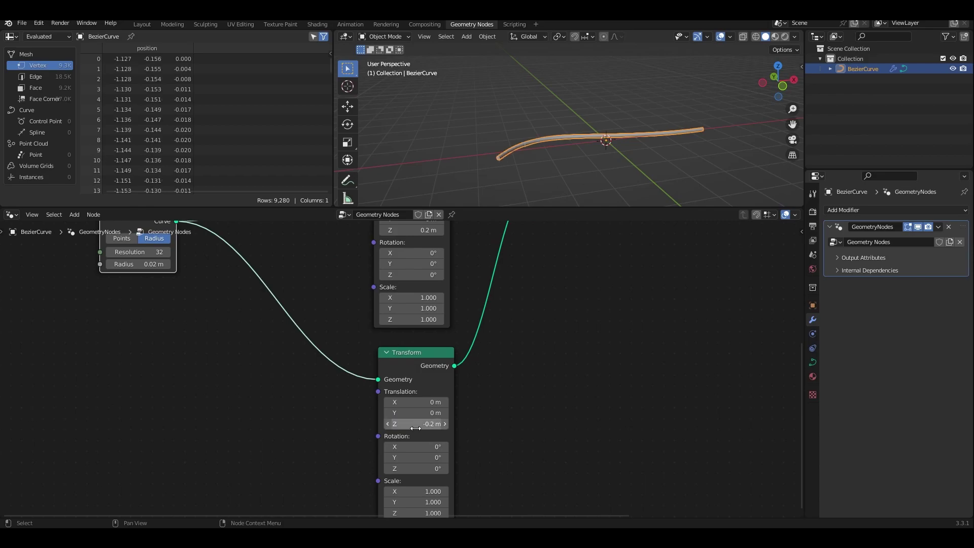
# Step: Set the first Transform's Y translation to 0.2 m and reset the Z translation of both Transform nodes to 0 m
pyautogui.moveTo(435, 429); pyautogui.dragTo(444, 474, button='middle')
pyautogui.click(412, 266)
pyautogui.write('0.2')
pyautogui.press('Return')
pyautogui.click(426, 469)
pyautogui.write('0')
pyautogui.press('Return')
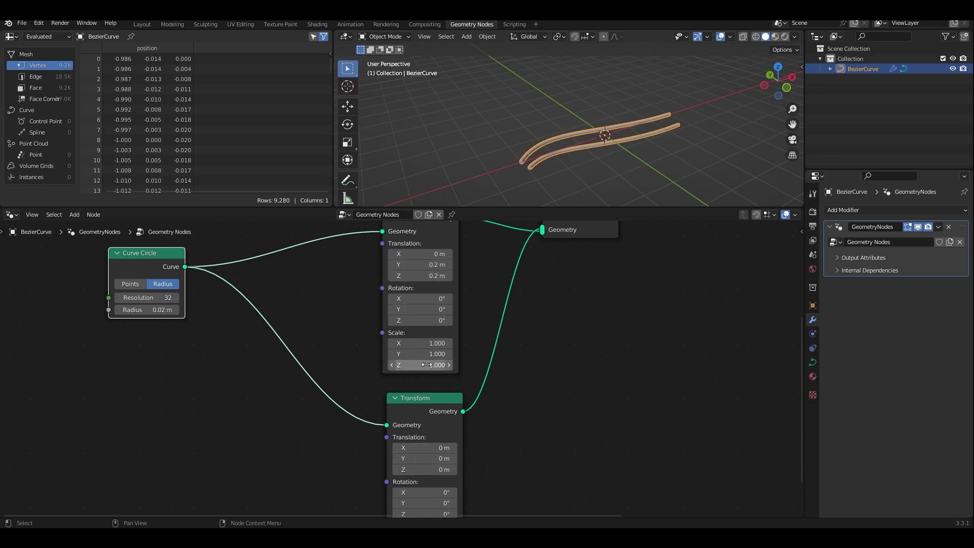
pyautogui.click(425, 276)
pyautogui.write('0')
pyautogui.press('Return')
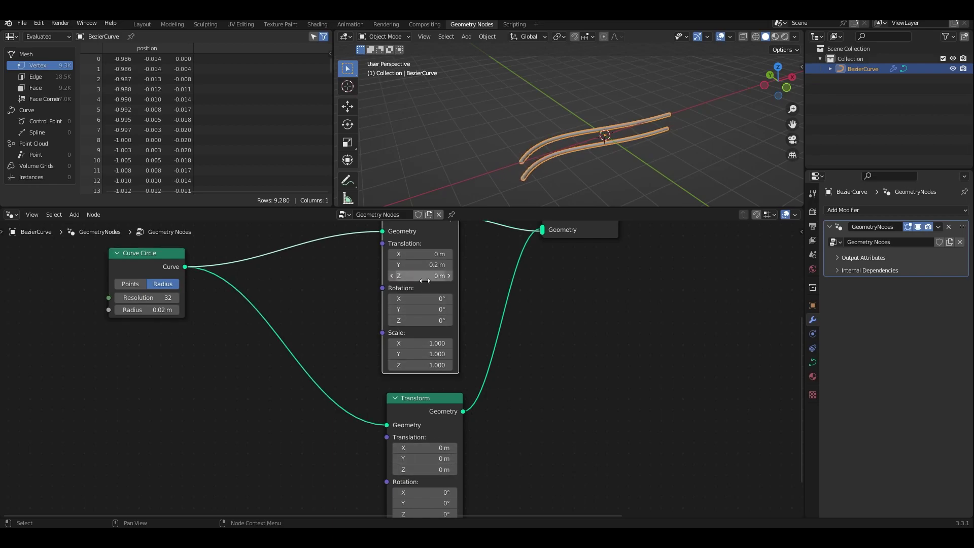
# Step: Set the second Transform node's Y translation to -0.2 m
pyautogui.click(433, 458)
pyautogui.write('0.2')
pyautogui.press('Return')
pyautogui.press('-')
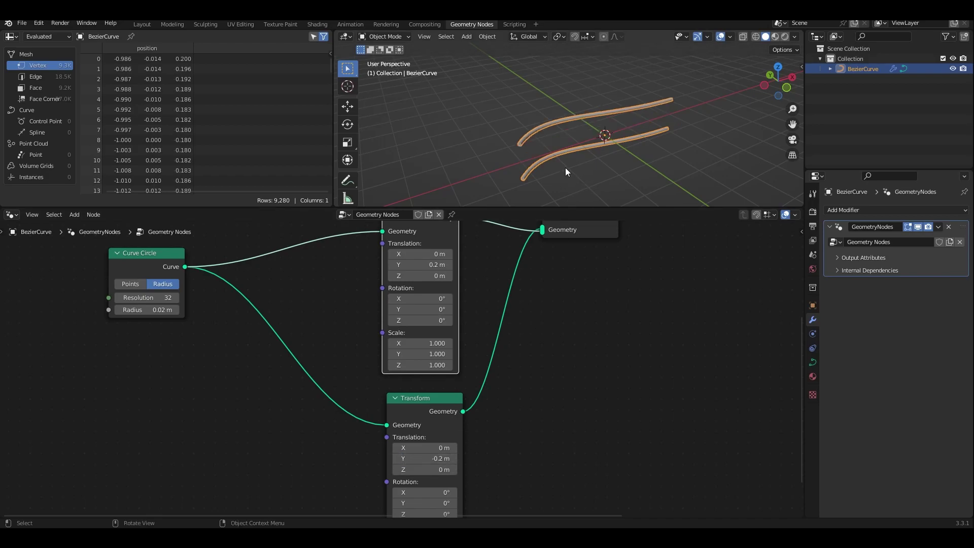
# Step: Set the Y translation to 0.1 m on the first Transform node and -0.1 m on the second
pyautogui.click(417, 263)
pyautogui.write('0.1')
pyautogui.press('Return')
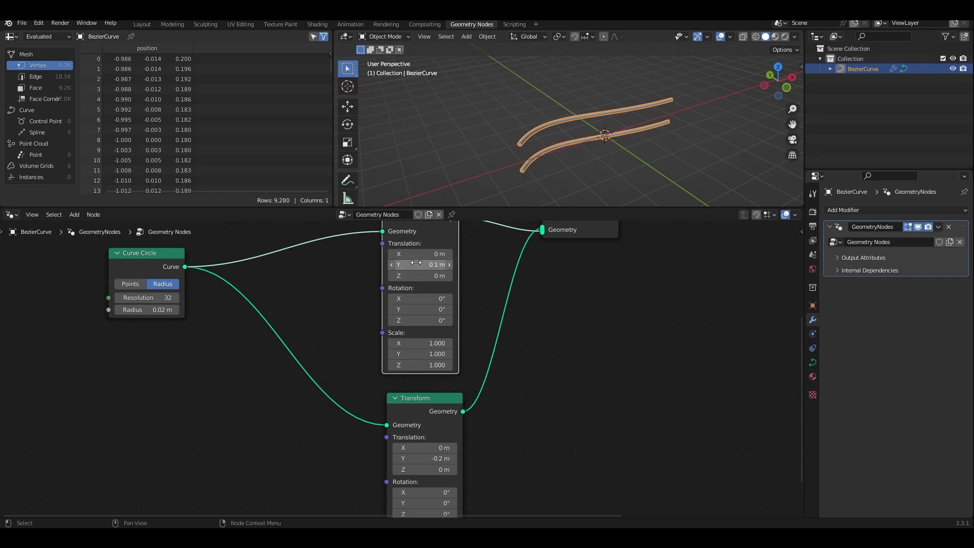
pyautogui.click(439, 459)
pyautogui.write('-0.1')
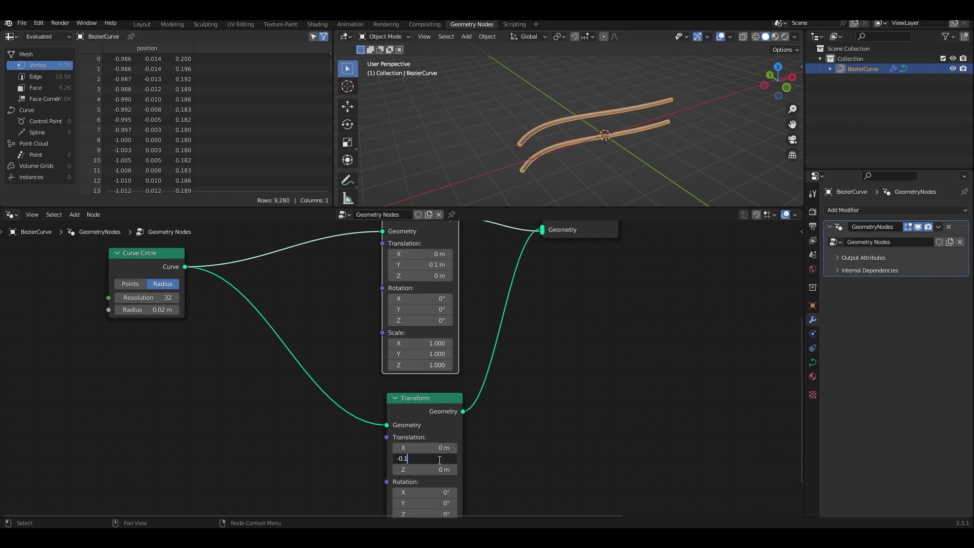
pyautogui.press('Return')
pyautogui.moveTo(599, 203); pyautogui.dragTo(501, 87, button='middle')
pyautogui.scroll(2, 550, 149)
pyautogui.moveTo(546, 133); pyautogui.dragTo(528, 156, button='middle')
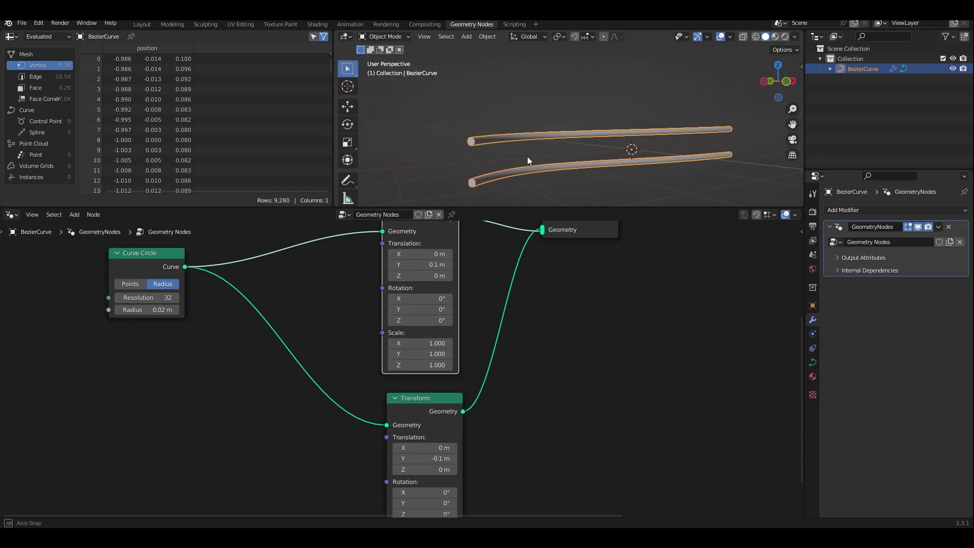
# Step: Move the Curve Circle node slightly down and farther from the Transform nodes to widen the gap between them
pyautogui.scroll(-2, 573, 321)
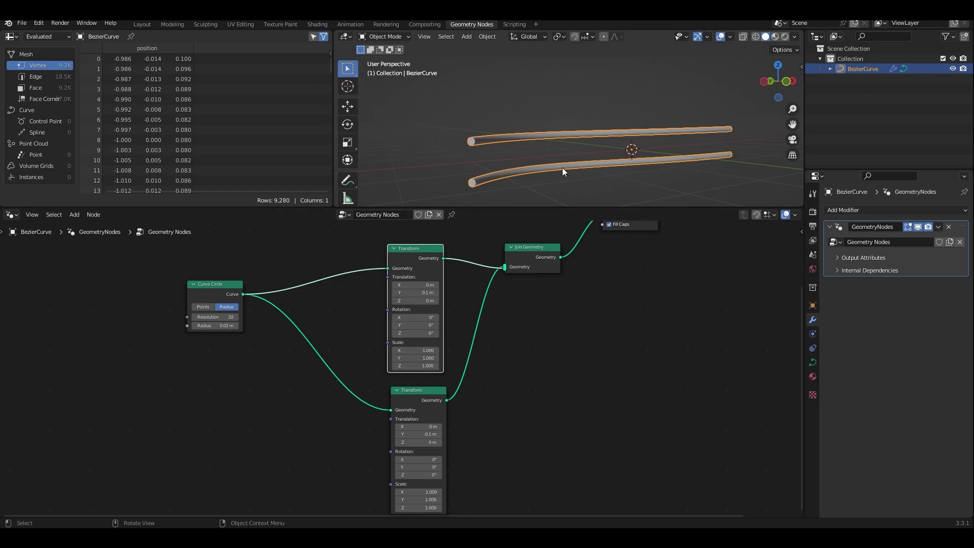
pyautogui.moveTo(633, 159); pyautogui.dragTo(500, 159, button='middle')
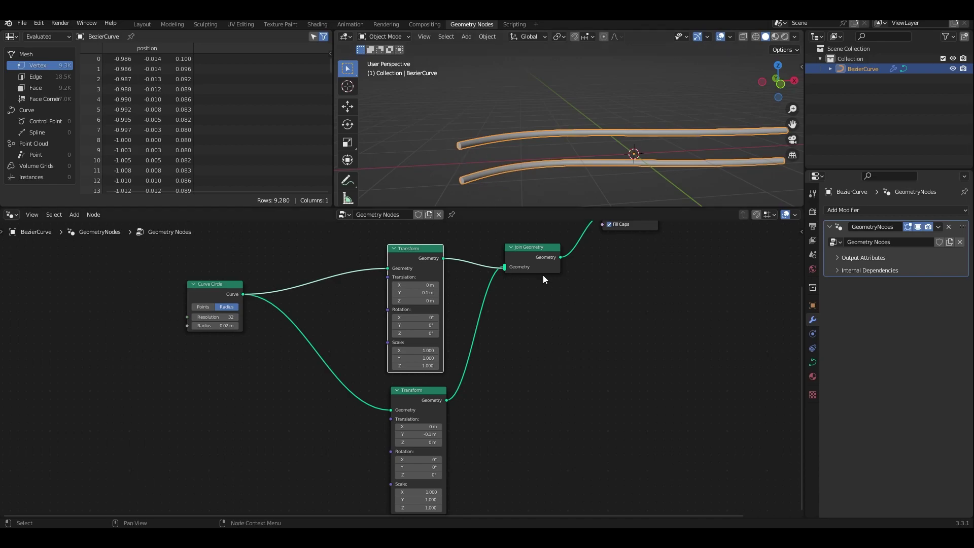
pyautogui.moveTo(622, 291); pyautogui.dragTo(500, 371, button='middle')
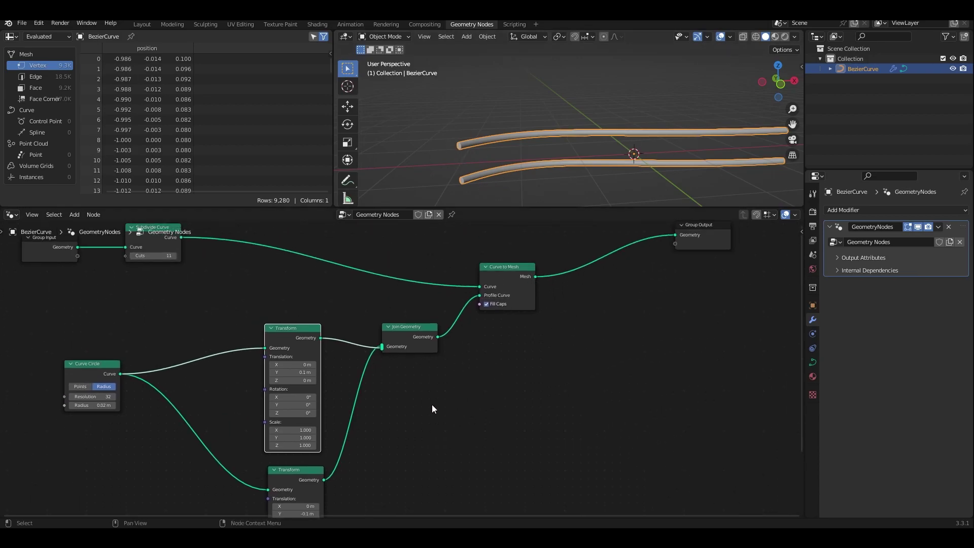
pyautogui.moveTo(434, 398); pyautogui.dragTo(618, 335, button='middle')
pyautogui.moveTo(263, 304); pyautogui.dragTo(239, 330)
pyautogui.moveTo(364, 377); pyautogui.dragTo(407, 372, button='middle')
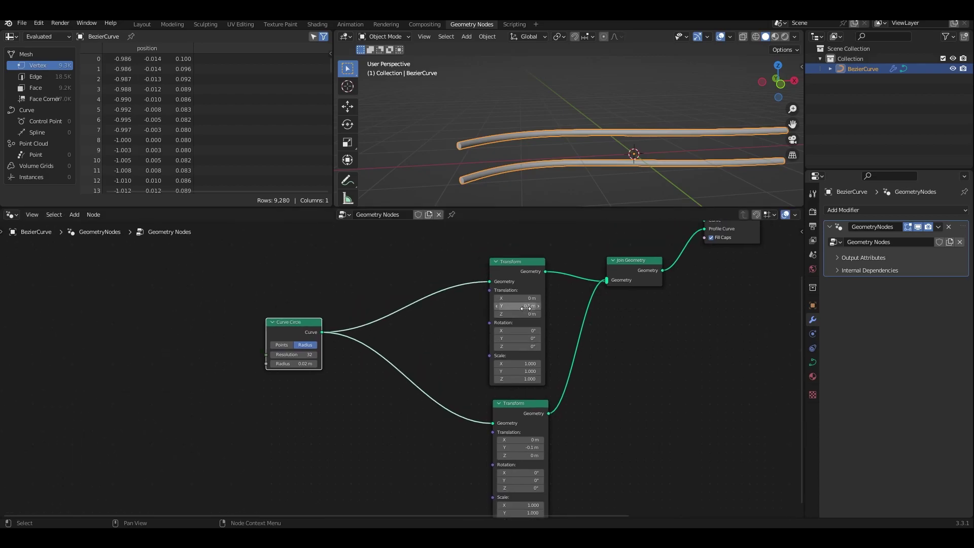
pyautogui.moveTo(412, 396); pyautogui.dragTo(518, 415, button='middle')
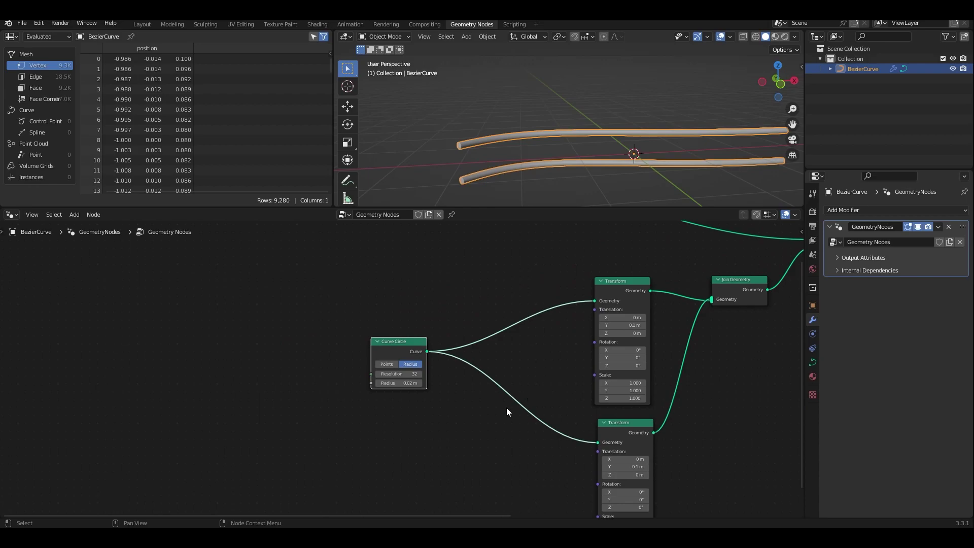
# Step: Set the Curve Circle's resolution to 10 and move its node slightly up and closer to the Transform nodes
pyautogui.click(401, 374)
pyautogui.write('10')
pyautogui.press('Return')
pyautogui.moveTo(504, 174); pyautogui.dragTo(474, 121, button='middle')
pyautogui.moveTo(462, 371); pyautogui.dragTo(504, 329, button='middle')
pyautogui.moveTo(424, 311); pyautogui.dragTo(462, 280)
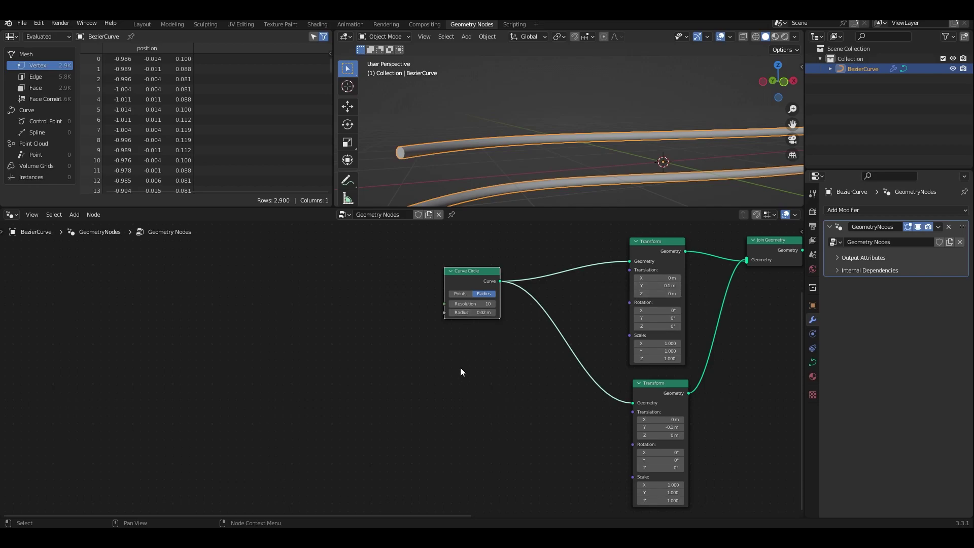
# Step: Try to drive the Curve Circle's radius with an added Integer node set to 0.1, and delete that node
pyautogui.hotkey('shift', 'a')
pyautogui.write('s')
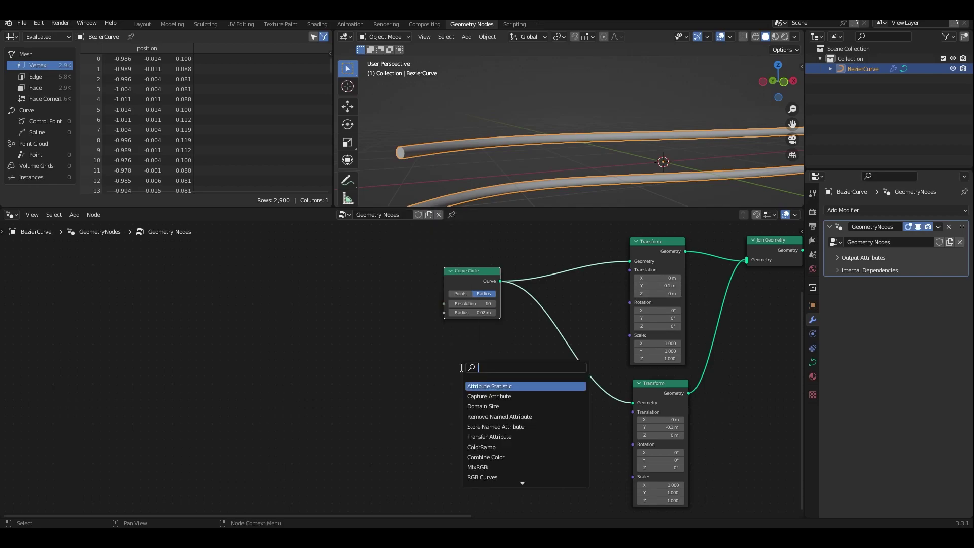
pyautogui.write('inte')
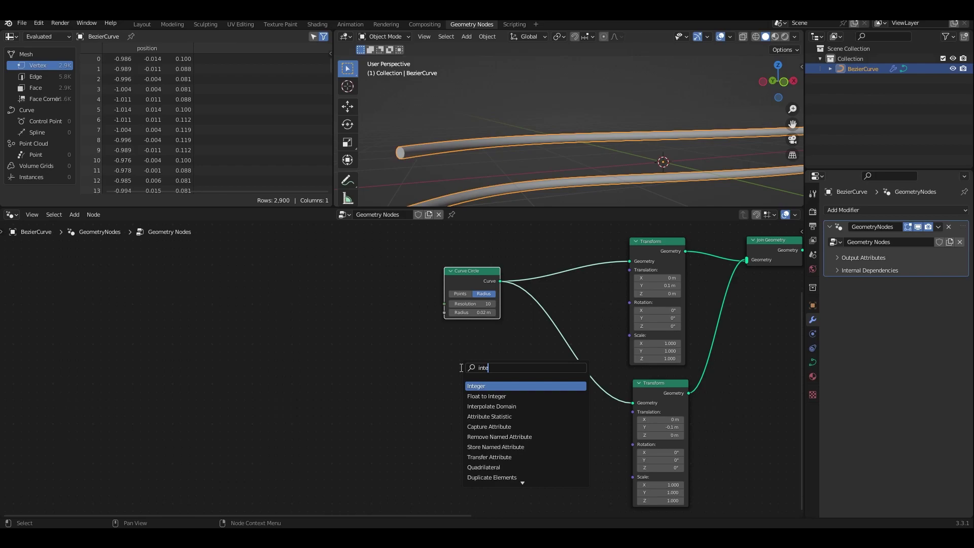
pyautogui.press('Return')
pyautogui.click(333, 354)
pyautogui.moveTo(327, 352); pyautogui.dragTo(445, 312)
pyautogui.click(300, 364)
pyautogui.write('0.1')
pyautogui.press('Return')
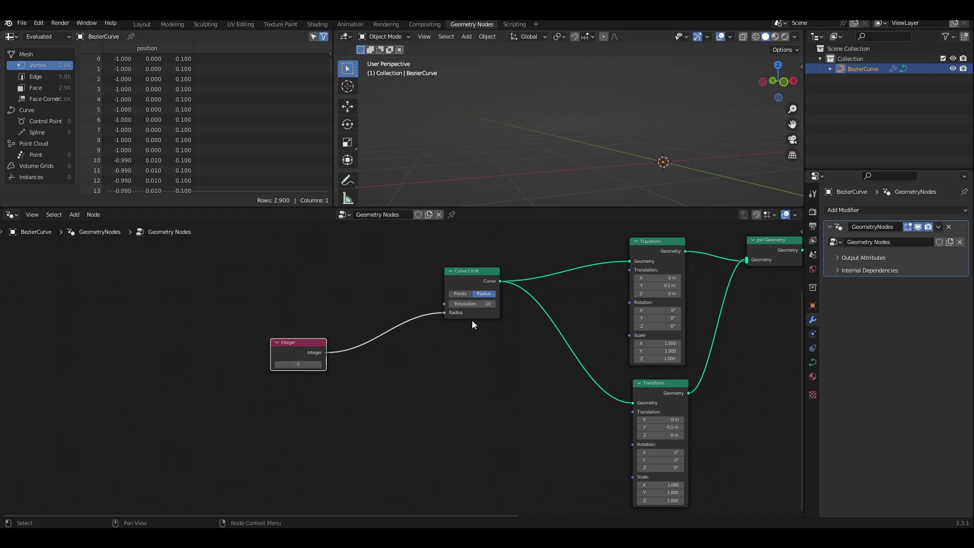
pyautogui.click(305, 364)
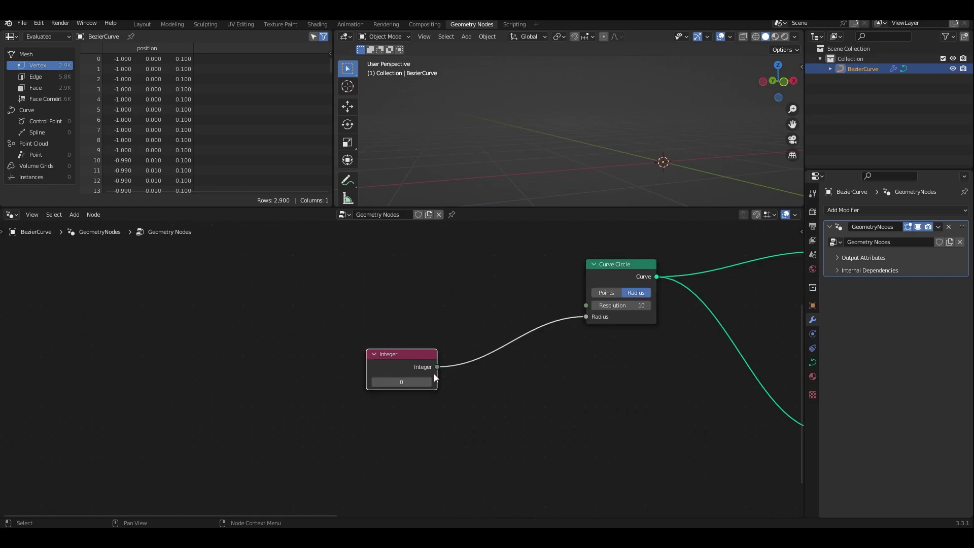
pyautogui.press('x')
# Step: Add a Value node, connect it to the Curve Circle's Radius input, and place it in front of that node
pyautogui.hotkey('shift', 'a')
pyautogui.moveTo(464, 385)
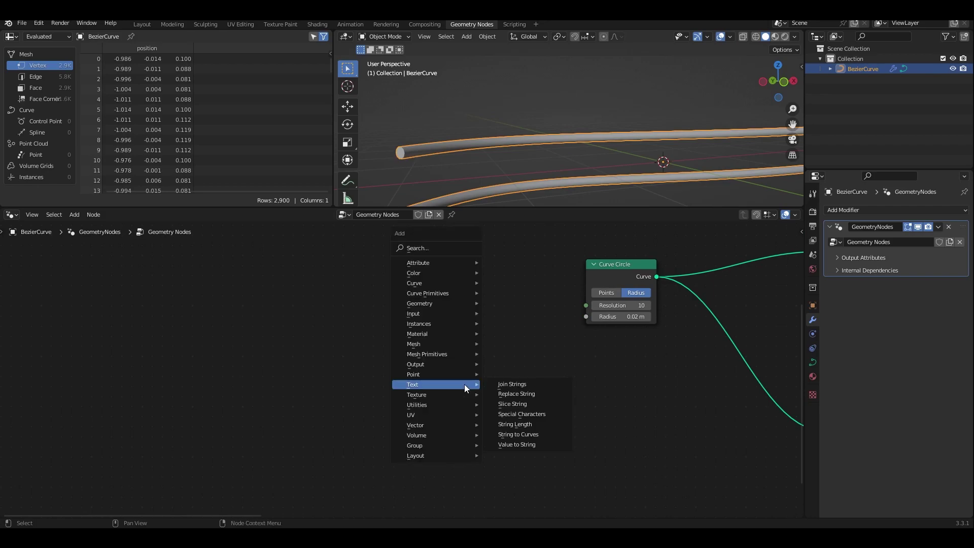
pyautogui.write('value')
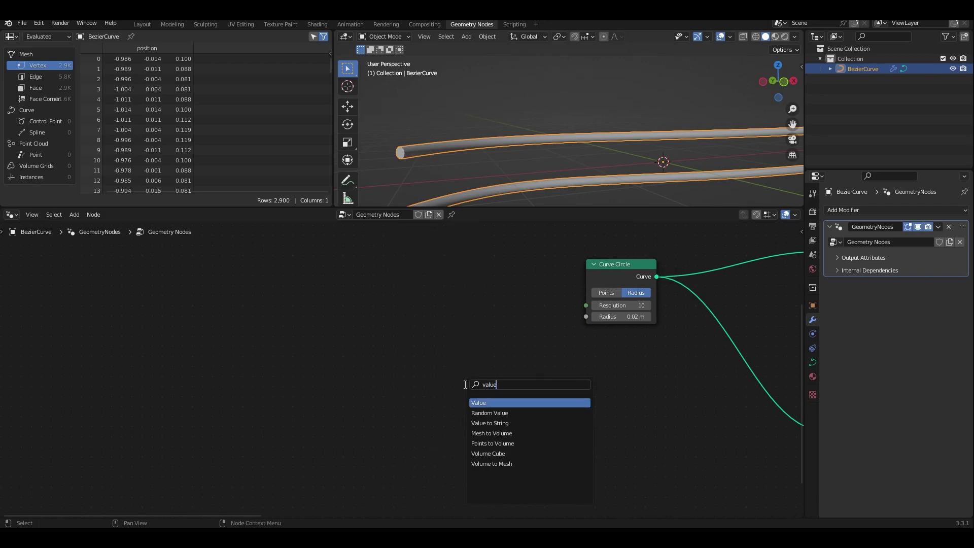
pyautogui.press('Return')
pyautogui.click(382, 323)
pyautogui.moveTo(392, 321); pyautogui.dragTo(590, 314)
pyautogui.moveTo(338, 313); pyautogui.dragTo(350, 328)
# Step: Set the Value node to 0.05 and move it closer to the Curve Circle node
pyautogui.click(362, 350)
pyautogui.write('0.05')
pyautogui.press('Return')
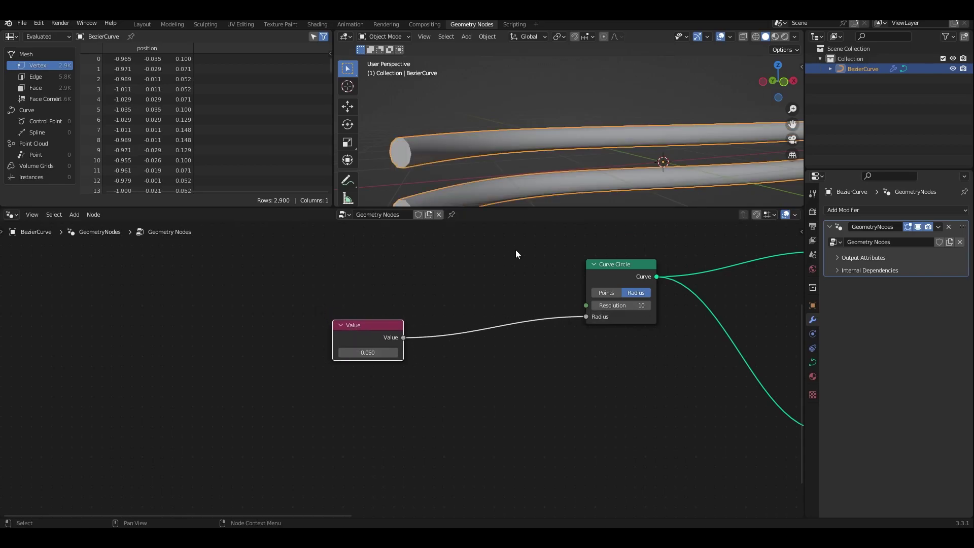
pyautogui.scroll(-3, 531, 185)
pyautogui.moveTo(392, 363); pyautogui.dragTo(202, 369, button='middle')
pyautogui.moveTo(168, 343); pyautogui.dragTo(243, 348)
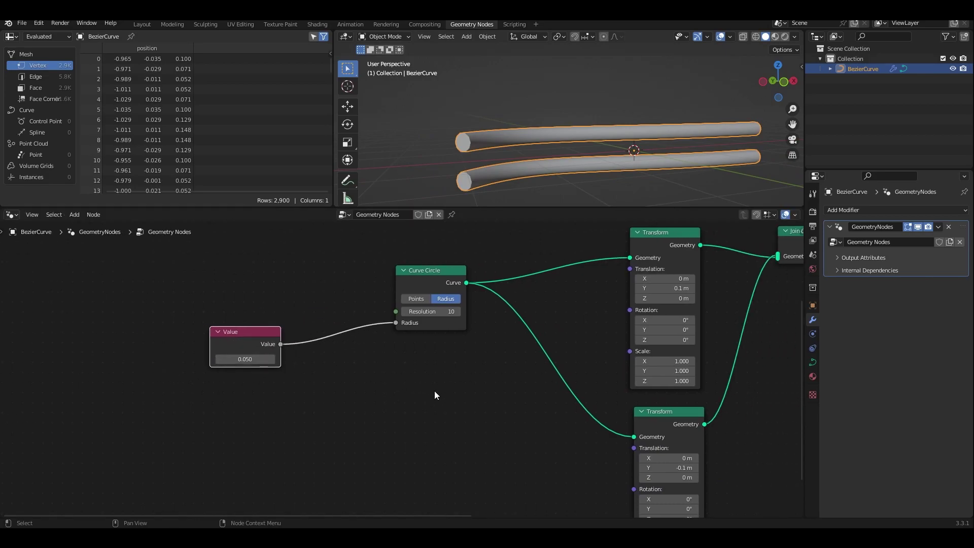
# Step: Add a Math node fed by the Value node and change its operation to Multiply
pyautogui.hotkey('shift', 'a')
pyautogui.write('math')
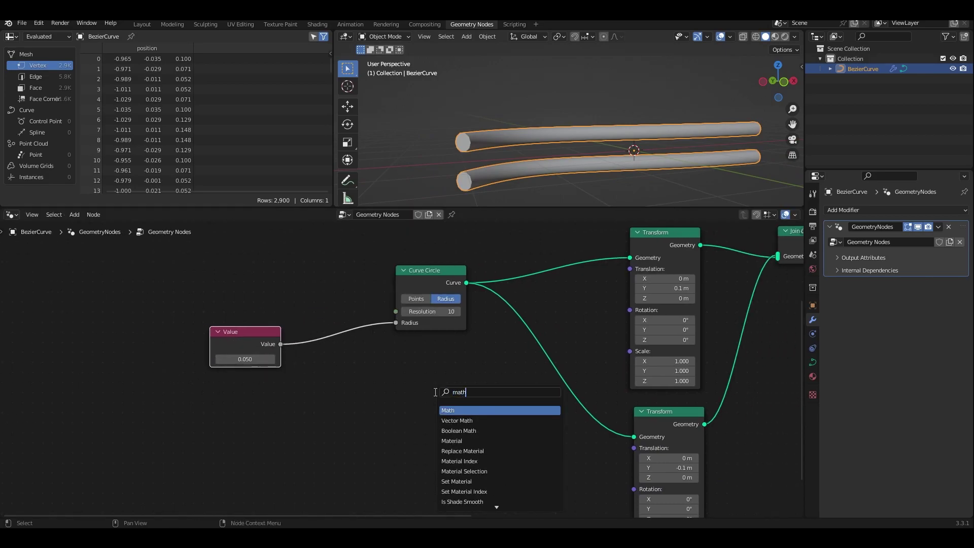
pyautogui.press('Return')
pyautogui.click(357, 349)
pyautogui.moveTo(280, 345); pyautogui.dragTo(356, 403)
pyautogui.click(369, 379)
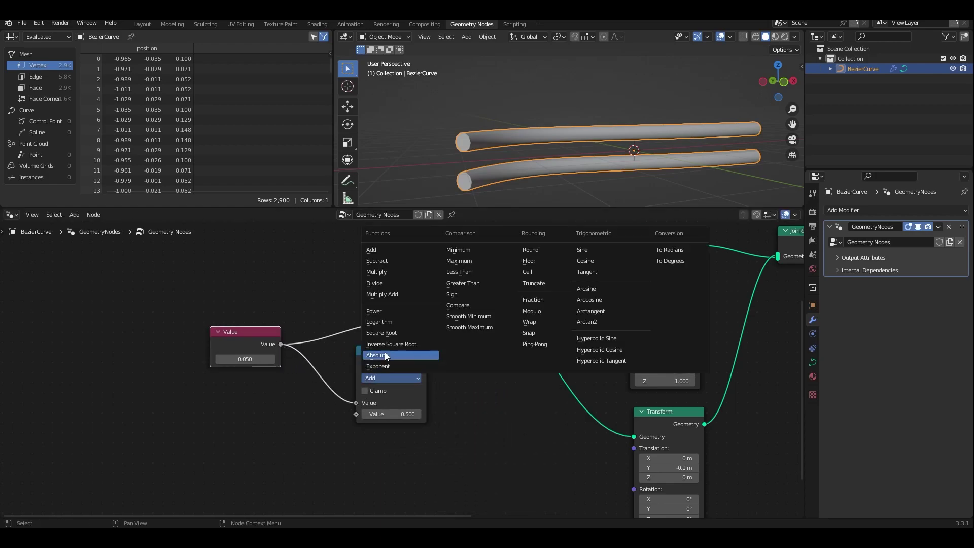
pyautogui.click(390, 273)
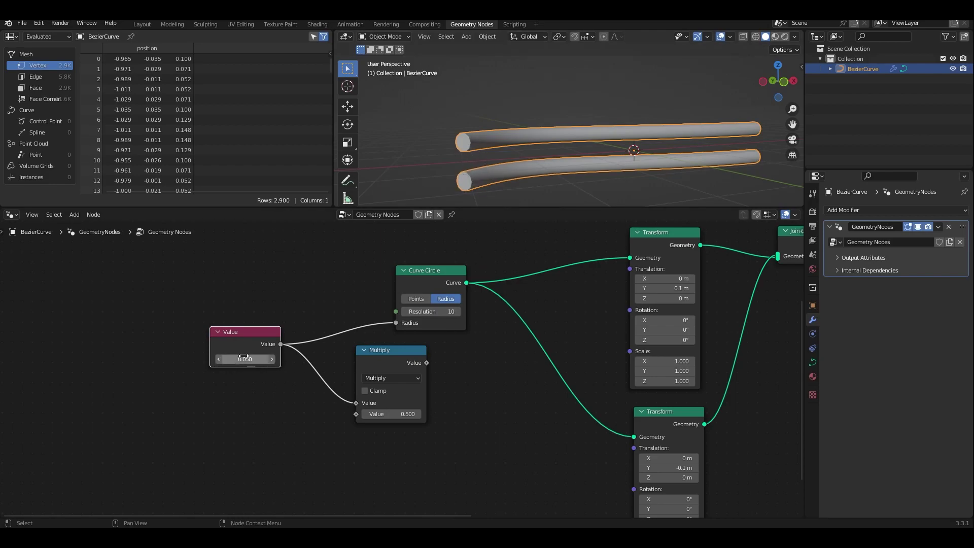
# Step: Set the Multiply node's second value to 2 and shift the node slightly away from the Value node
pyautogui.click(404, 415)
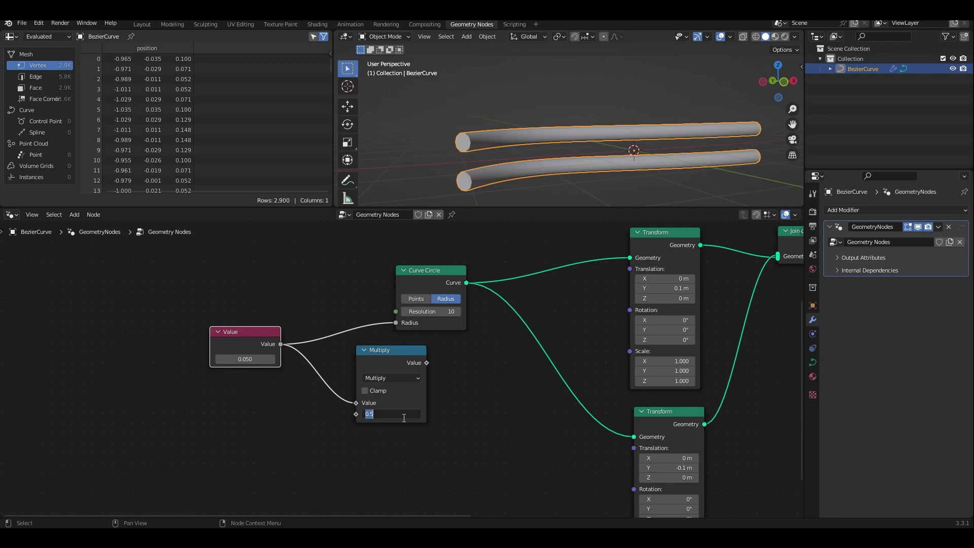
pyautogui.write('2')
pyautogui.press('Return')
pyautogui.moveTo(407, 367); pyautogui.dragTo(422, 375)
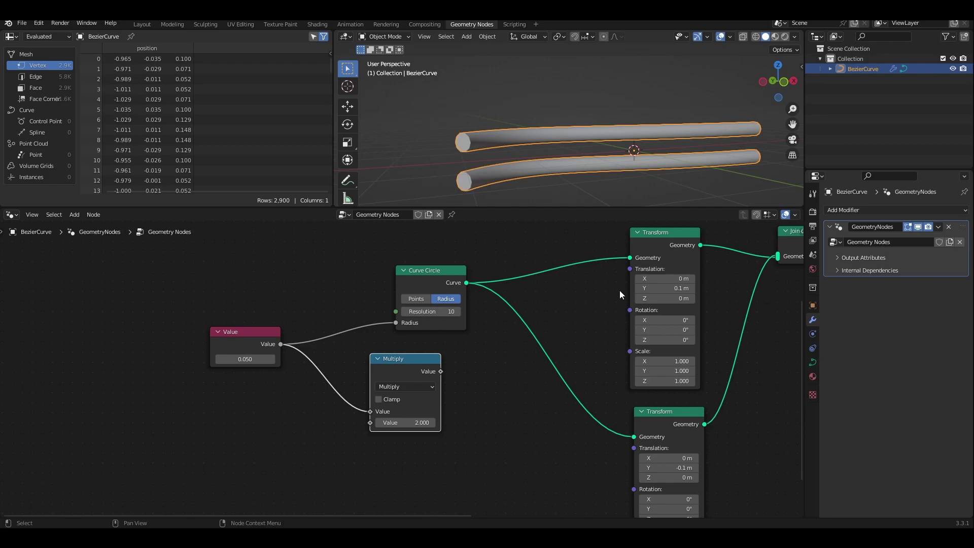
# Step: Add a Combine XYZ node beside the Multiply node and connect the Multiply output to its Y input
pyautogui.hotkey('shift', 'a')
pyautogui.write('s')
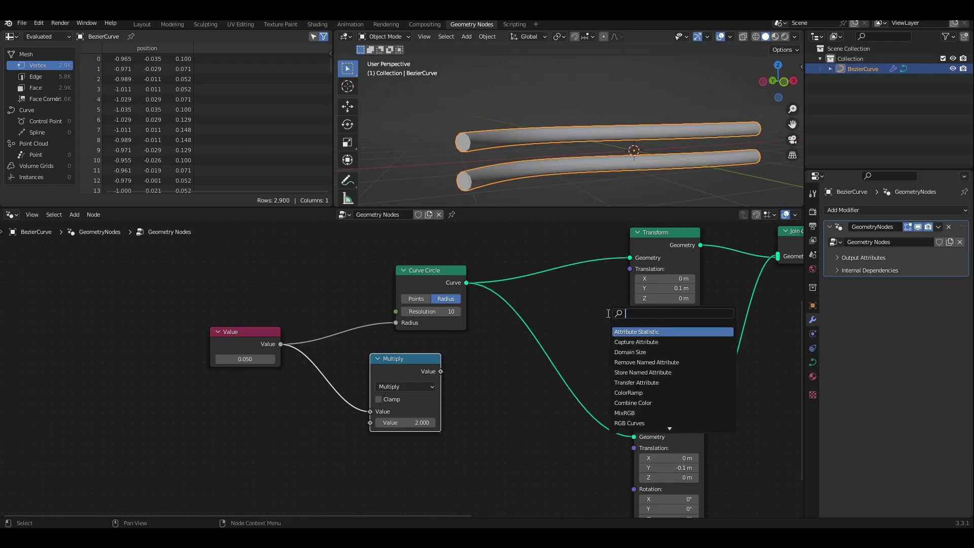
pyautogui.write('conbi')
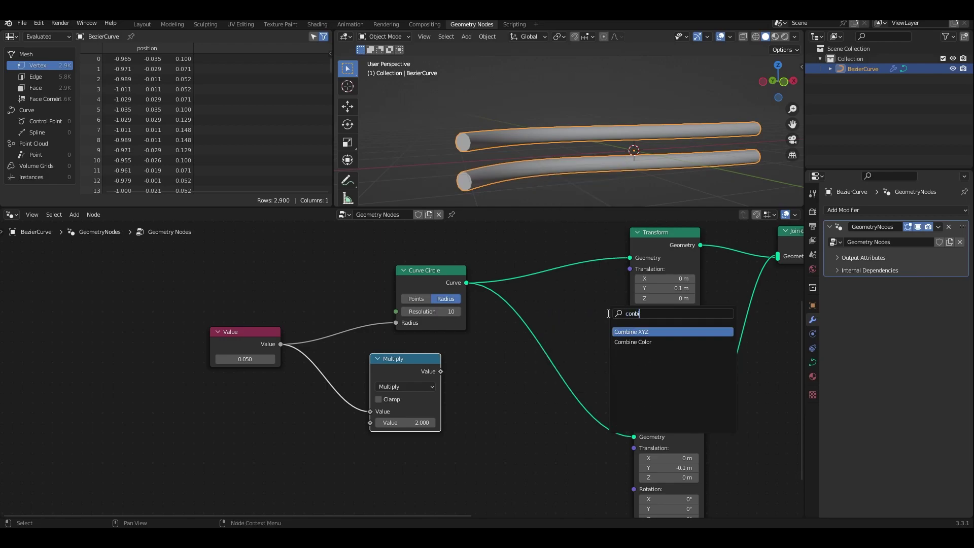
pyautogui.press('Return')
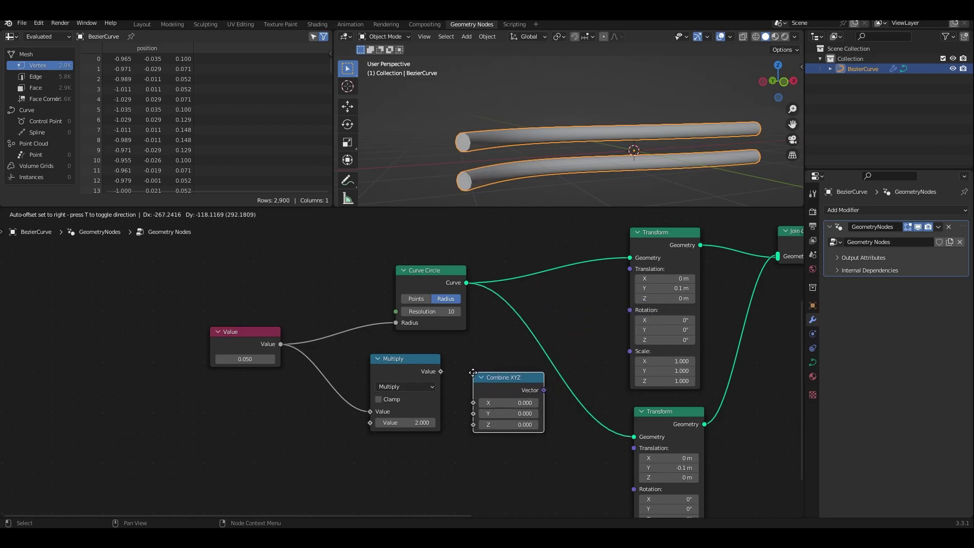
pyautogui.click(459, 378)
pyautogui.moveTo(441, 372); pyautogui.dragTo(482, 409)
# Step: Connect the Combine XYZ vector to the Translation inputs of both Transform nodes
pyautogui.moveTo(547, 386); pyautogui.dragTo(628, 272)
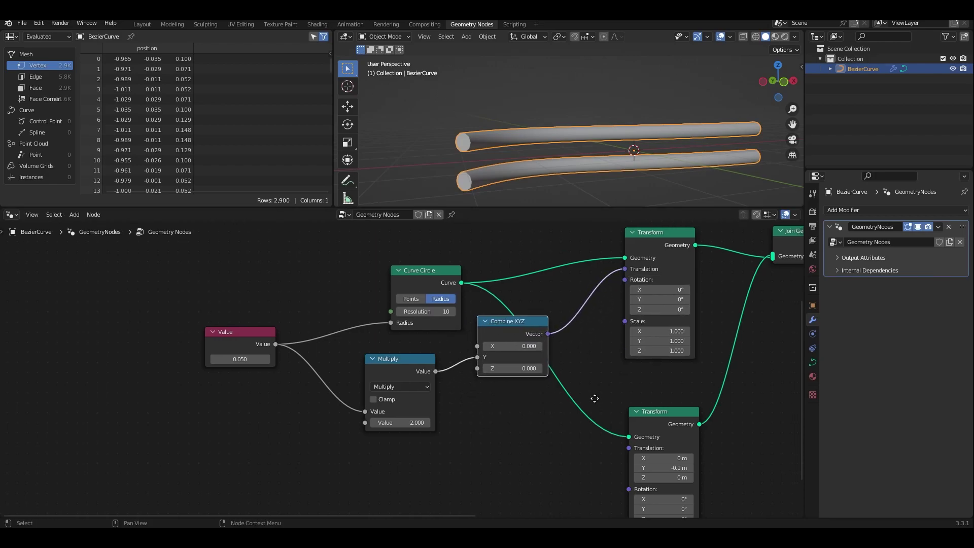
pyautogui.moveTo(598, 398); pyautogui.dragTo(548, 330, button='middle')
pyautogui.moveTo(497, 258); pyautogui.dragTo(578, 372)
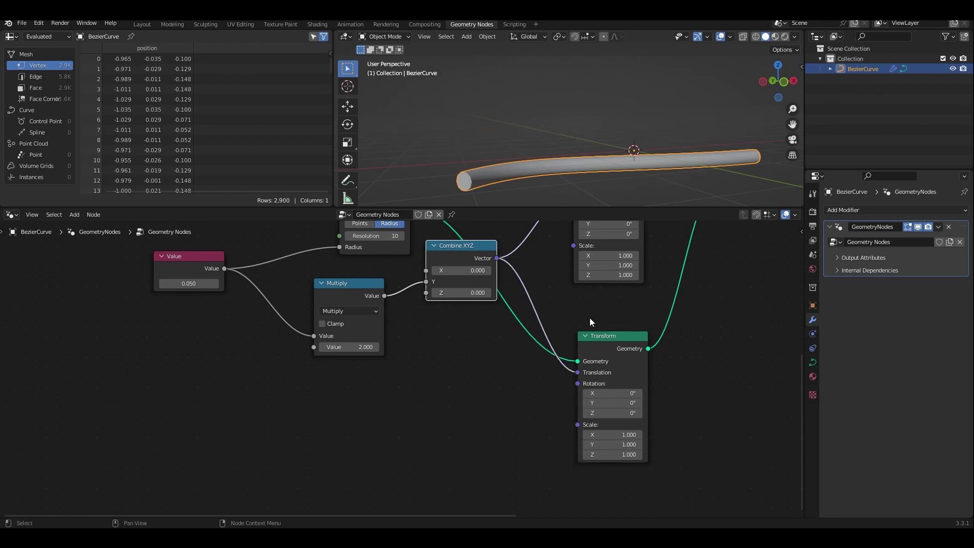
# Step: Try inserting a copy of the Multiply node, set to Subtract, before the second Transform's Translation, and delete it
pyautogui.click(345, 294)
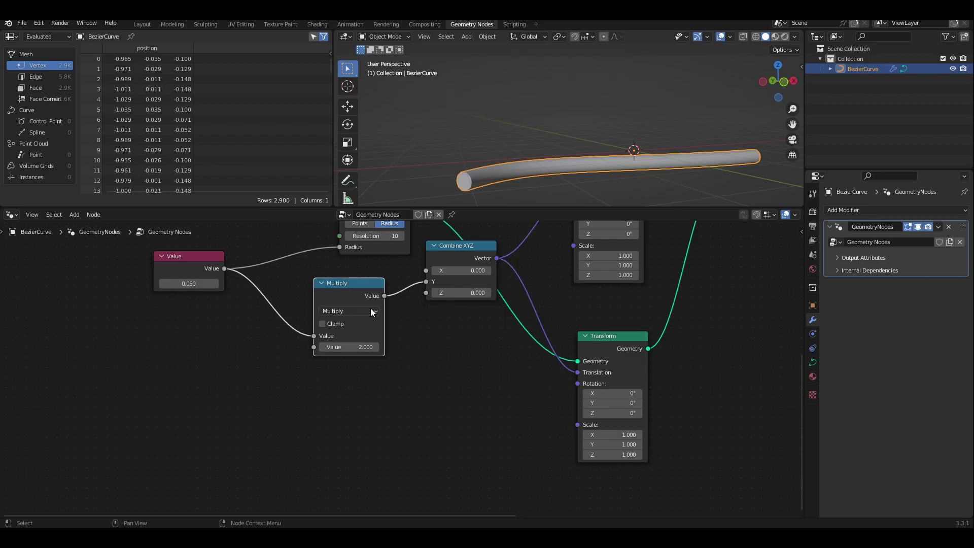
pyautogui.hotkey('shift', 'd')
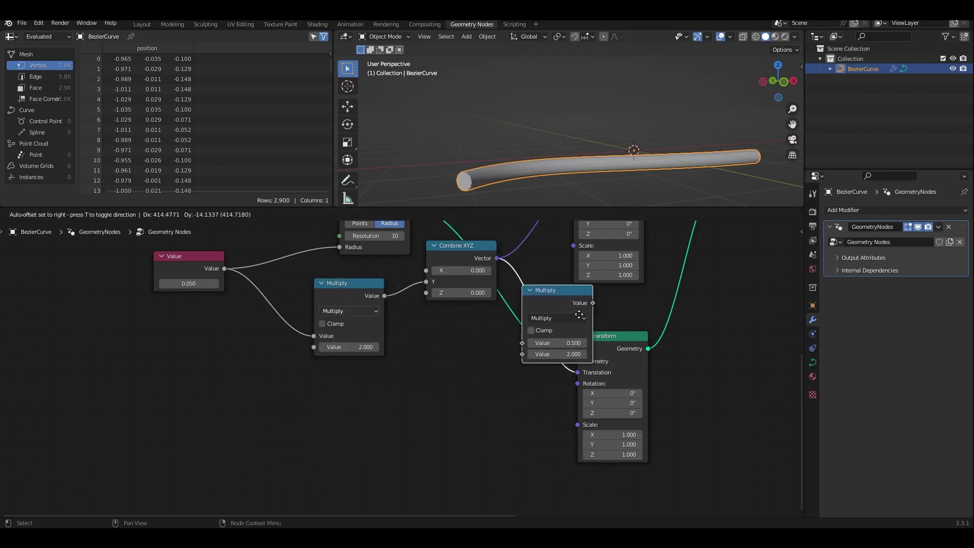
pyautogui.click(593, 315)
pyautogui.click(578, 316)
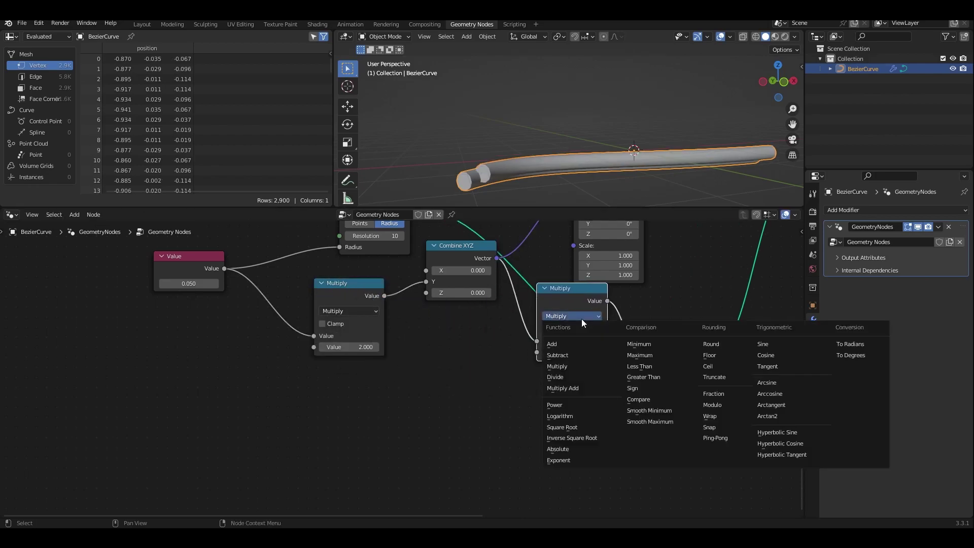
pyautogui.click(570, 355)
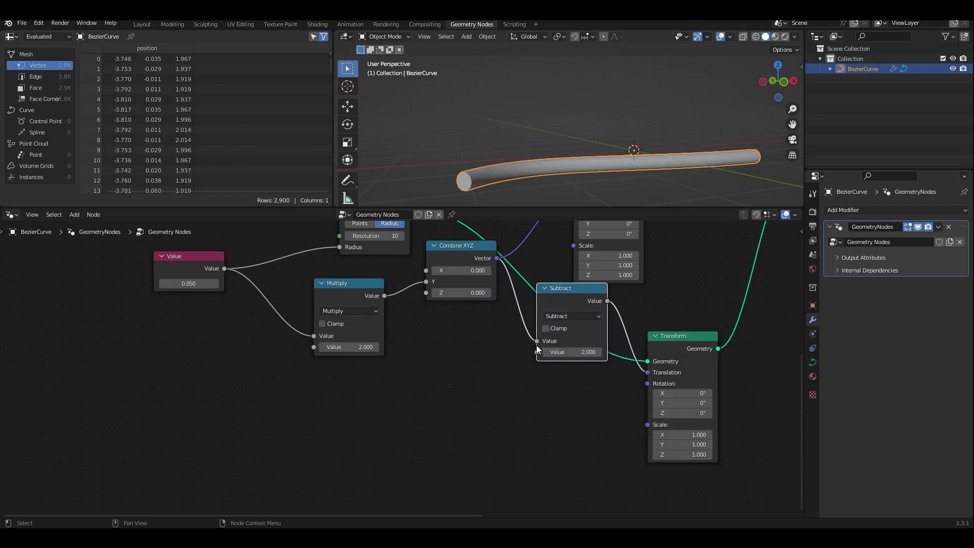
pyautogui.moveTo(537, 344); pyautogui.dragTo(537, 352)
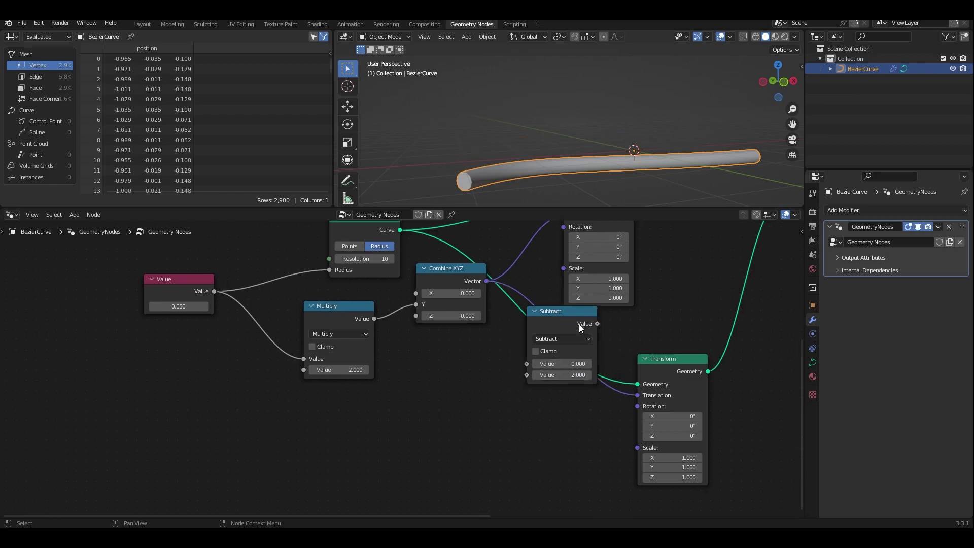
pyautogui.click(569, 321)
pyautogui.press('x')
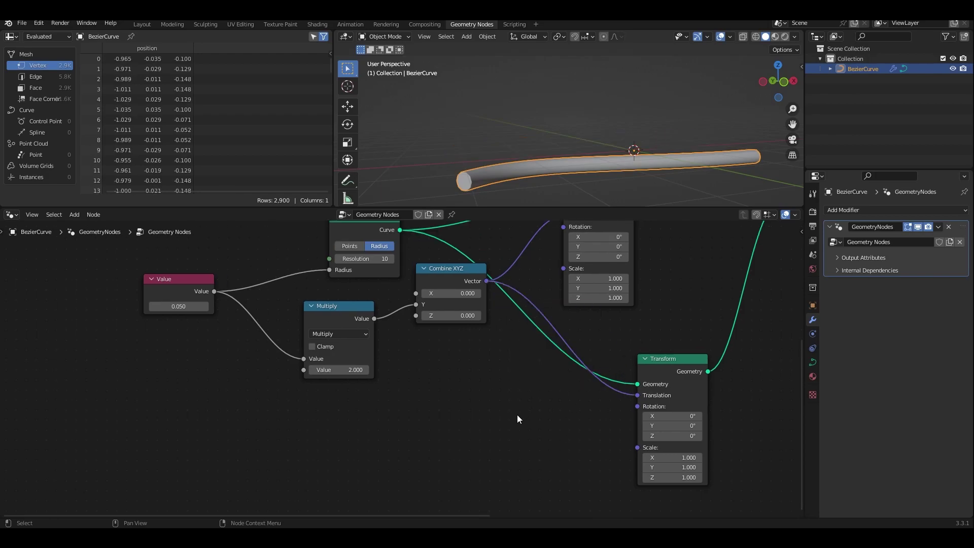
# Step: Insert a Vector Math node into the link between Combine XYZ and the second Transform's Translation input
pyautogui.hotkey('shift', 'a')
pyautogui.moveTo(516, 415)
pyautogui.write('vector')
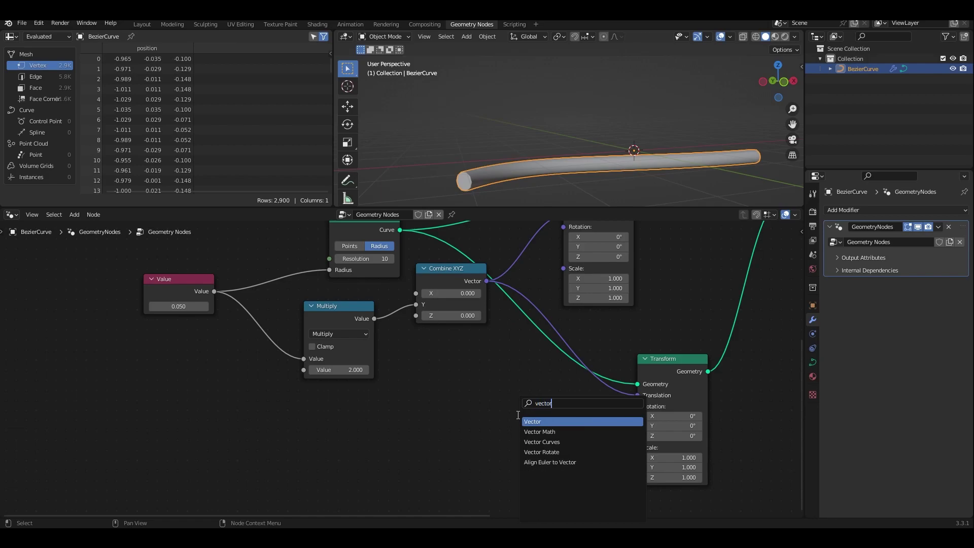
pyautogui.press('Down')
pyautogui.press('Return')
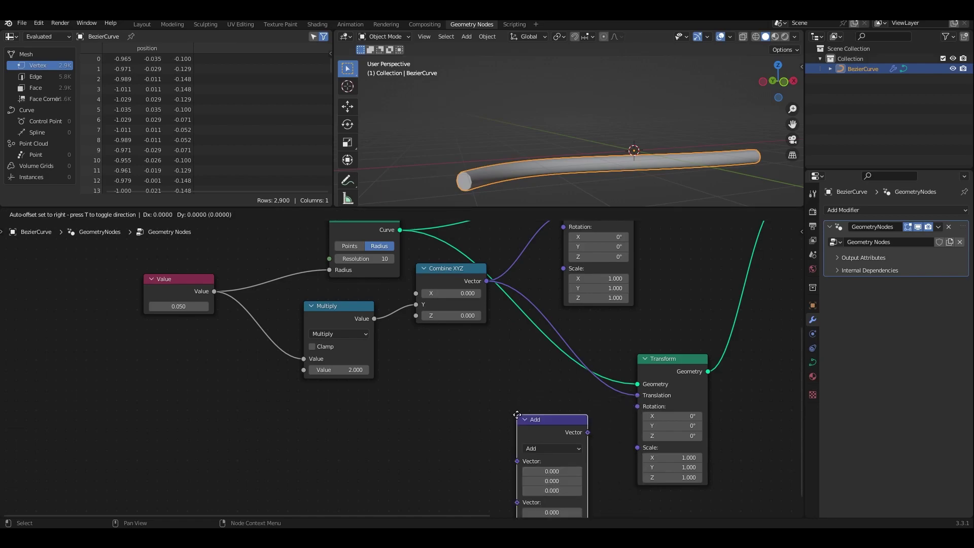
pyautogui.click(548, 319)
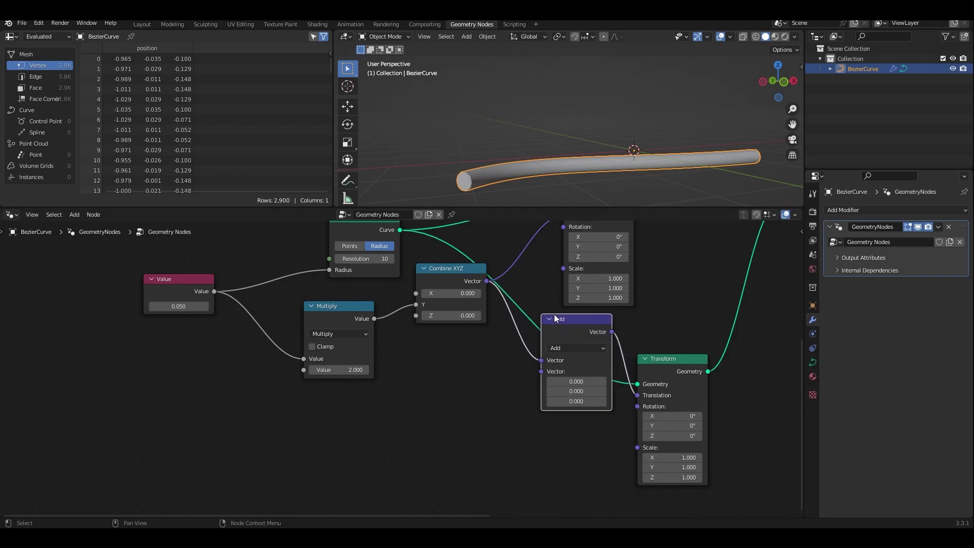
# Step: Set the Vector Math node to Subtract and move the incoming Combine XYZ link to its second Vector input
pyautogui.click(559, 348)
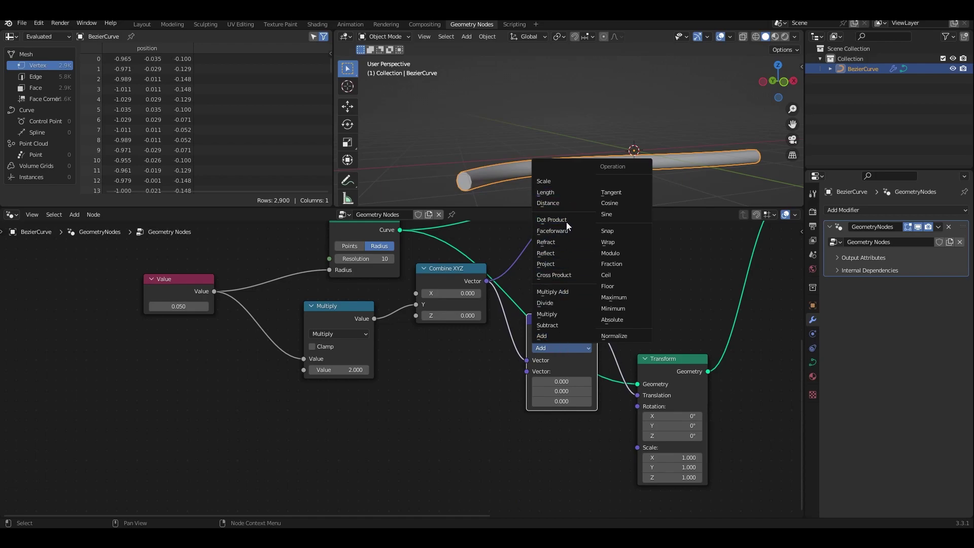
pyautogui.click(562, 325)
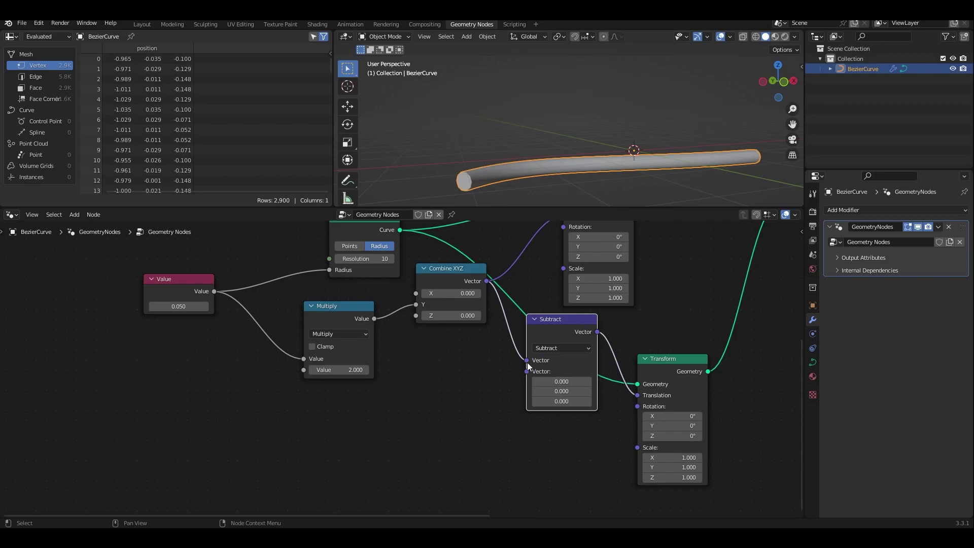
pyautogui.moveTo(528, 364); pyautogui.dragTo(528, 371)
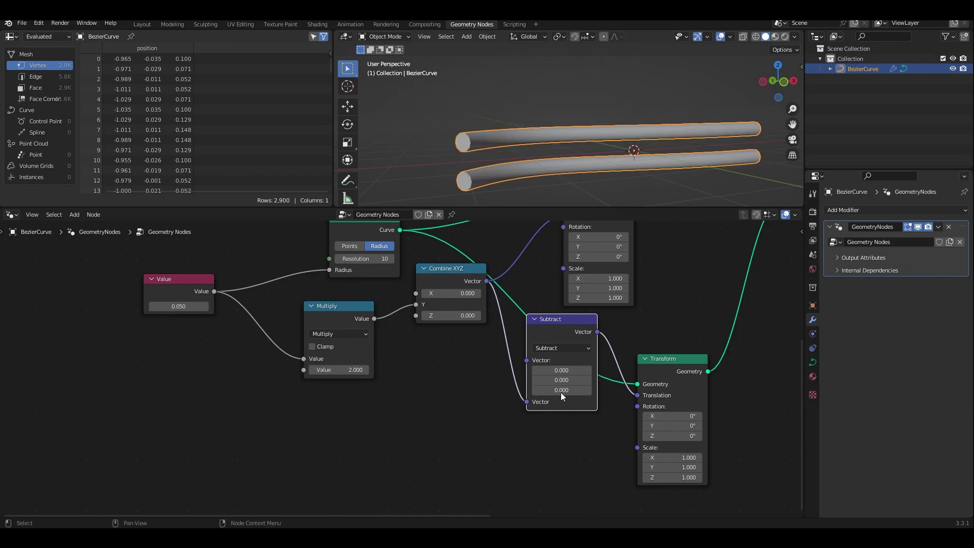
# Step: Test the wire thickness and spacing with the Value node at 0.15, and set it back to 0.05
pyautogui.press('Home')
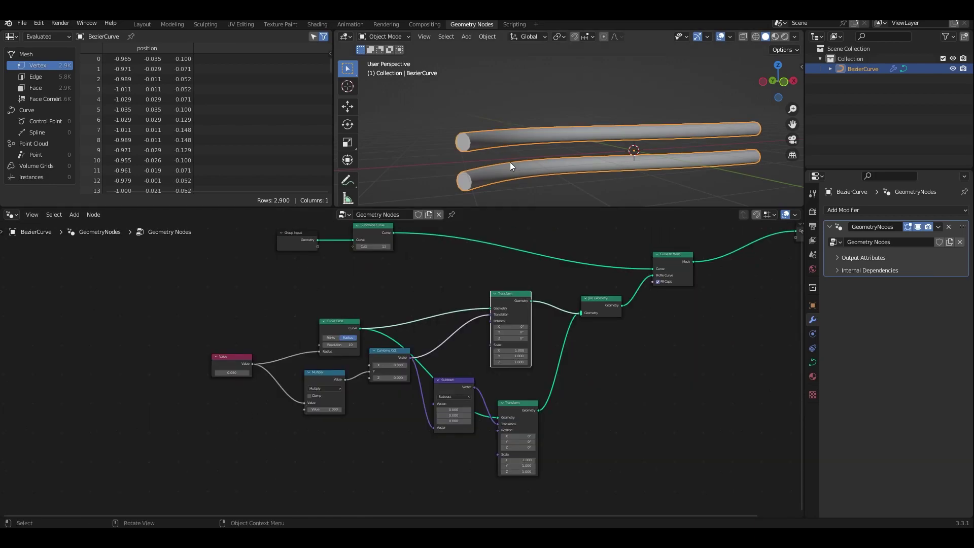
pyautogui.scroll(7, 196, 438)
pyautogui.moveTo(171, 432); pyautogui.dragTo(243, 431, button='middle')
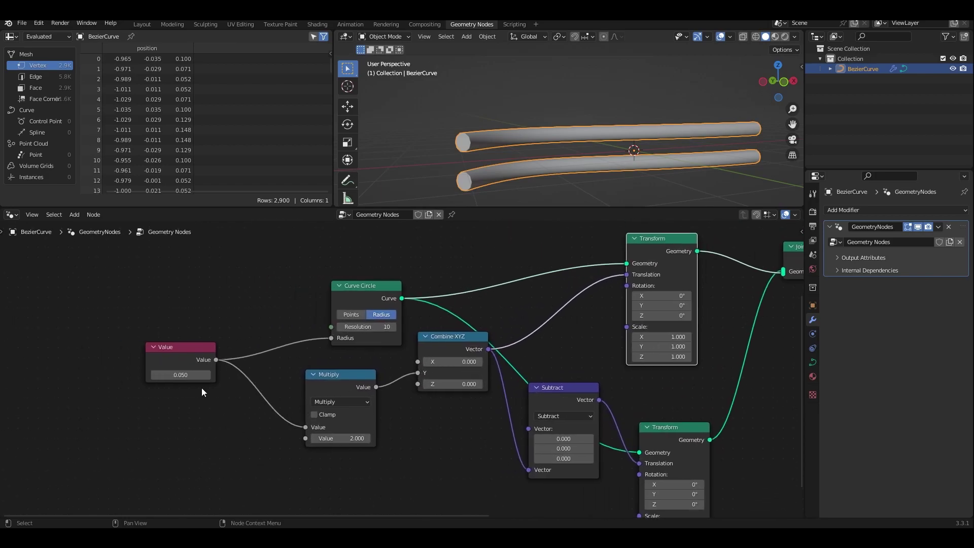
pyautogui.moveTo(177, 372); pyautogui.dragTo(176, 372)
pyautogui.doubleClick(180, 378)
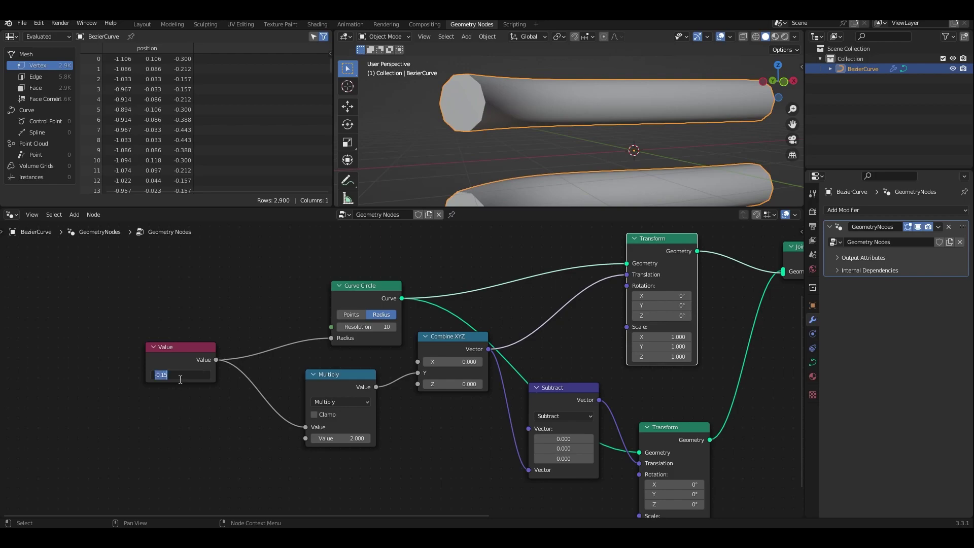
pyautogui.write('0.05')
pyautogui.press('Return')
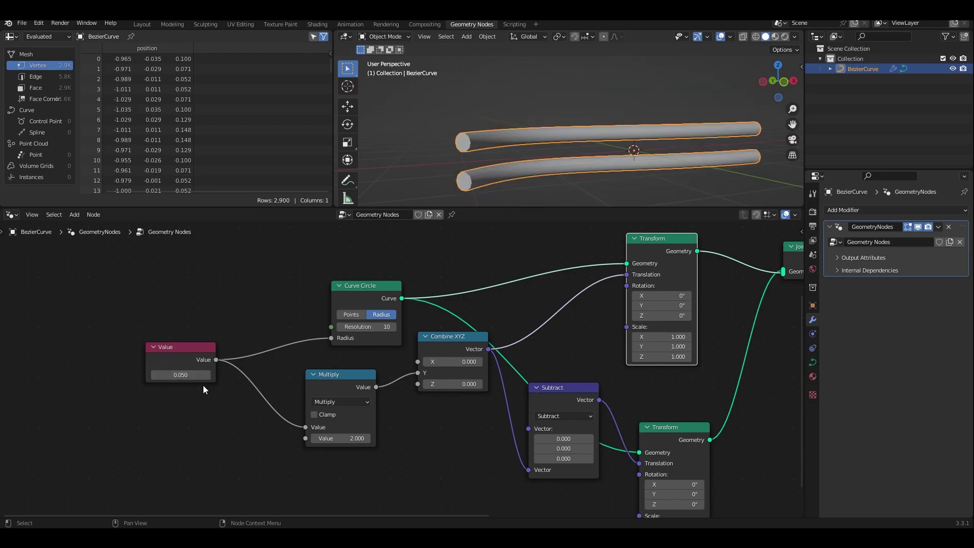
# Step: Select the profile nodes from the Value node through Join Geometry, try grouping them, and undo the grouping
pyautogui.scroll(-4, 481, 438)
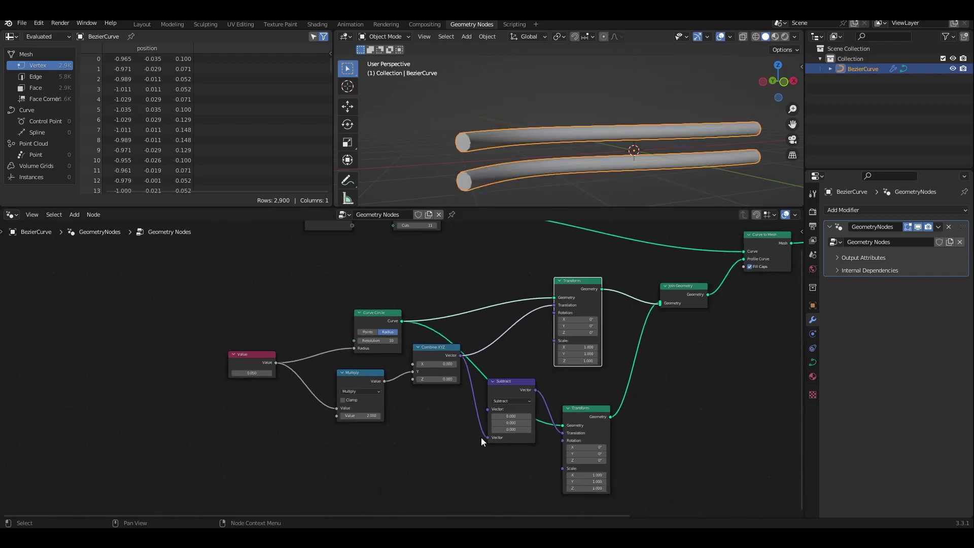
pyautogui.moveTo(565, 418); pyautogui.dragTo(465, 434, button='middle')
pyautogui.moveTo(157, 319); pyautogui.dragTo(524, 498)
pyautogui.press('ctrl')
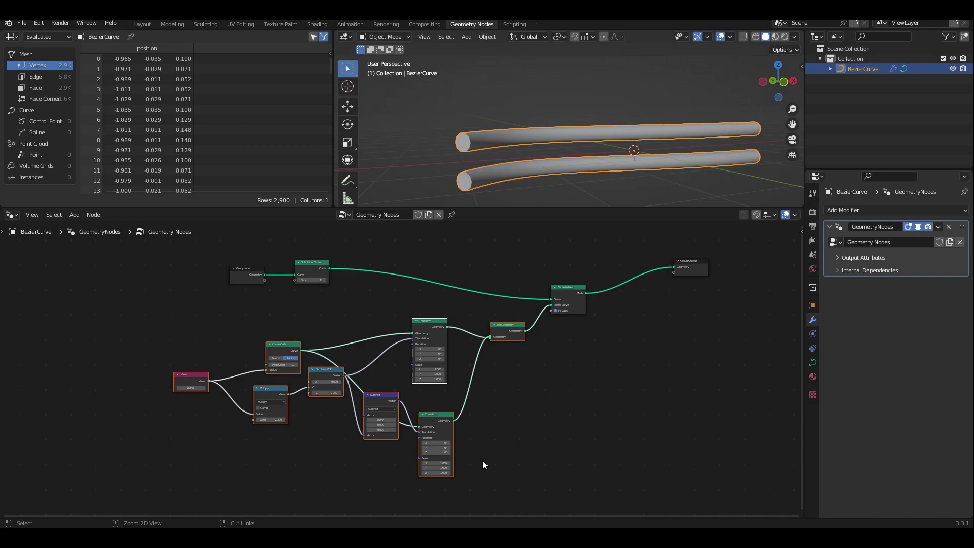
pyautogui.hotkey('ctrl', 'g')
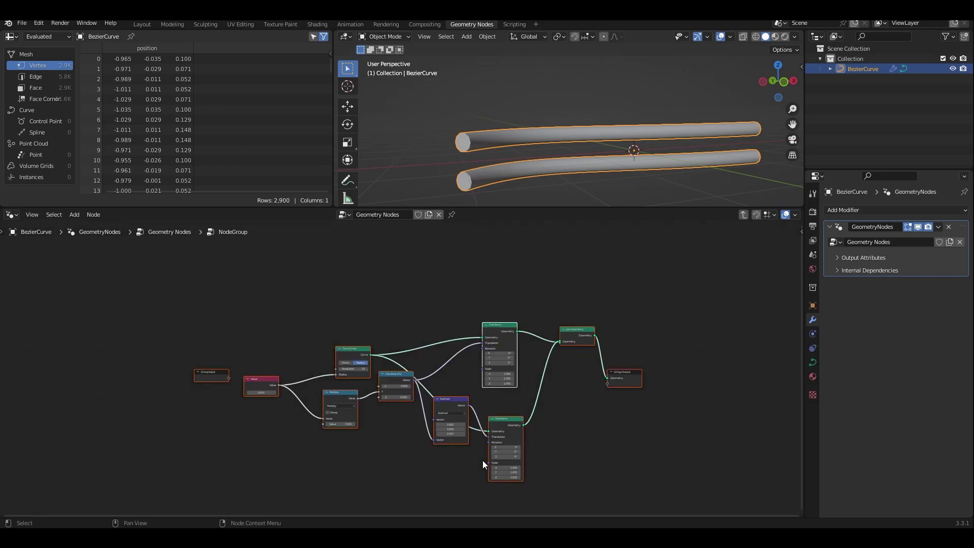
pyautogui.hotkey('ctrl', 'z')
# Step: Enclose the selected profile nodes in a frame labelled Fill Circle
pyautogui.moveTo(447, 452); pyautogui.dragTo(465, 390, button='middle')
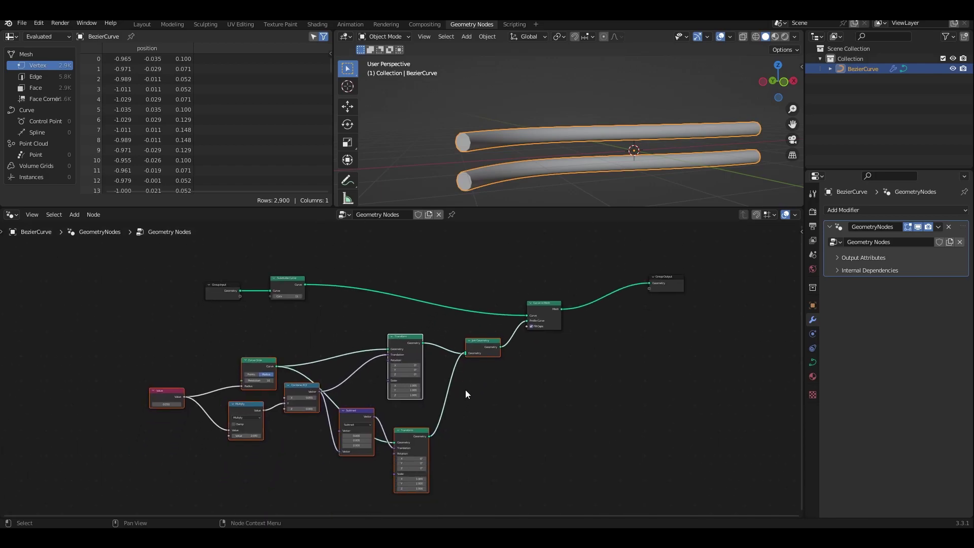
pyautogui.hotkey('ctrl', 'j')
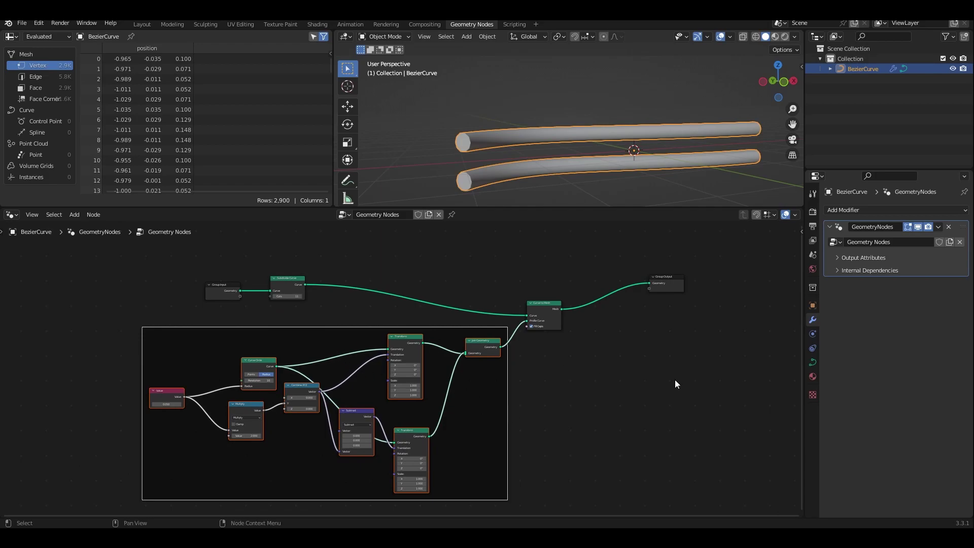
pyautogui.press('n')
pyautogui.click(744, 257)
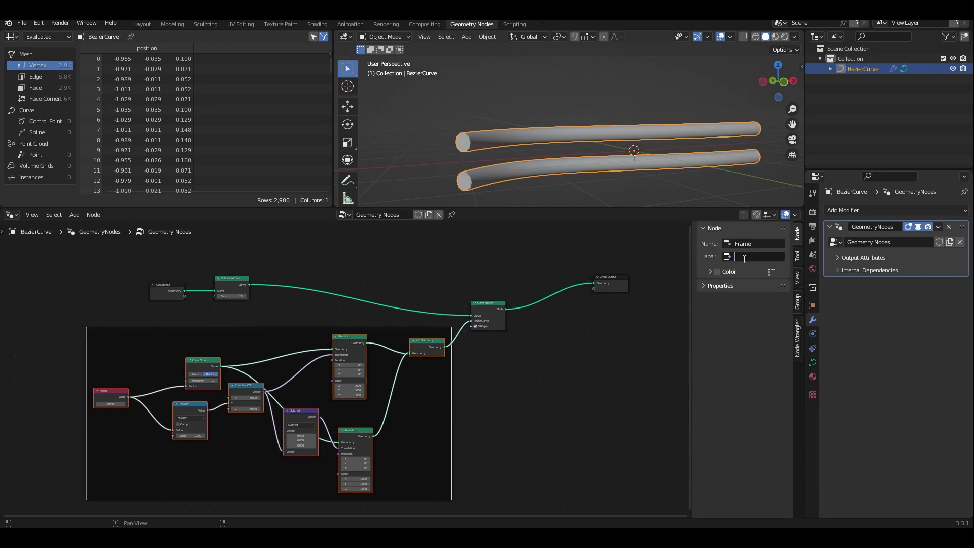
pyautogui.write('Fill Circle')
pyautogui.press('Return')
# Step: Rearrange the Group Input, Subdivide Curve and Curve to Mesh nodes above the Fill Circle frame to make room between them
pyautogui.moveTo(219, 278); pyautogui.dragTo(200, 265)
pyautogui.moveTo(169, 287); pyautogui.dragTo(133, 263)
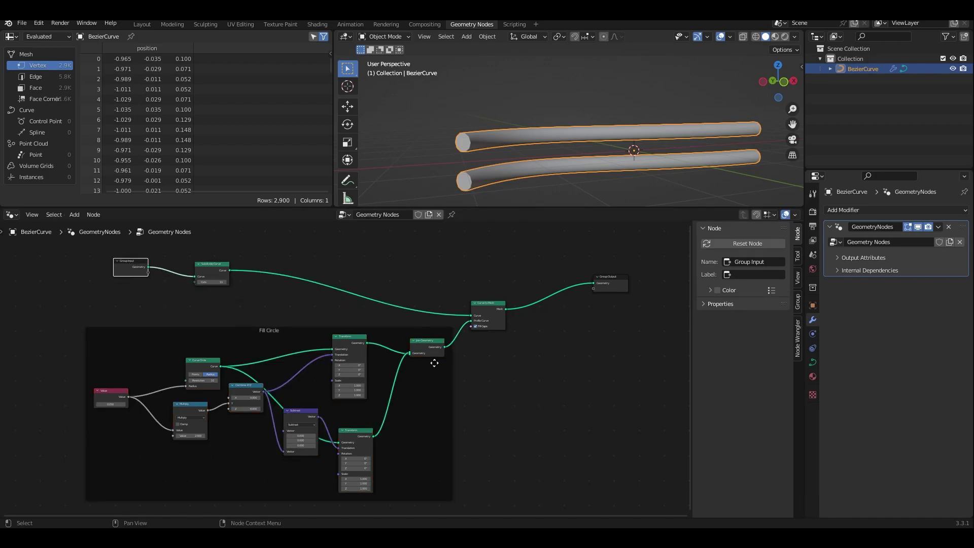
pyautogui.moveTo(214, 274); pyautogui.dragTo(196, 264)
pyautogui.moveTo(491, 306); pyautogui.dragTo(494, 284)
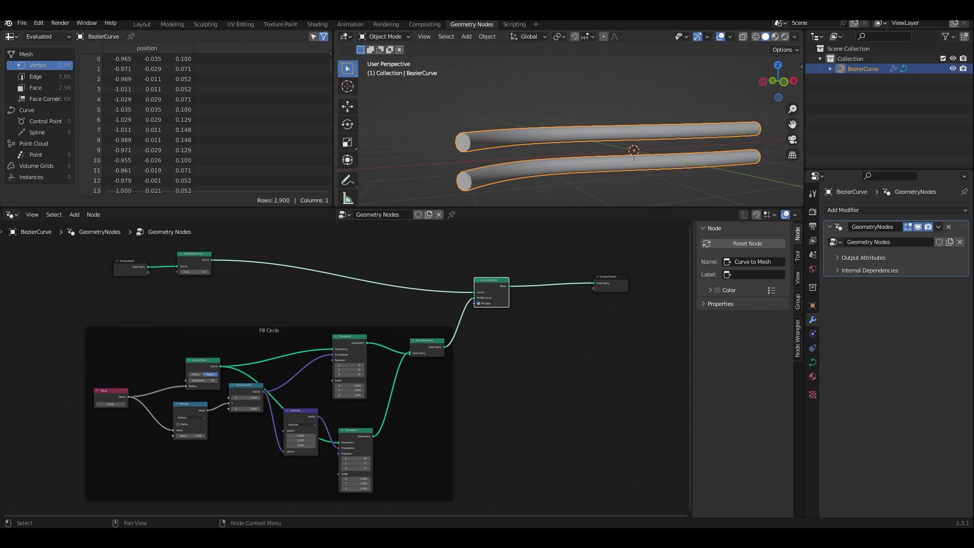
# Step: Insert a Set Curve Tilt node into the link between Subdivide Curve and Curve to Mesh
pyautogui.scroll(1, 519, 437)
pyautogui.hotkey('shift', 'a')
pyautogui.write('se')
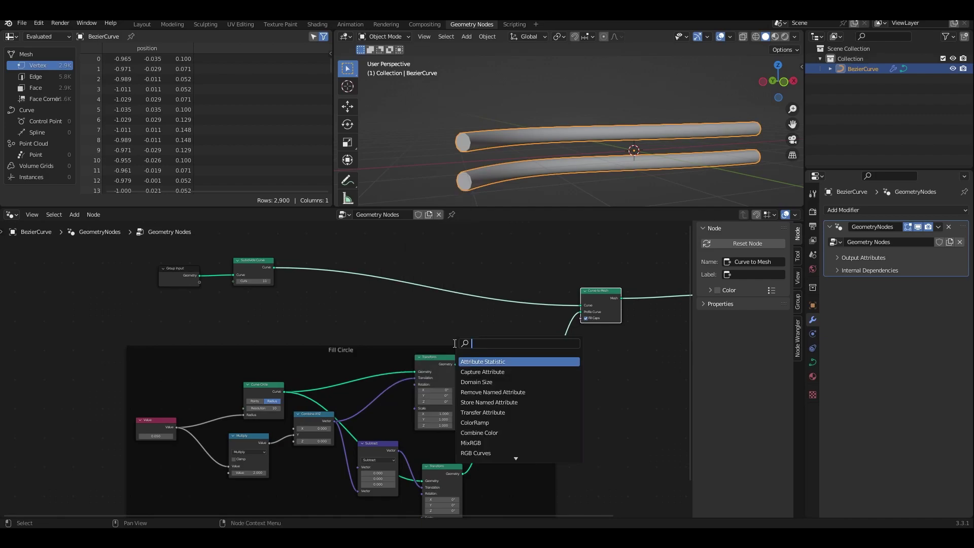
pyautogui.write('t curve')
pyautogui.press('Return')
pyautogui.click(445, 280)
# Step: Test the Set Curve Tilt node with its Tilt at 90°, and set it back to 0°
pyautogui.scroll(2, 525, 279)
pyautogui.moveTo(416, 309); pyautogui.dragTo(301, 384, button='middle')
pyautogui.click(405, 354)
pyautogui.write('90')
pyautogui.press('Return')
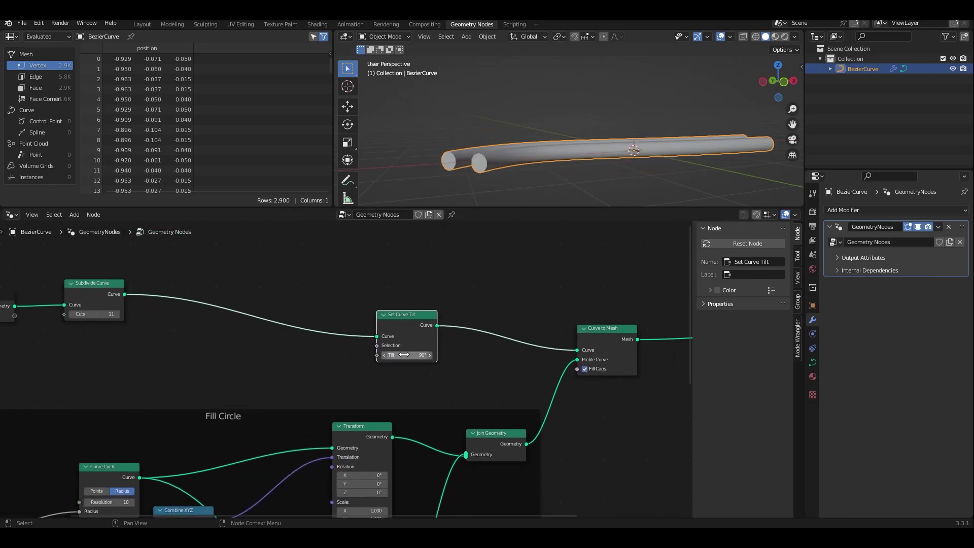
pyautogui.click(407, 352)
pyautogui.write('0')
# Step: Shift the Set Curve Tilt node closer to Curve to Mesh and add a Spline Parameter node ahead of it
pyautogui.moveTo(403, 322); pyautogui.dragTo(452, 312)
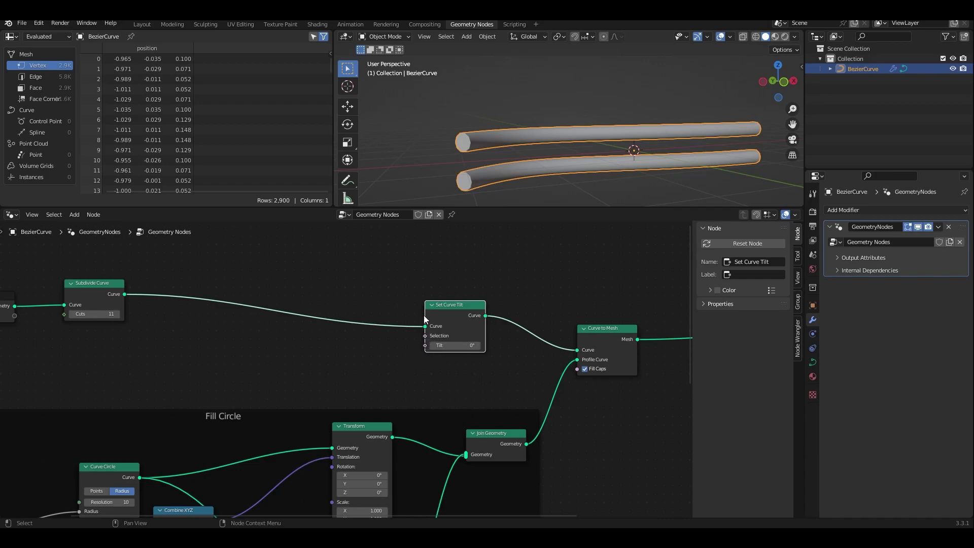
pyautogui.hotkey('shift', 'a')
pyautogui.press('s')
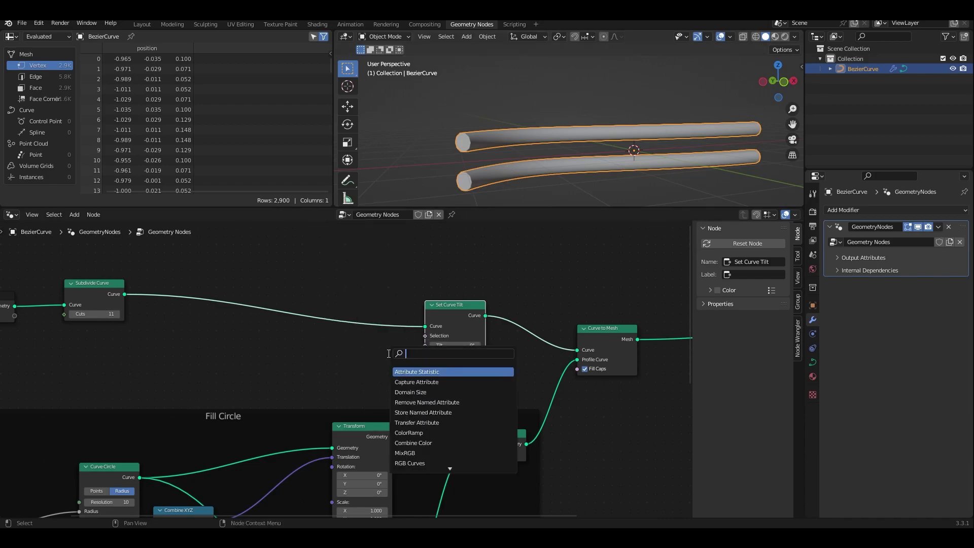
pyautogui.write('sl')
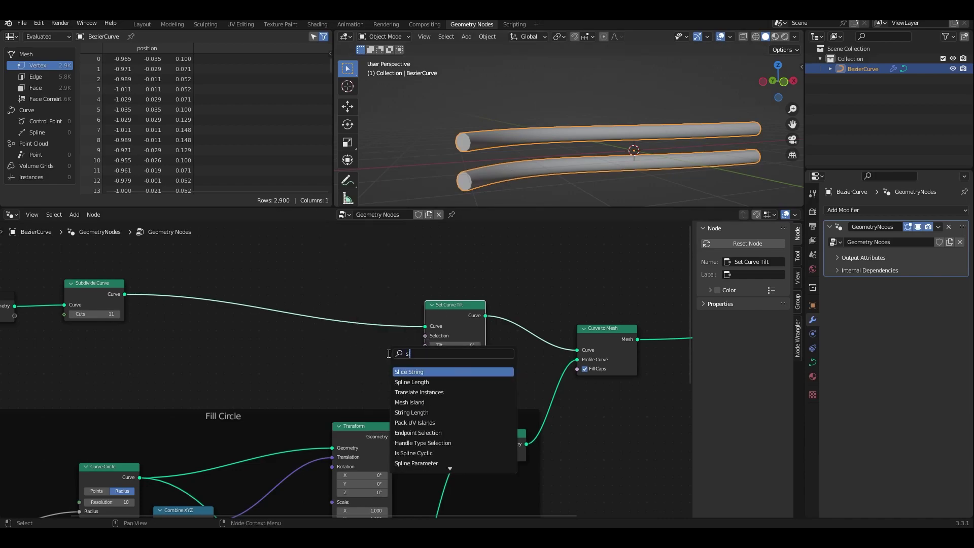
pyautogui.press('BackSpace')
pyautogui.write('pline para')
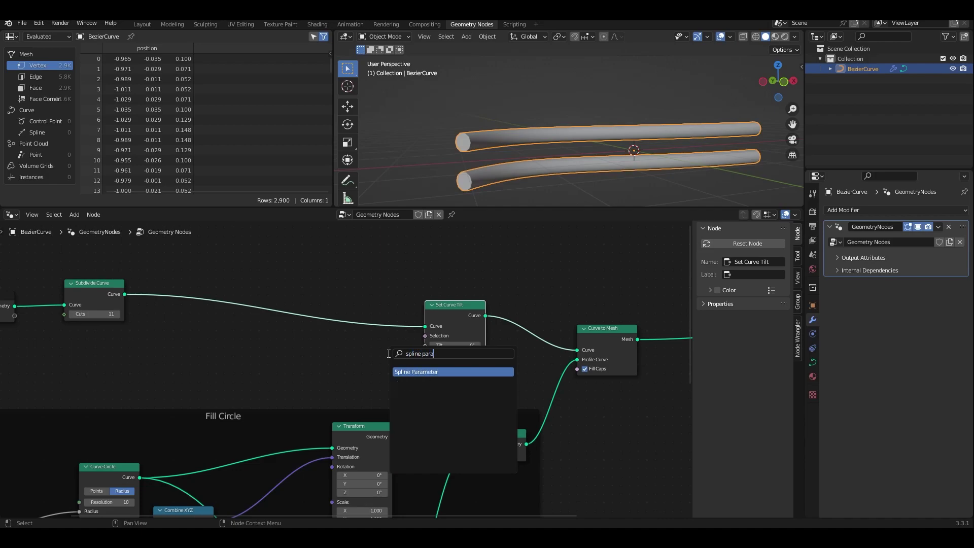
pyautogui.press('Return')
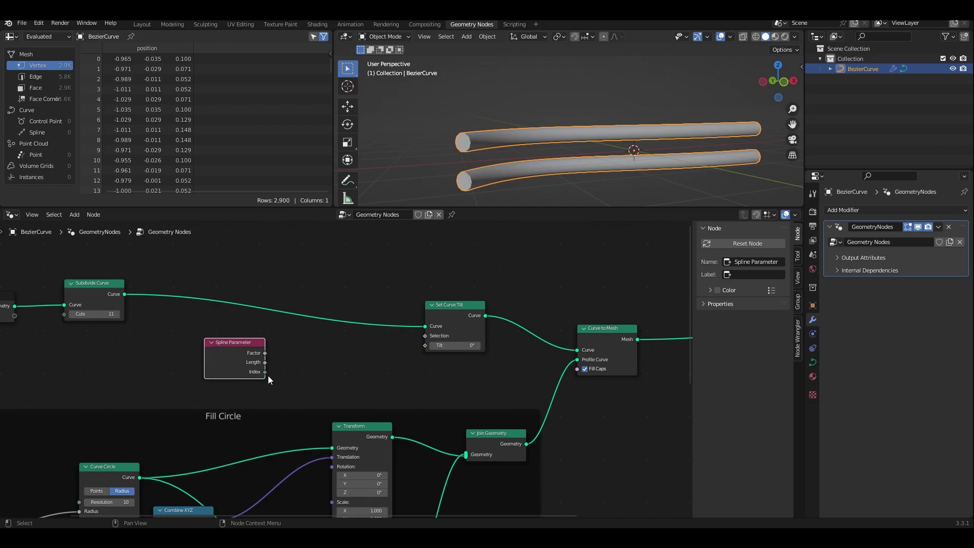
pyautogui.moveTo(265, 372); pyautogui.dragTo(335, 367)
pyautogui.press('Escape')
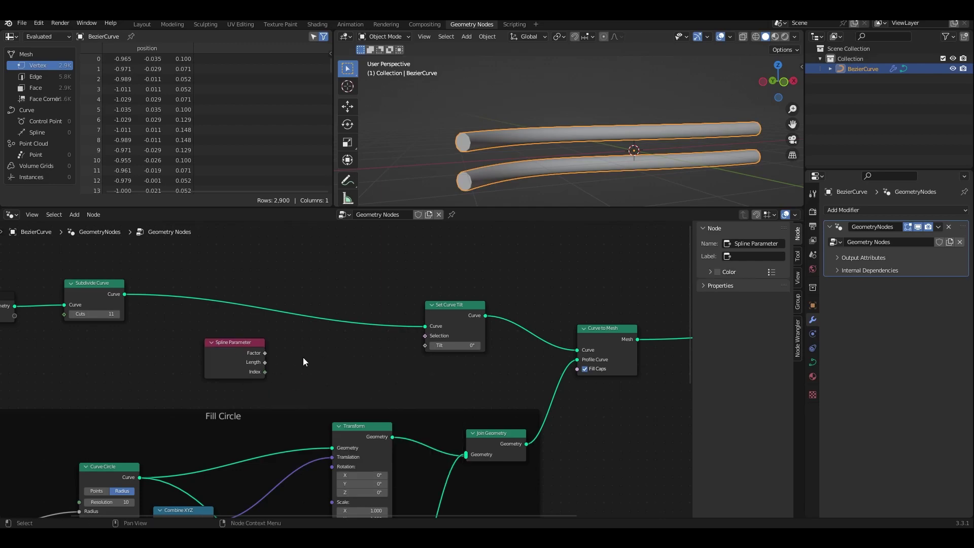
pyautogui.hotkey('shift', 'a')
pyautogui.moveTo(303, 357)
pyautogui.press('m')
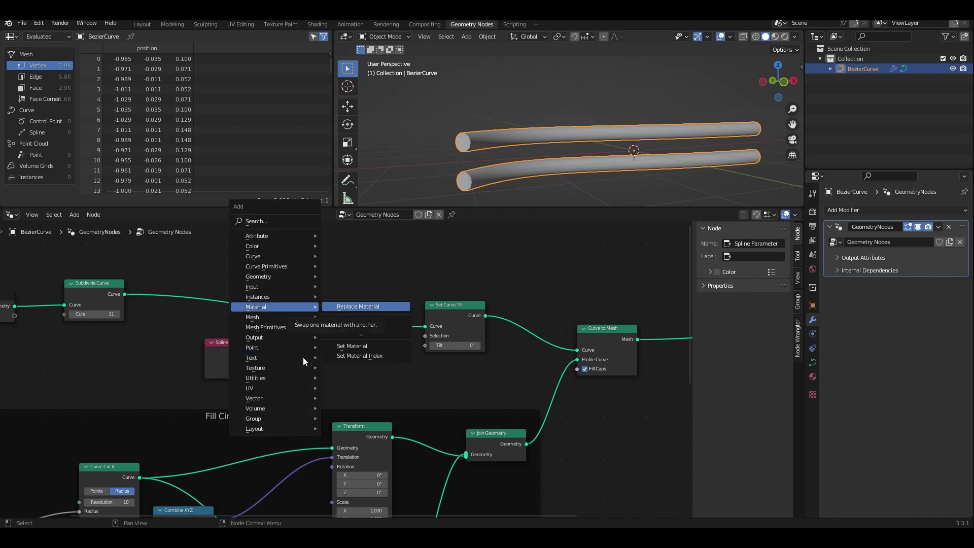
pyautogui.press('Down')
pyautogui.press('Down')
pyautogui.press('Return')
pyautogui.click(303, 357)
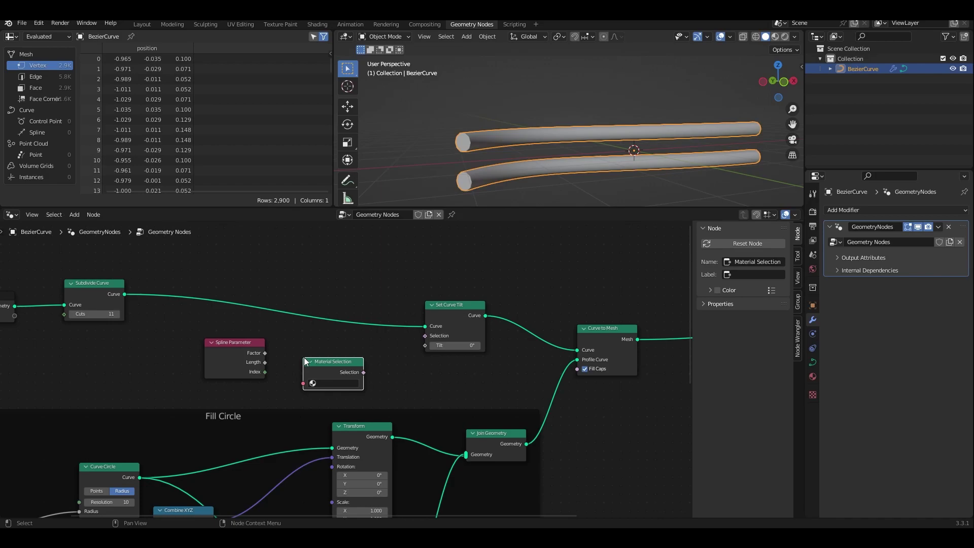
pyautogui.press('x')
# Step: Add a Math node that takes the Spline Parameter's Index as its first value and feeds the Tilt of Set Curve Tilt
pyautogui.hotkey('shift', 'a')
pyautogui.write('s')
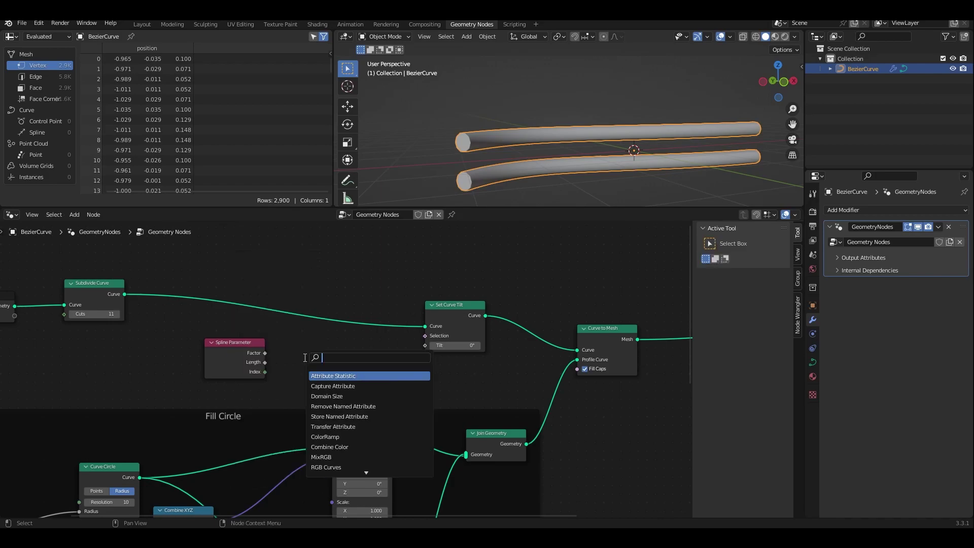
pyautogui.write('math')
pyautogui.press('Return')
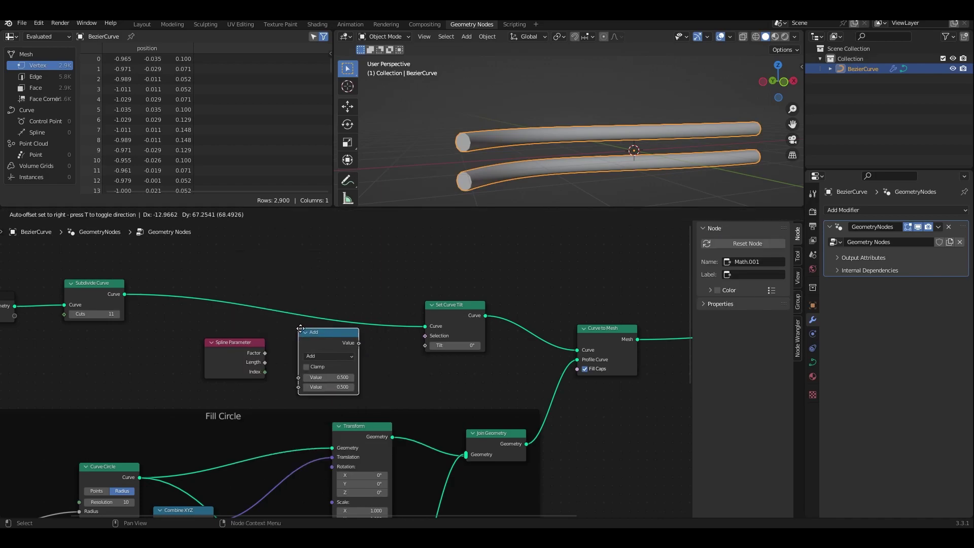
pyautogui.click(306, 332)
pyautogui.moveTo(264, 372); pyautogui.dragTo(308, 379)
pyautogui.moveTo(369, 345); pyautogui.dragTo(426, 346)
# Step: Set the new Math node to Multiply, test its second value at -0.6, and set that value to 1
pyautogui.click(344, 358)
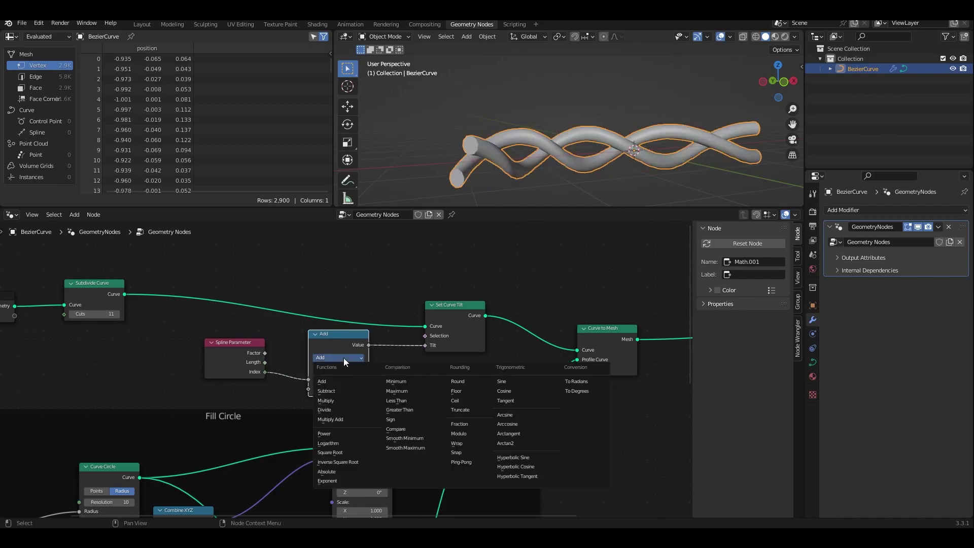
pyautogui.click(350, 400)
pyautogui.scroll(2, 403, 391)
pyautogui.moveTo(355, 396); pyautogui.dragTo(326, 395)
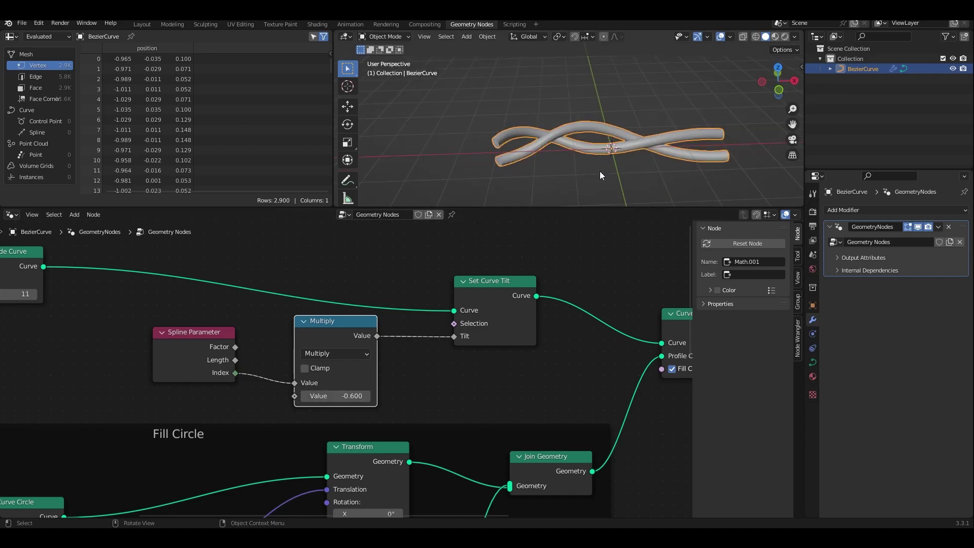
pyautogui.click(345, 394)
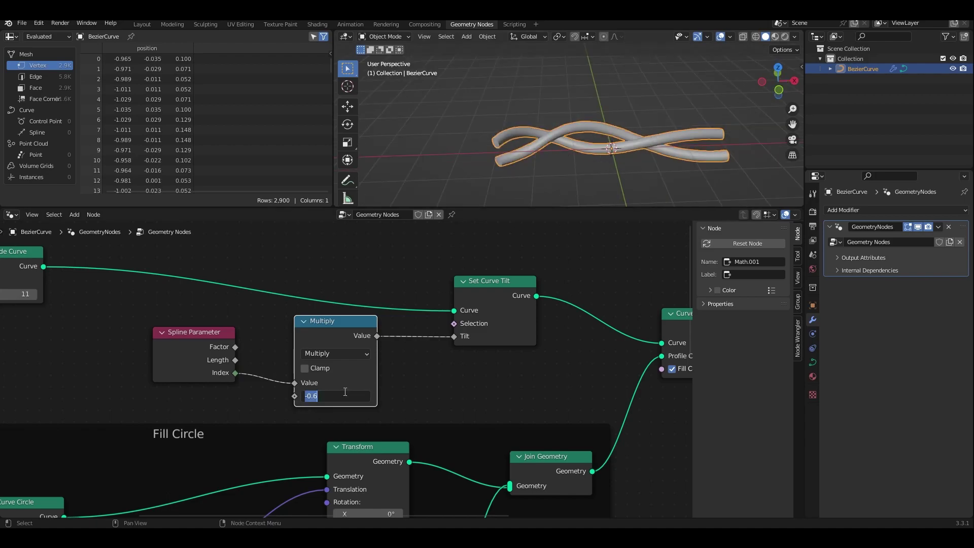
pyautogui.write('1')
pyautogui.press('Return')
# Step: In Edit Mode and top view, move the curve's end control point outward along the X axis to lengthen the wire
pyautogui.scroll(-3, 563, 132)
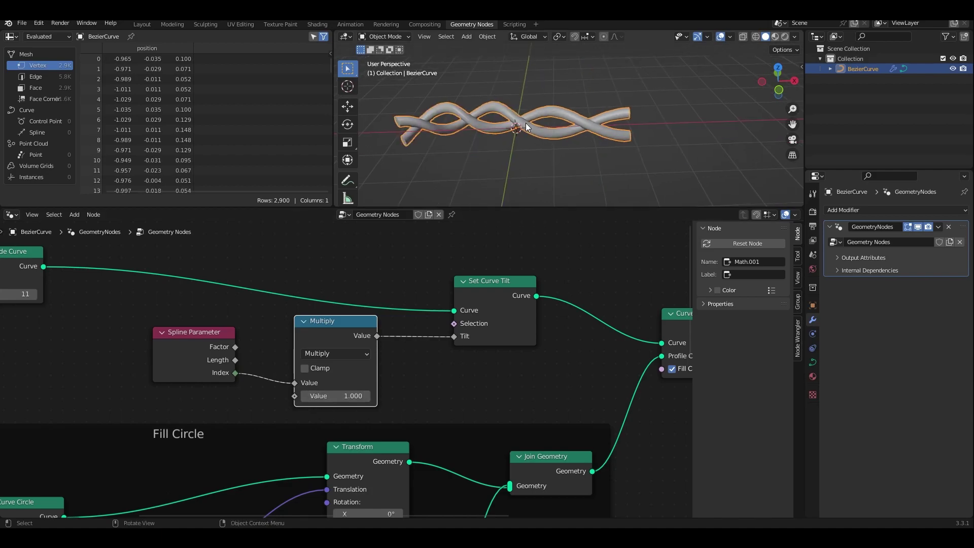
pyautogui.press('Tab')
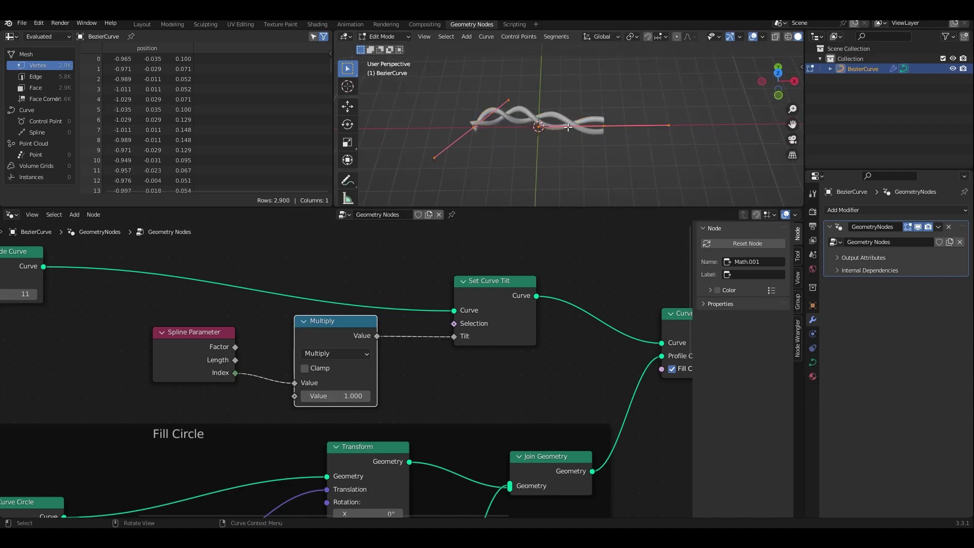
pyautogui.click(601, 124)
pyautogui.moveTo(588, 108); pyautogui.dragTo(614, 139)
pyautogui.press('KP_7')
pyautogui.scroll(-4, 616, 156)
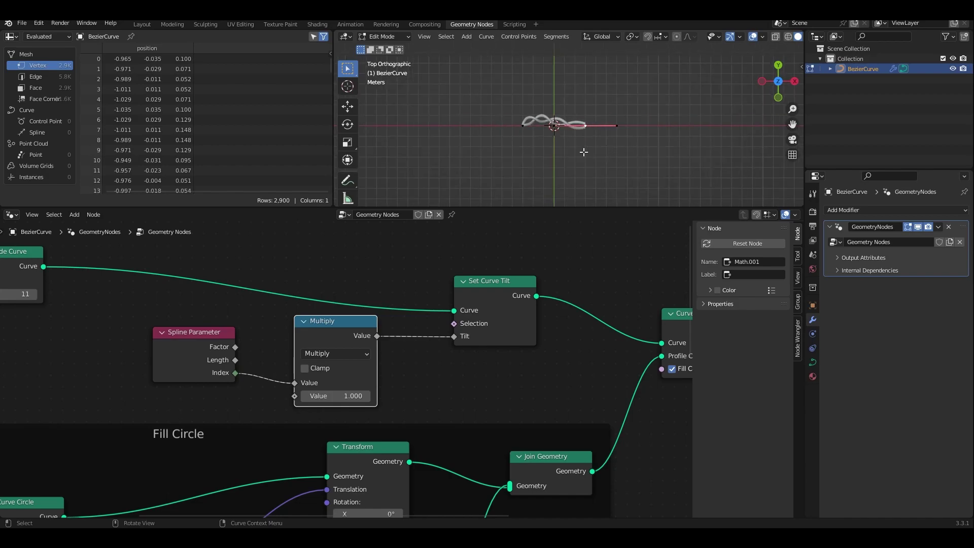
pyautogui.press('g')
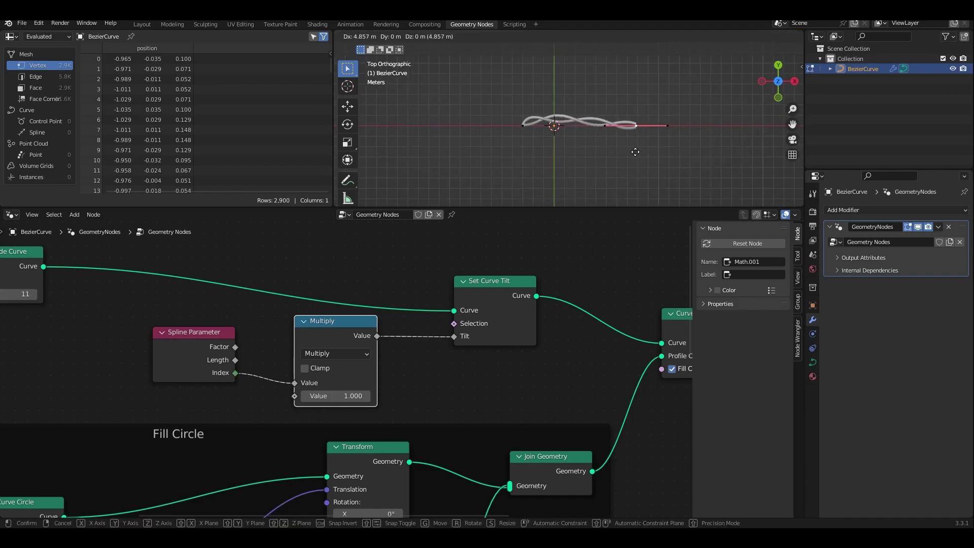
pyautogui.click(626, 153)
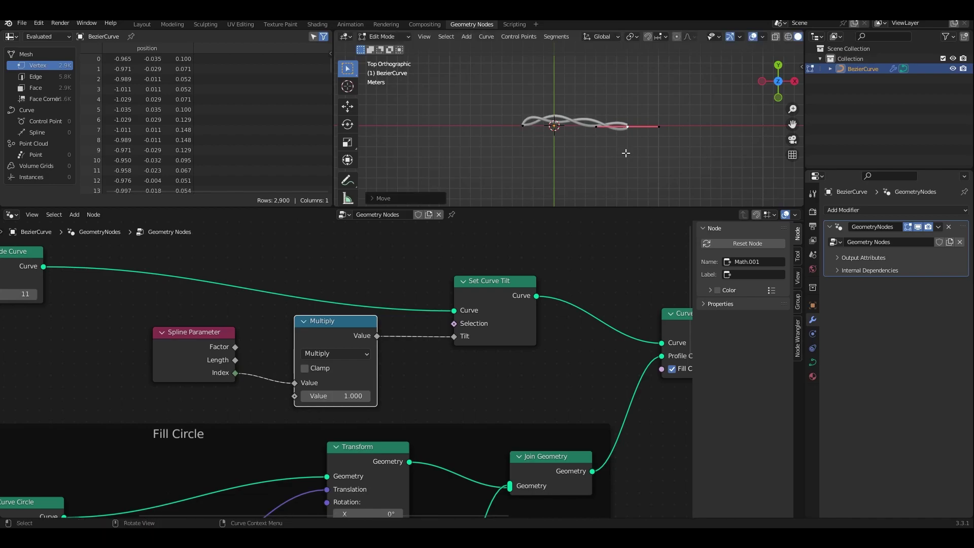
# Step: Extrude the curve's end about 7 m in X and 4.1 m in Y, rotate the new point about -63°, and return to Object Mode
pyautogui.press('e')
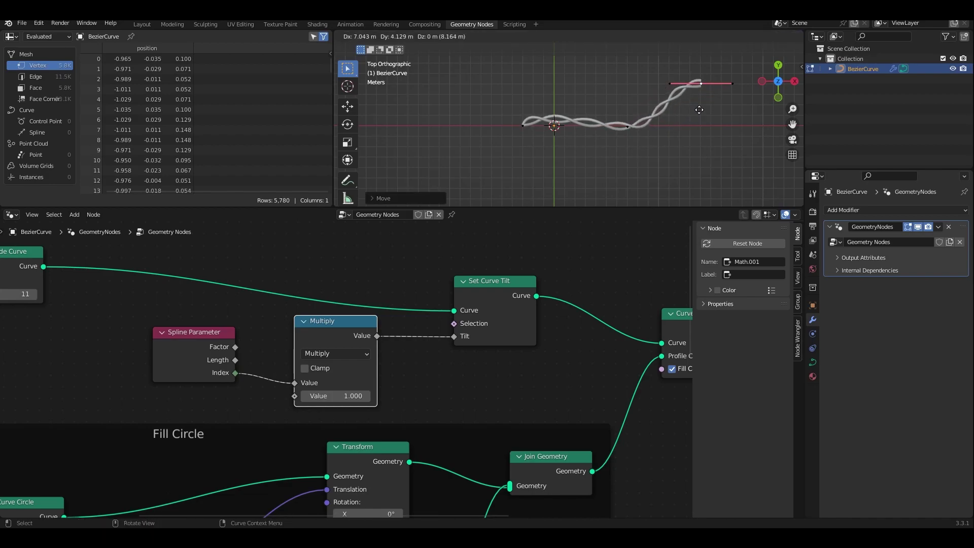
pyautogui.click(699, 109)
pyautogui.press('r')
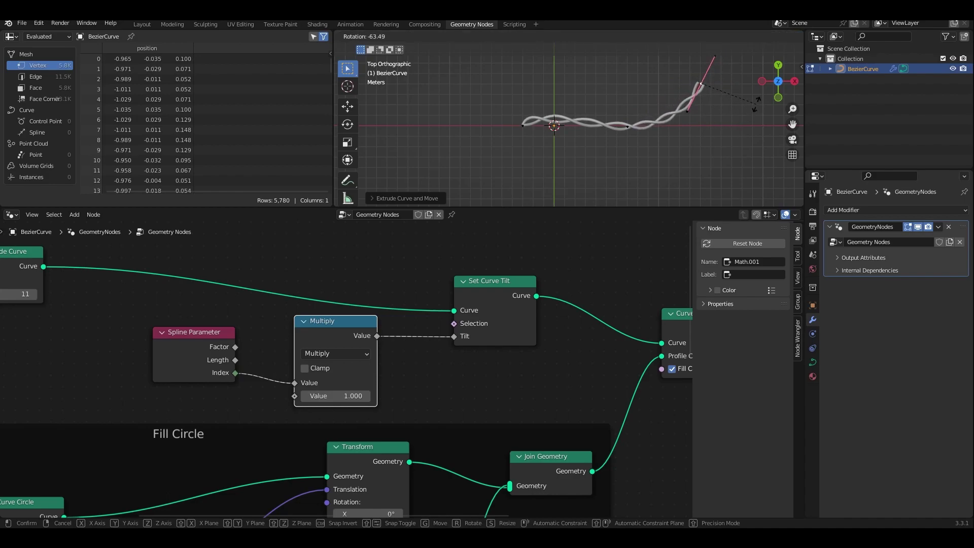
pyautogui.click(755, 106)
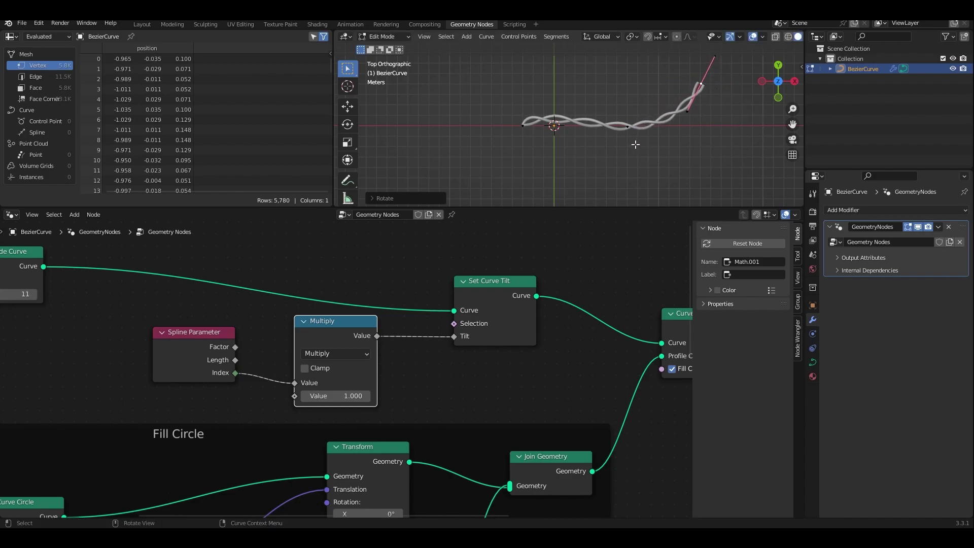
pyautogui.press('Tab')
# Step: Drive the tilt's Multiply node with the Spline Parameter's Length instead of Index, removing the leftover Index link
pyautogui.moveTo(643, 160); pyautogui.dragTo(539, 145, button='middle')
pyautogui.scroll(3, 607, 137)
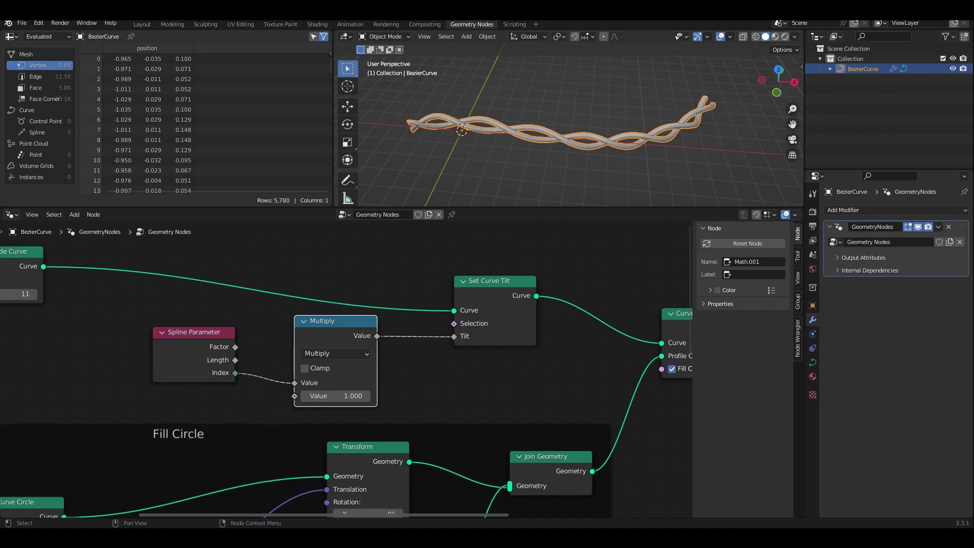
pyautogui.moveTo(236, 360); pyautogui.dragTo(293, 384)
pyautogui.moveTo(620, 182); pyautogui.dragTo(558, 198, button='middle')
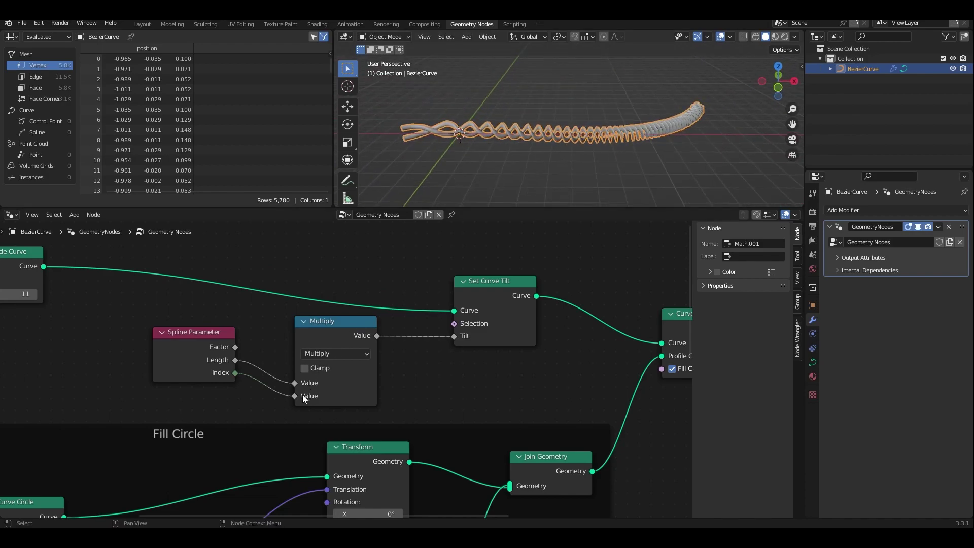
pyautogui.moveTo(294, 395); pyautogui.dragTo(271, 400)
# Step: Adjust the twist by setting the tilt Multiply node's second value to 4, and raise it to 5
pyautogui.moveTo(572, 177); pyautogui.dragTo(564, 167, button='middle')
pyautogui.click(345, 400)
pyautogui.write('4')
pyautogui.press('Return')
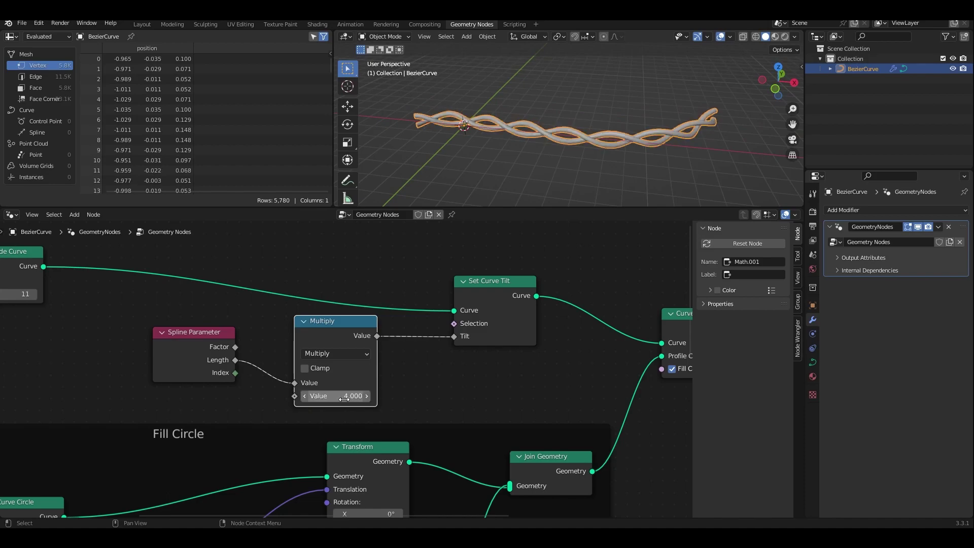
pyautogui.moveTo(526, 168)
pyautogui.mouseDown(button='middle')
pyautogui.moveTo(472, 178)
pyautogui.moveTo(527, 143)
pyautogui.moveTo(591, 133)
pyautogui.moveTo(513, 166)
pyautogui.mouseUp(button='middle')
pyautogui.click(331, 397)
pyautogui.write('5')
pyautogui.press('Return')
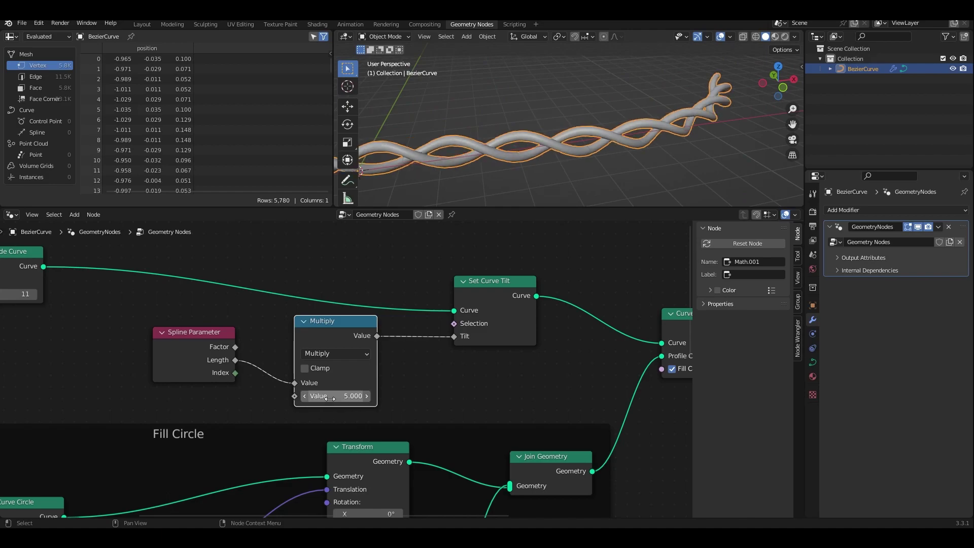
# Step: Set the second value of the tilt's Multiply node to 6 and check the twist along the wire
pyautogui.moveTo(688, 132); pyautogui.dragTo(530, 149, button='middle')
pyautogui.scroll(2, 530, 149)
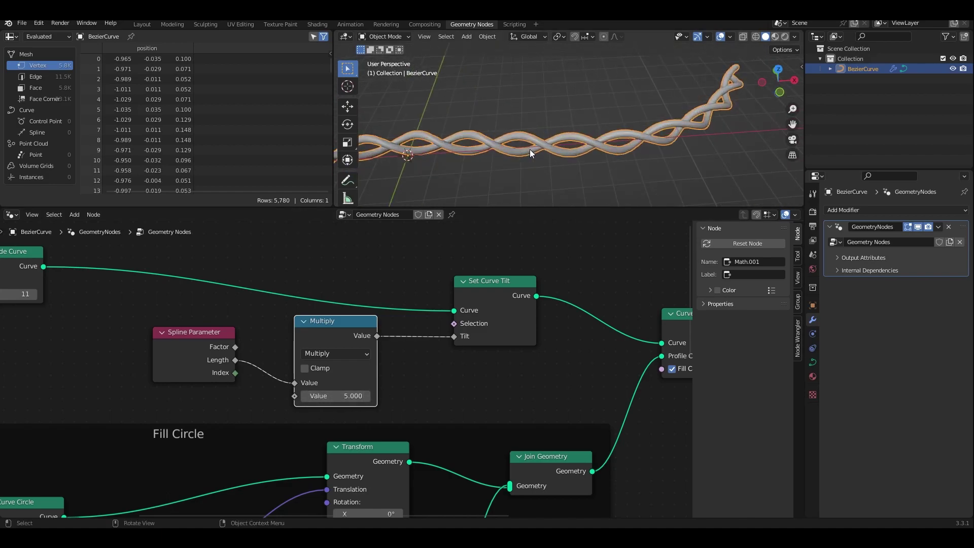
pyautogui.click(334, 396)
pyautogui.write('6')
pyautogui.press('Return')
pyautogui.moveTo(569, 137); pyautogui.dragTo(490, 148, button='middle')
pyautogui.scroll(-2, 448, 382)
# Step: Join the Spline Parameter, Multiply and Set Curve Tilt nodes in a frame labelled "Curve Twist"
pyautogui.moveTo(459, 385); pyautogui.dragTo(482, 407, button='middle')
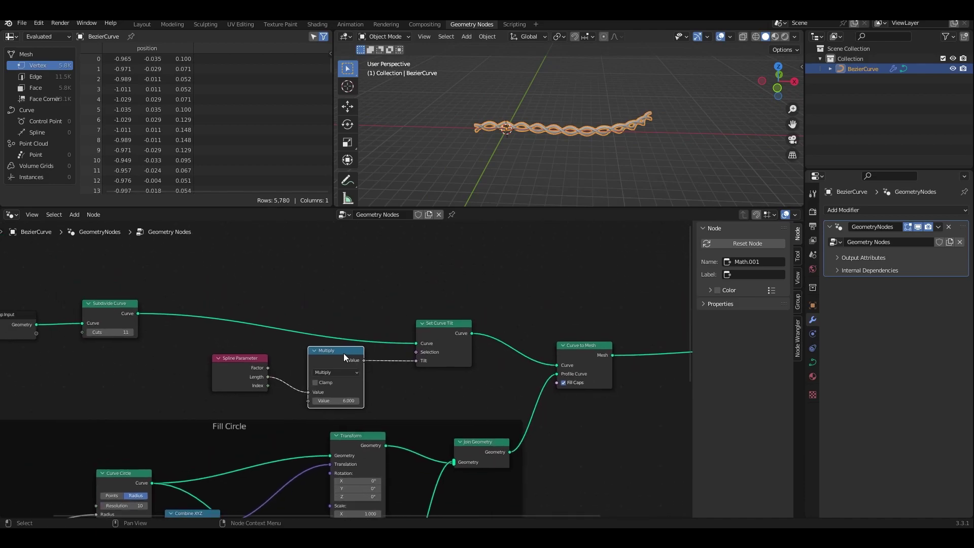
pyautogui.moveTo(329, 359); pyautogui.dragTo(336, 333)
pyautogui.moveTo(182, 276); pyautogui.dragTo(483, 406)
pyautogui.hotkey('ctrl', 'j')
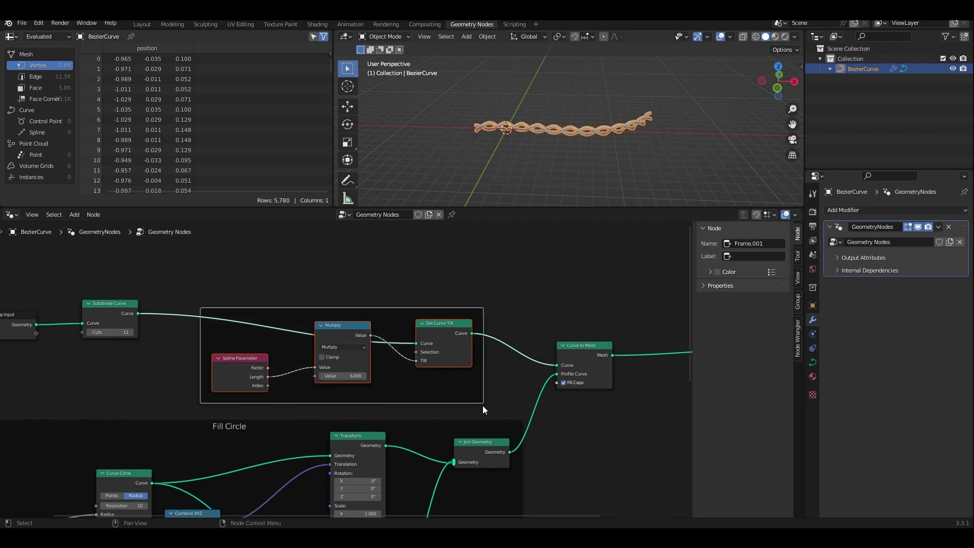
pyautogui.click(761, 254)
pyautogui.write('Curve Twist')
pyautogui.press('Return')
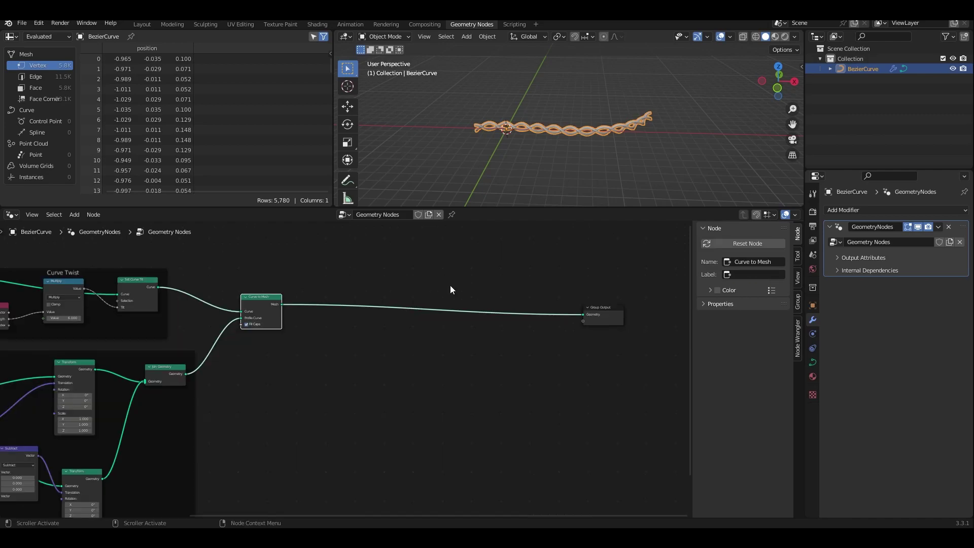
# Step: Add a Cylinder mesh node in the empty area below Curve to Mesh, and place a duplicate beneath it
pyautogui.moveTo(525, 141); pyautogui.dragTo(541, 135, button='middle')
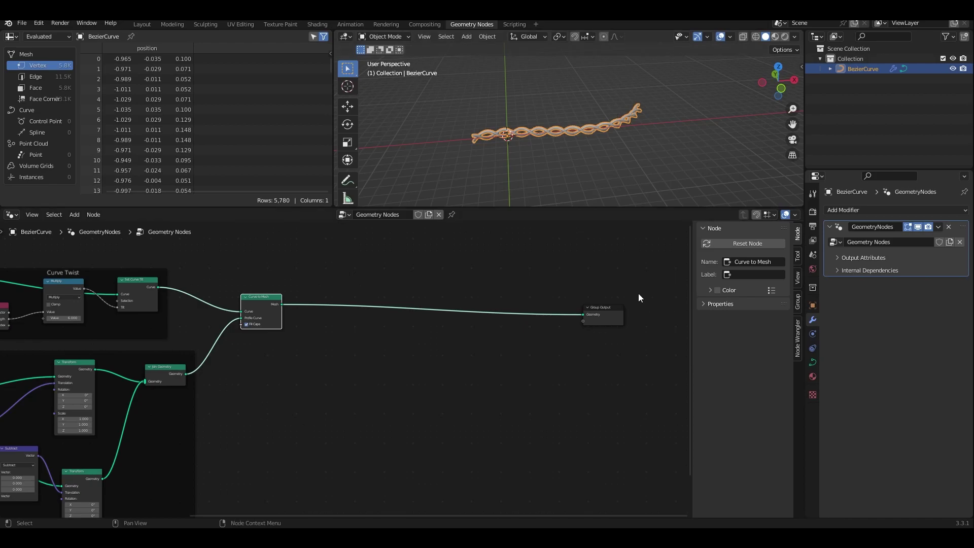
pyautogui.moveTo(471, 416); pyautogui.dragTo(442, 368, button='middle')
pyautogui.scroll(-3, 459, 349)
pyautogui.hotkey('shift', 'a')
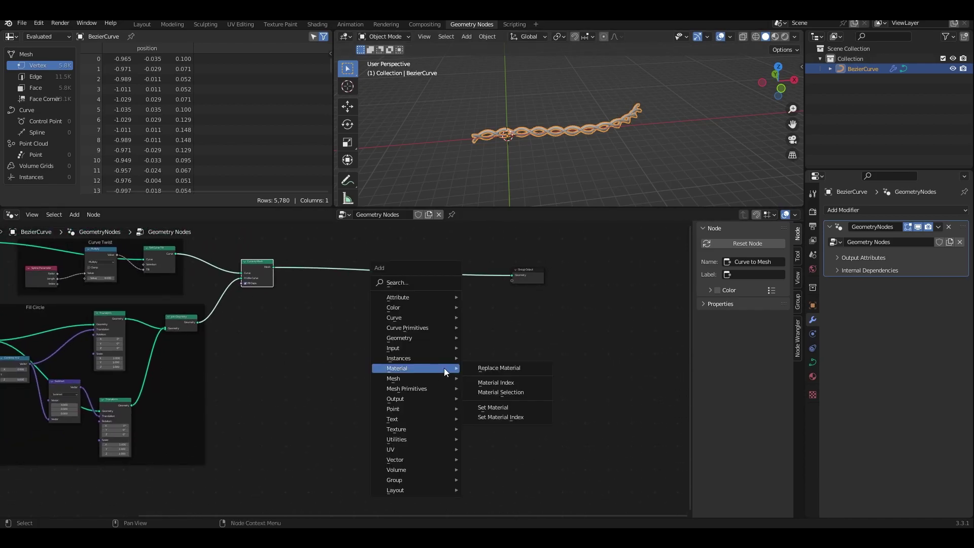
pyautogui.write('s')
pyautogui.write('cy')
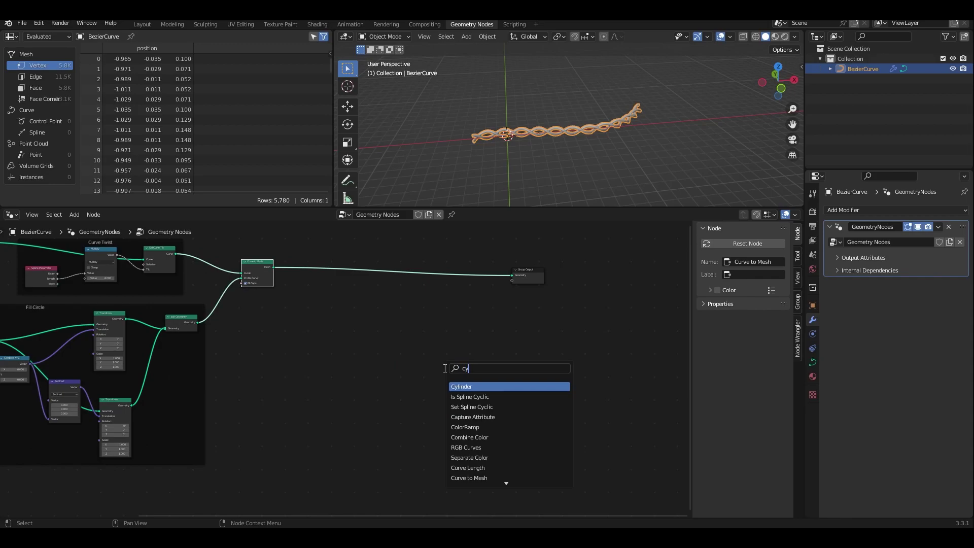
pyautogui.press('Return')
pyautogui.hotkey('shift', 'd')
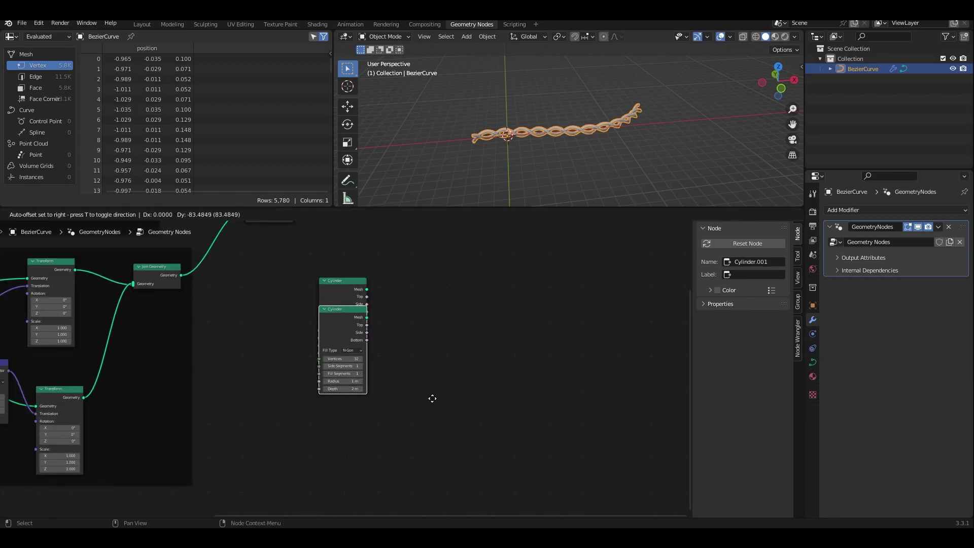
pyautogui.click(434, 450)
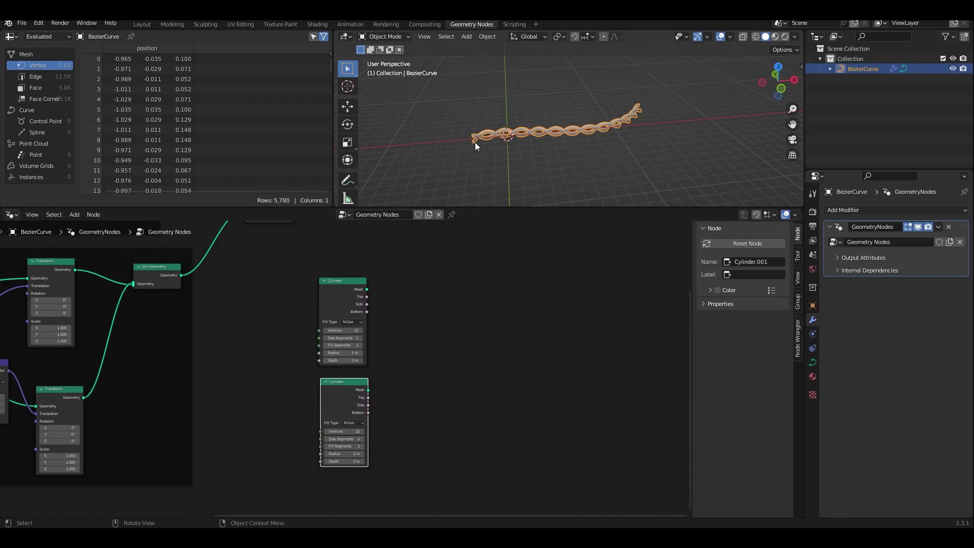
# Step: Add a Join Geometry node beside the cylinders and connect the Mesh outputs of both Cylinder nodes to it
pyautogui.moveTo(475, 142); pyautogui.dragTo(480, 173, button='middle')
pyautogui.scroll(4, 481, 172)
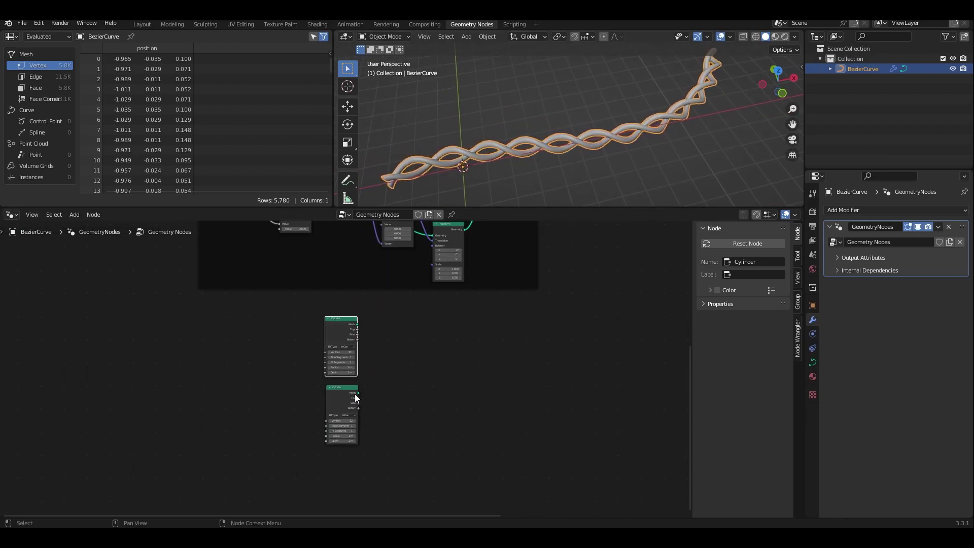
pyautogui.click(356, 395)
pyautogui.scroll(3, 414, 388)
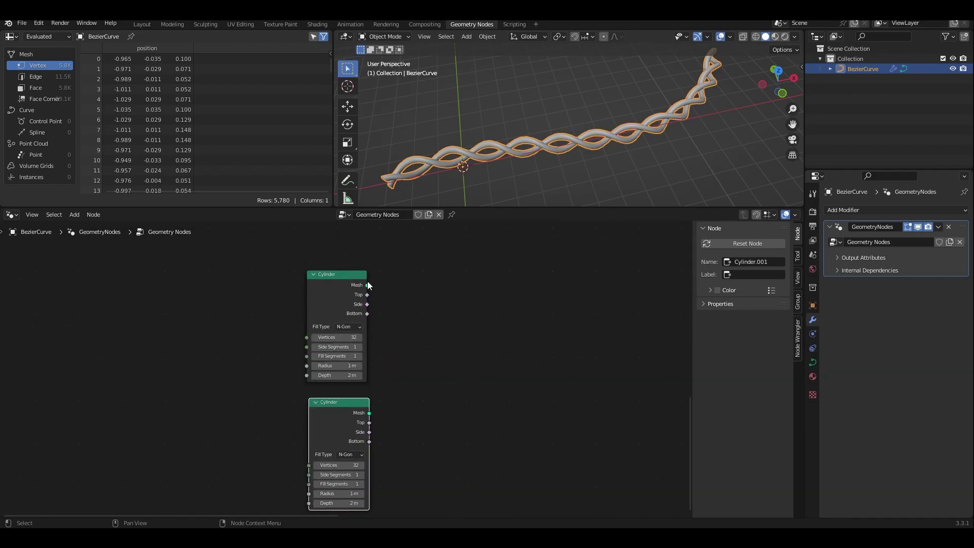
pyautogui.hotkey('shift', 'a')
pyautogui.write('s')
pyautogui.write('join')
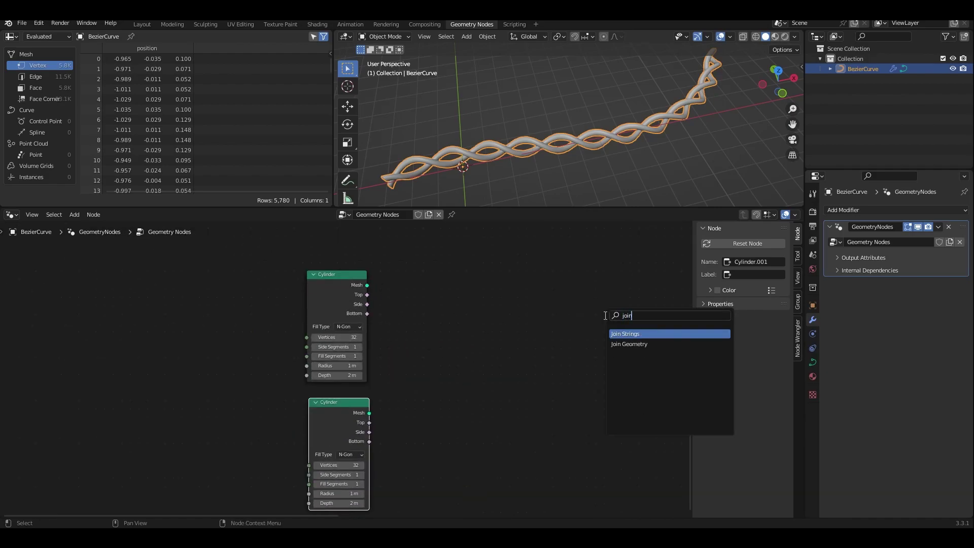
pyautogui.press('Down')
pyautogui.press('Return')
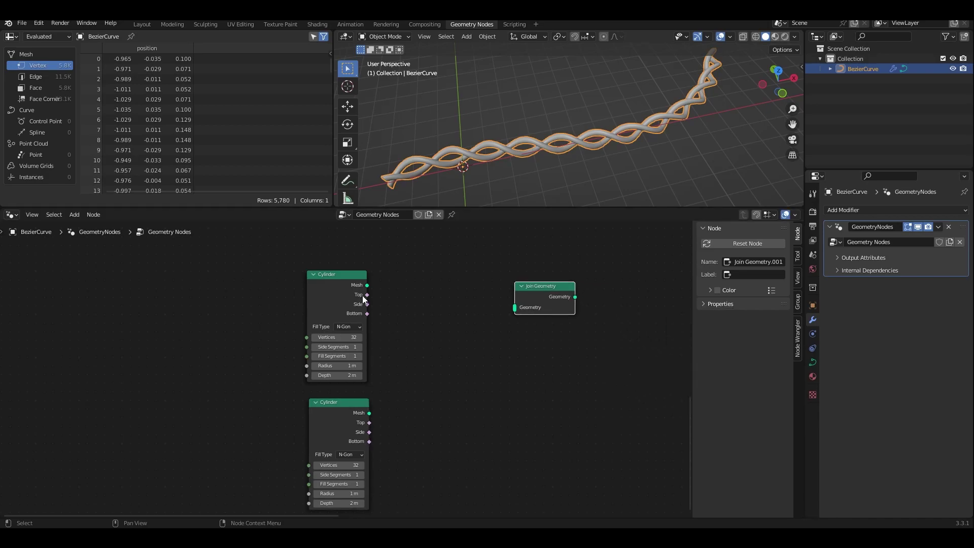
pyautogui.moveTo(367, 285); pyautogui.dragTo(515, 307)
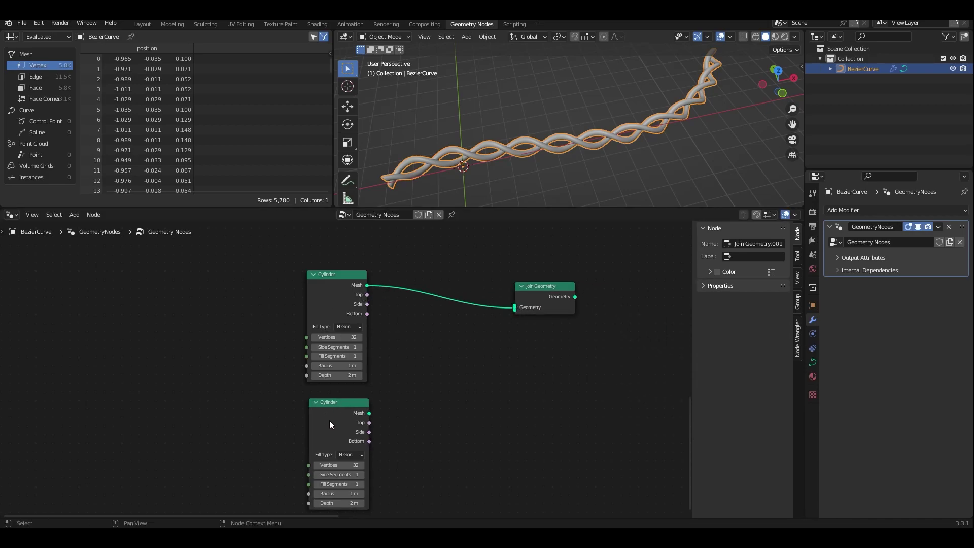
pyautogui.keyDown('alt'); pyautogui.moveTo(331, 422); pyautogui.dragTo(549, 305, button='right'); pyautogui.keyUp('alt')
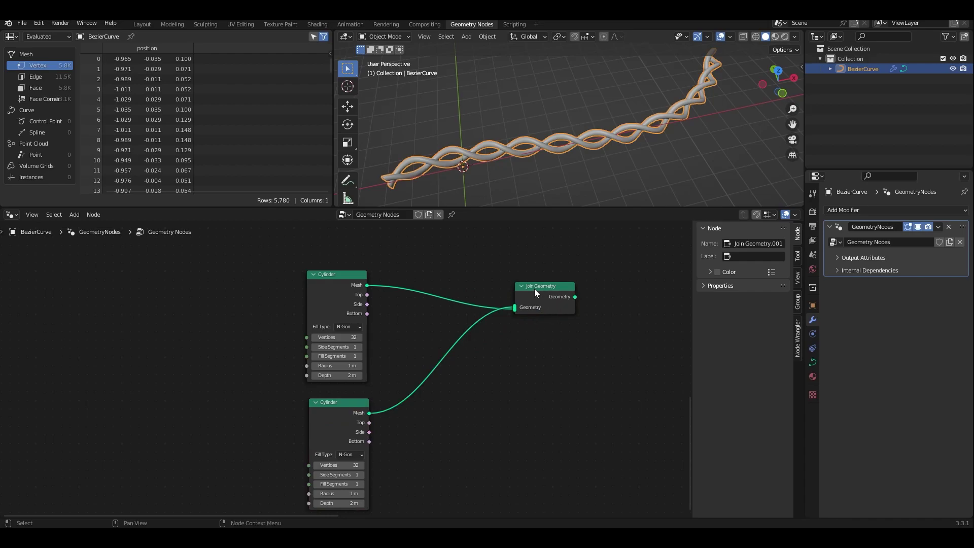
# Step: Connect the cylinders' Join Geometry to the Group Output for preview, and move it farther from the Cylinder nodes
pyautogui.keyDown('ctrl'); pyautogui.keyDown('shift'); pyautogui.click(542, 299); pyautogui.keyUp('shift'); pyautogui.keyUp('ctrl')
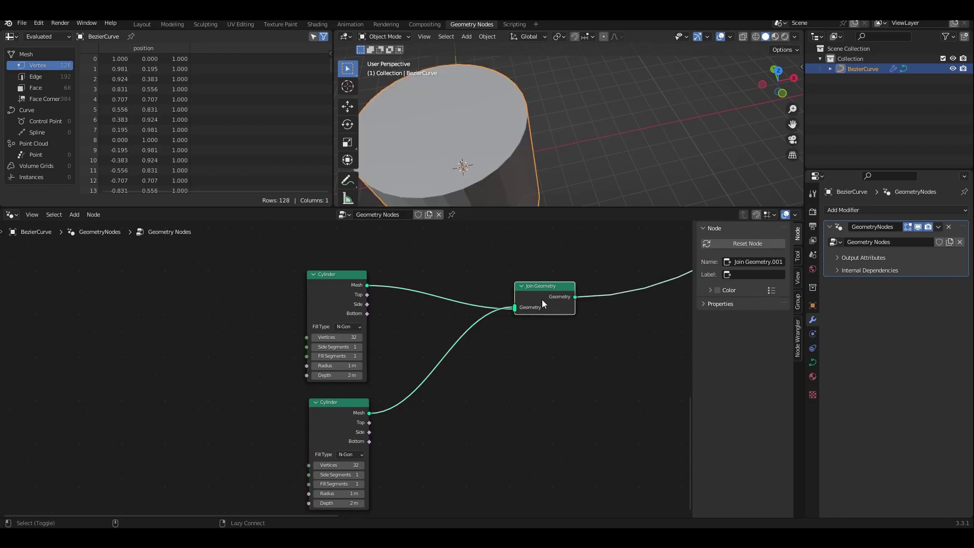
pyautogui.scroll(-2, 596, 348)
pyautogui.moveTo(596, 348); pyautogui.dragTo(275, 438, button='middle')
pyautogui.moveTo(231, 397); pyautogui.dragTo(449, 368)
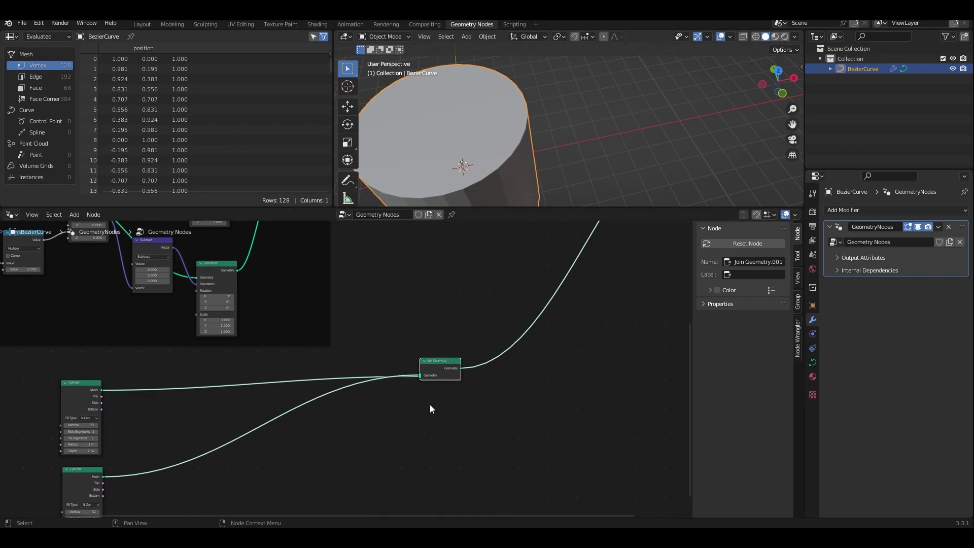
pyautogui.moveTo(438, 371); pyautogui.dragTo(387, 382)
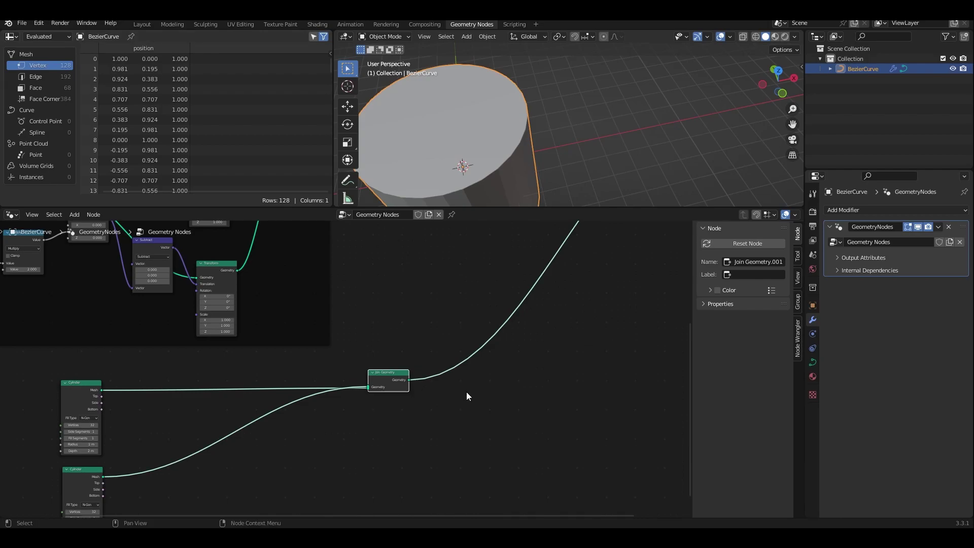
pyautogui.moveTo(520, 351); pyautogui.dragTo(296, 481, button='middle')
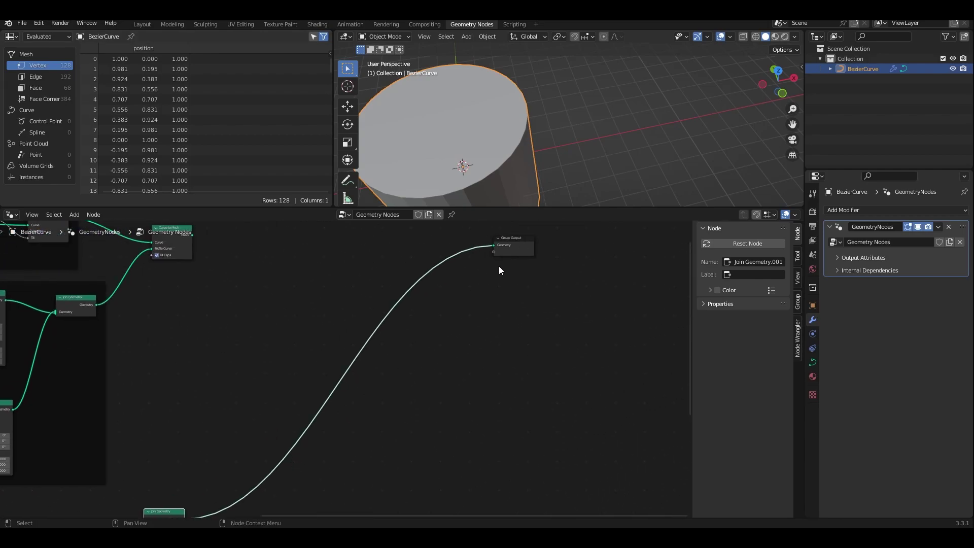
pyautogui.moveTo(509, 156); pyautogui.dragTo(563, 105, button='middle')
pyautogui.scroll(-5, 563, 106)
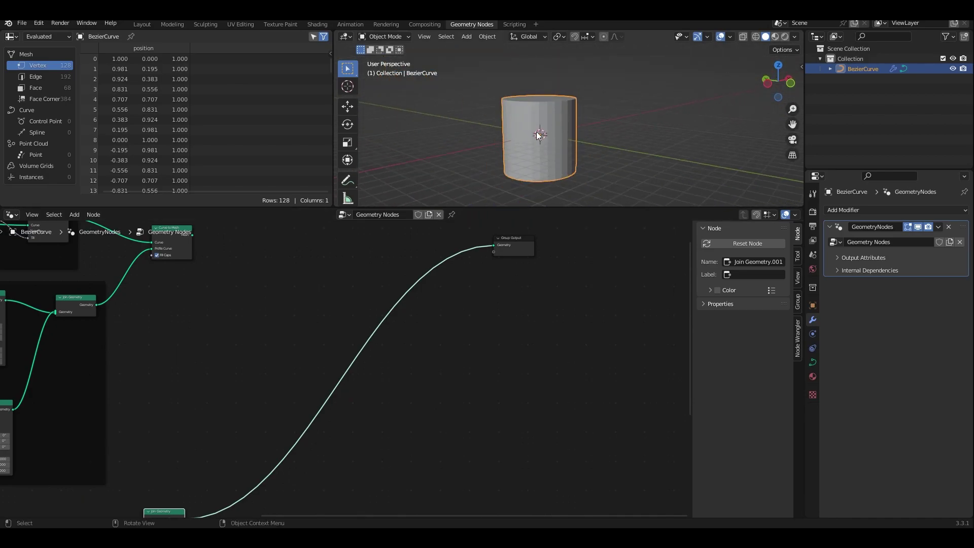
# Step: Set the depth of both Cylinder nodes to 0.1 m
pyautogui.moveTo(338, 453); pyautogui.dragTo(638, 311, button='middle')
pyautogui.scroll(6, 161, 451)
pyautogui.moveTo(161, 451); pyautogui.dragTo(355, 365, button='middle')
pyautogui.click(355, 366)
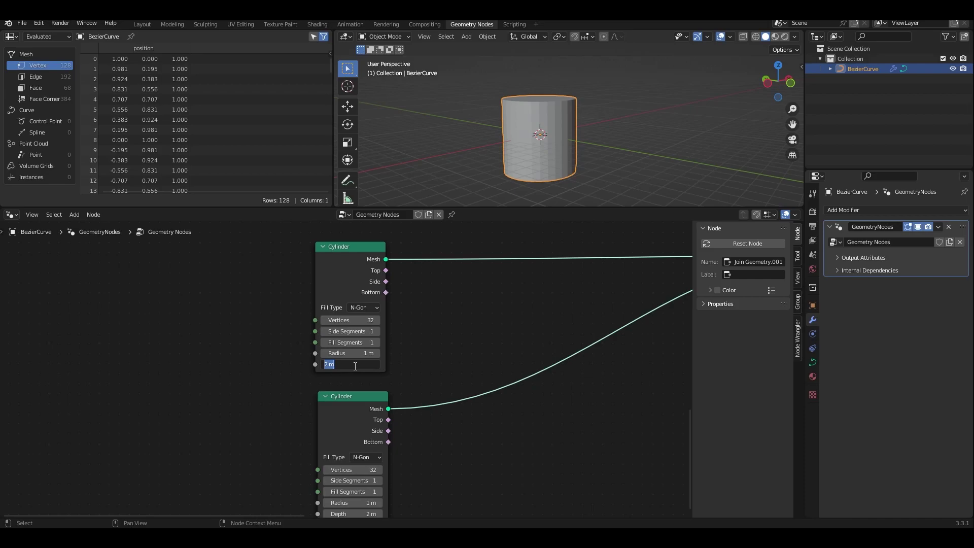
pyautogui.write('0.1')
pyautogui.scroll(-2, 474, 349)
pyautogui.click(315, 490)
pyautogui.press('Return')
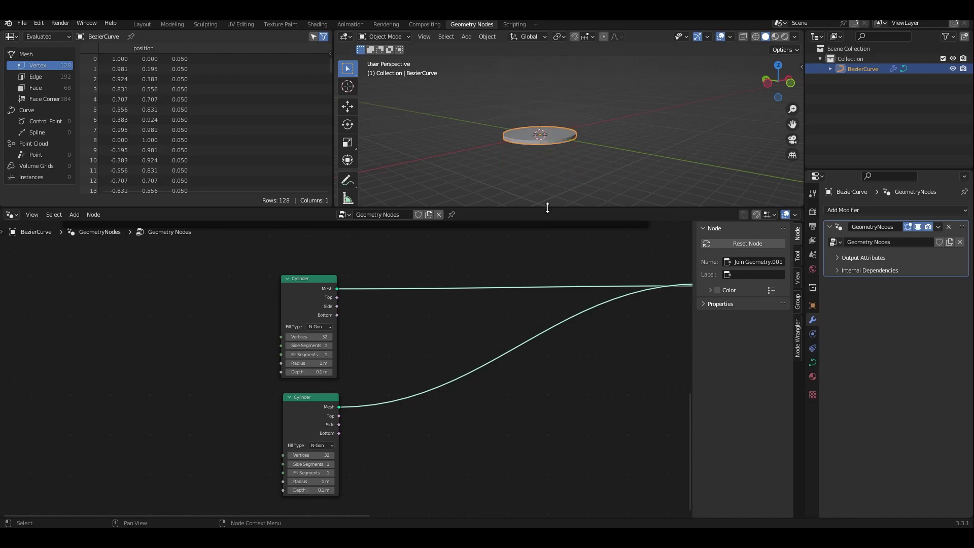
# Step: Check the wire's radius value in the Fill Circle frame and set the upper Cylinder node's radius to 0.1 m
pyautogui.scroll(2, 430, 407)
pyautogui.moveTo(378, 334); pyautogui.dragTo(486, 436, button='middle')
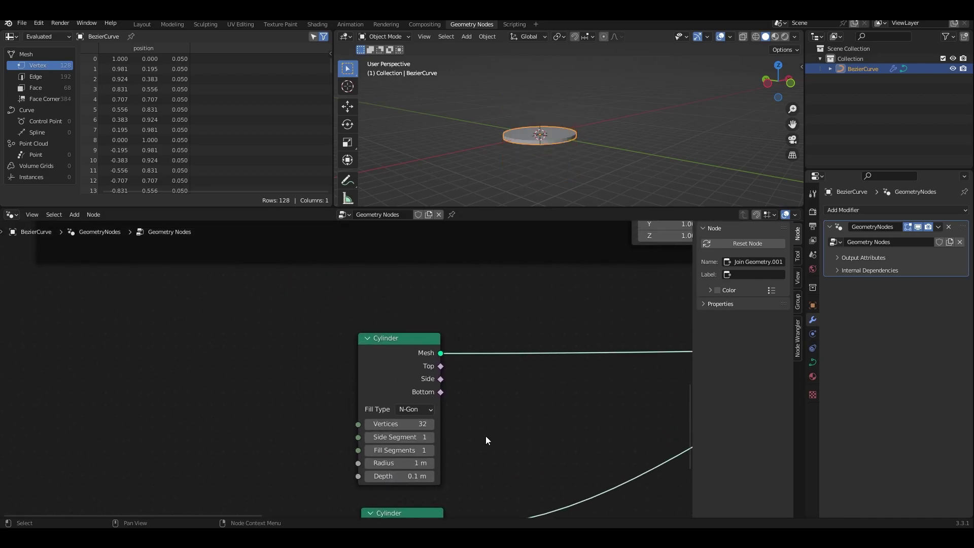
pyautogui.scroll(-2, 446, 388)
pyautogui.moveTo(273, 332); pyautogui.dragTo(308, 477, button='middle')
pyautogui.moveTo(241, 368); pyautogui.dragTo(232, 471, button='middle')
pyautogui.scroll(5, 218, 418)
pyautogui.keyDown('shift'); pyautogui.scroll(-8, 215, 455); pyautogui.keyUp('shift')
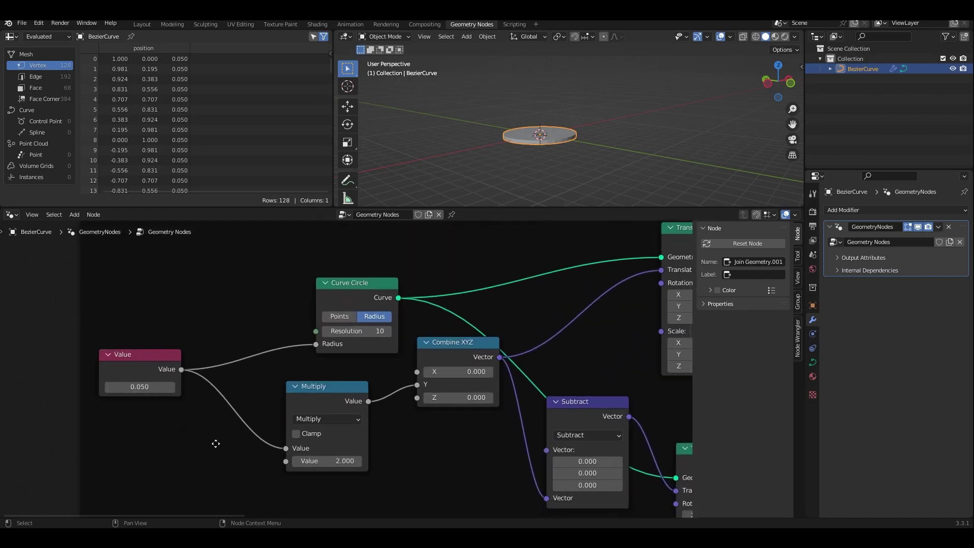
pyautogui.click(381, 480)
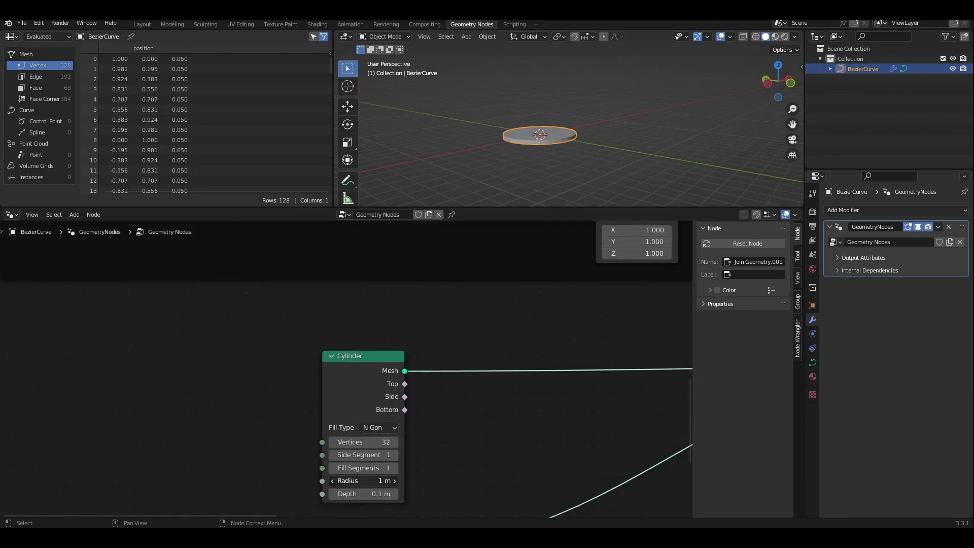
pyautogui.write('0.1')
pyautogui.press('Return')
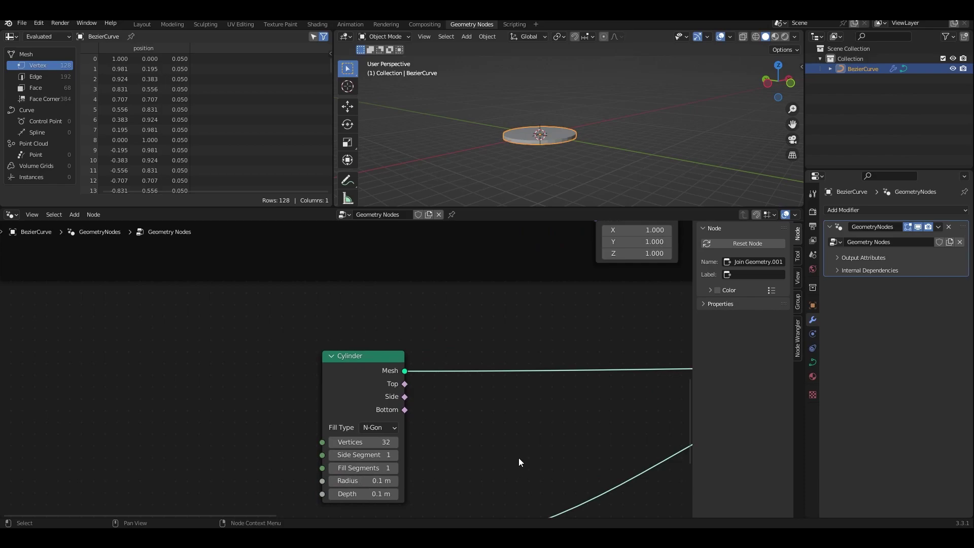
# Step: Set the lower Cylinder node's radius to 0.1 m and frame the cylinder in the viewport
pyautogui.keyDown('shift'); pyautogui.scroll(-6, 519, 458); pyautogui.keyUp('shift')
pyautogui.click(375, 468)
pyautogui.write('0.1')
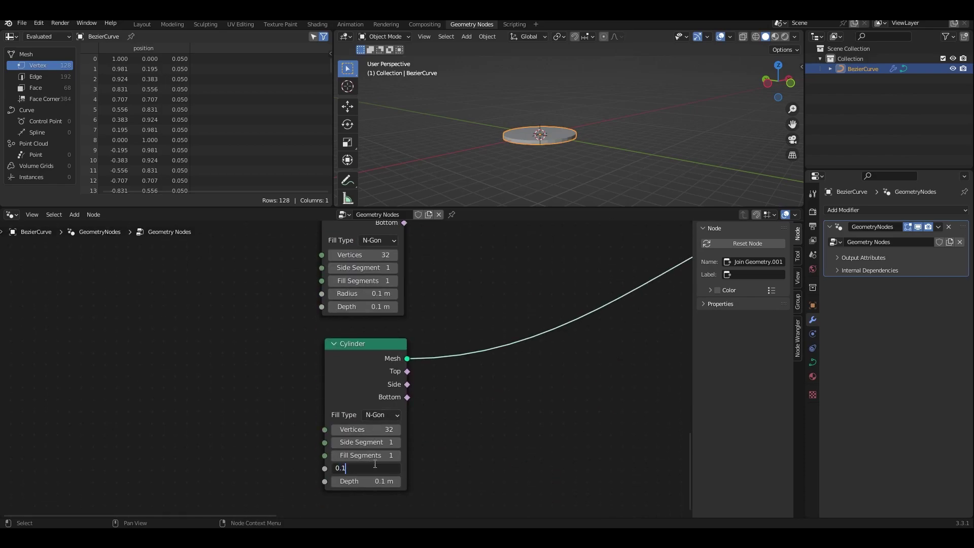
pyautogui.press('Return')
pyautogui.press('KP_Decimal')
pyautogui.moveTo(471, 357); pyautogui.dragTo(439, 364, button='middle')
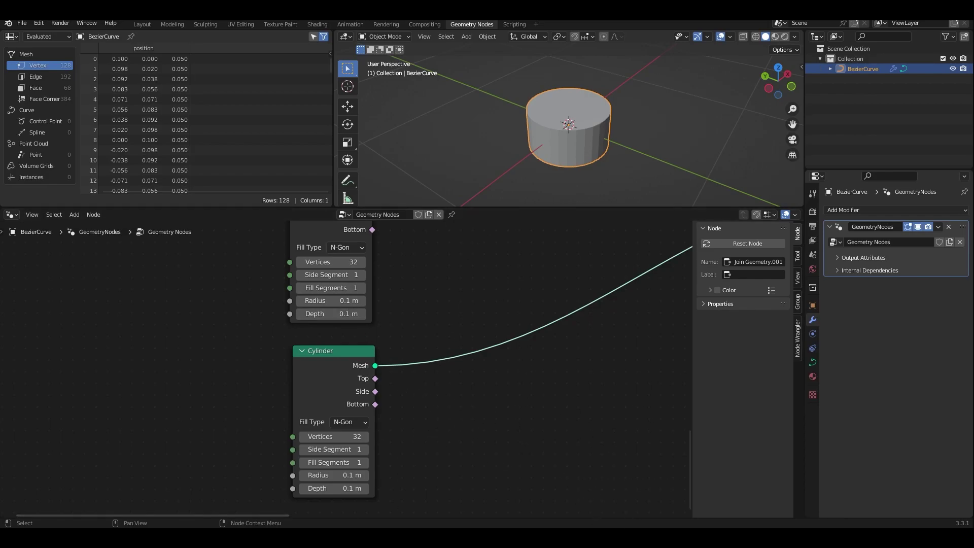
# Step: Insert a Transform node after the upper Cylinder, and a duplicate of it after the lower Cylinder, aligned underneath
pyautogui.scroll(-4, 513, 356)
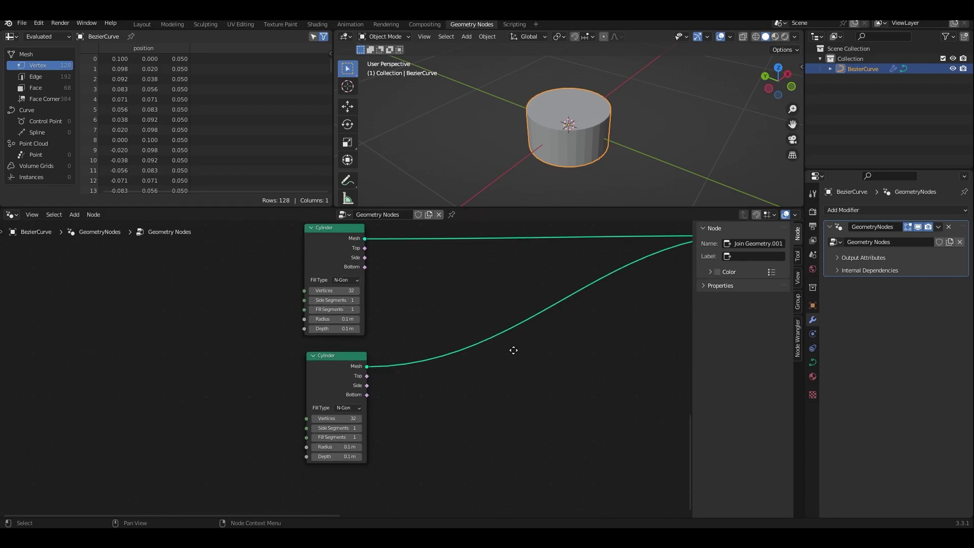
pyautogui.hotkey('shift', 'a')
pyautogui.moveTo(424, 387)
pyautogui.write('transform')
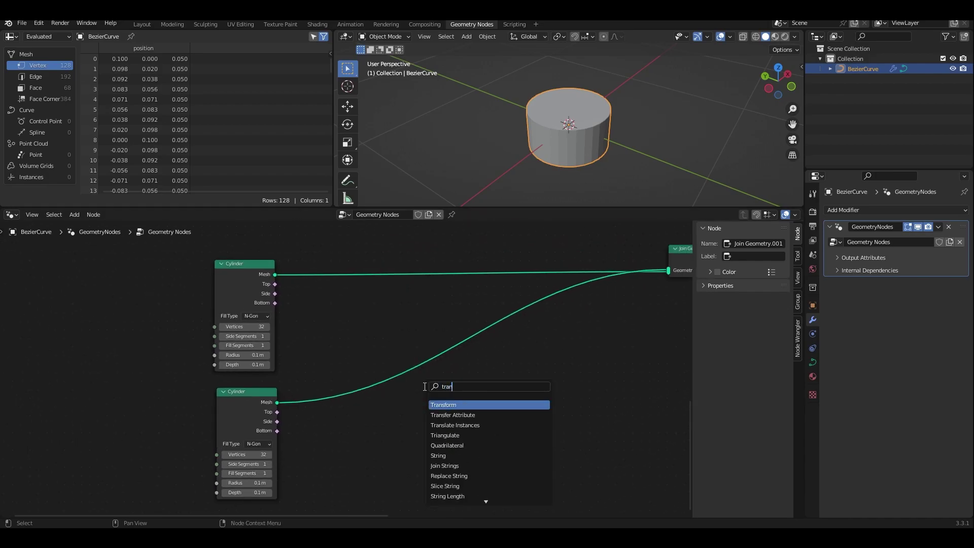
pyautogui.press('Return')
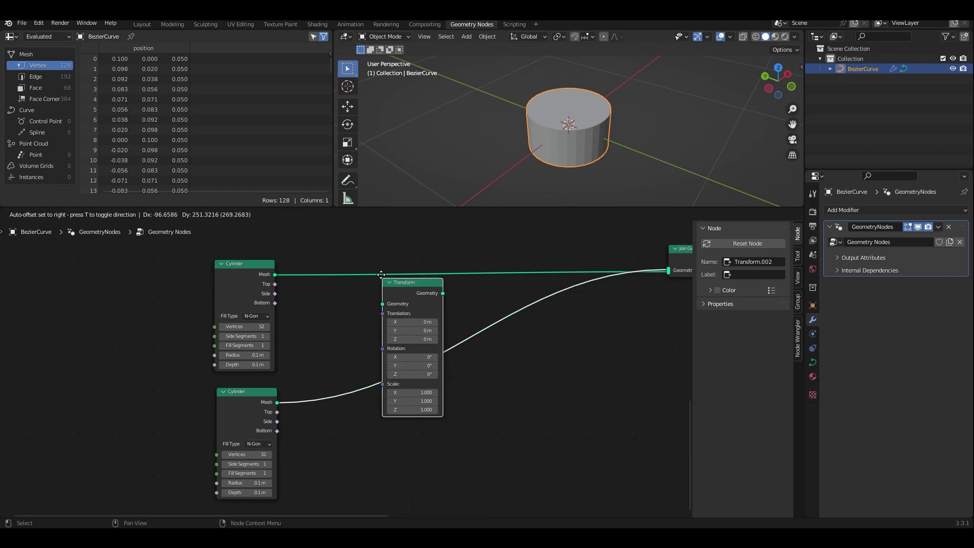
pyautogui.click(388, 276)
pyautogui.hotkey('shift', 'd')
pyautogui.click(345, 429)
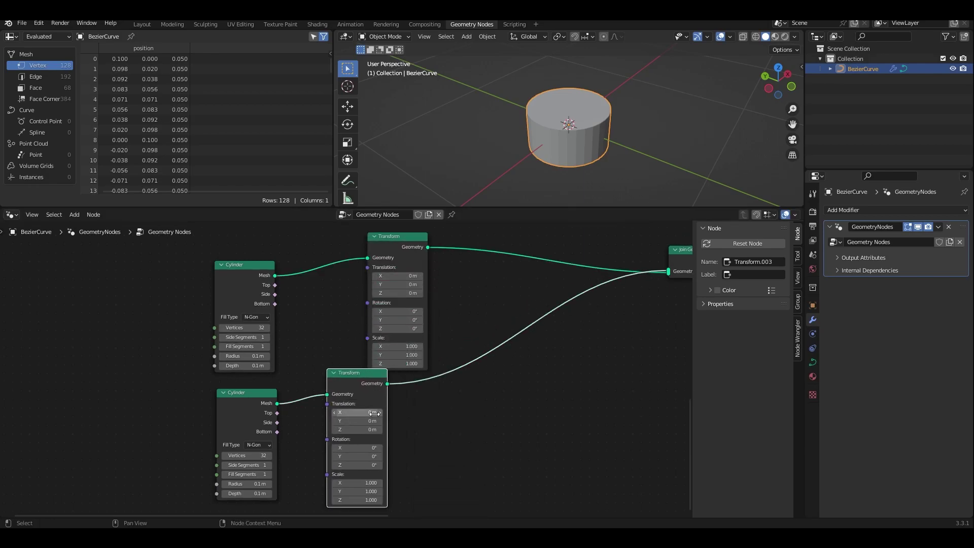
pyautogui.moveTo(350, 392); pyautogui.dragTo(392, 403)
# Step: Relink the upper Cylinder directly to Join Geometry, delete its Transform node, and reposition the lower cylinder's Transform
pyautogui.moveTo(368, 258); pyautogui.dragTo(665, 270)
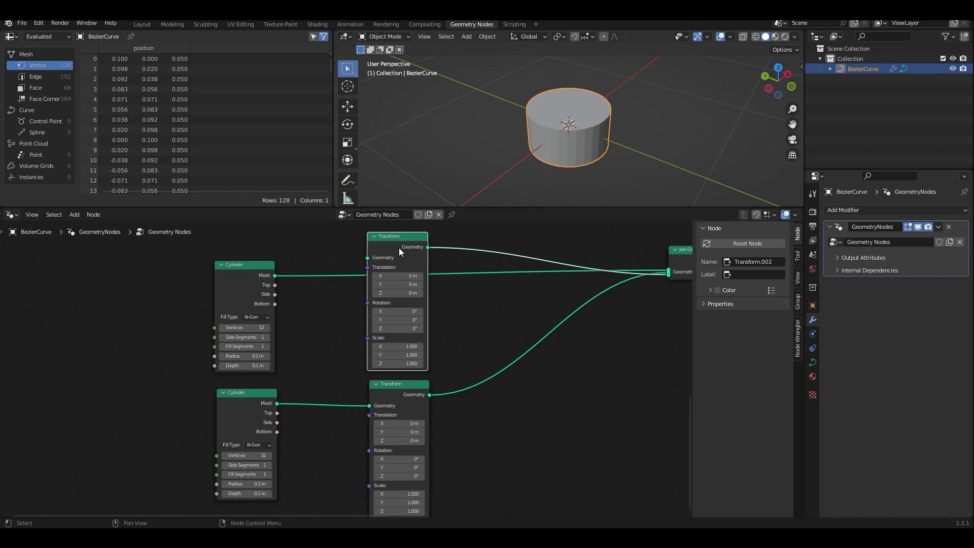
pyautogui.press('x')
pyautogui.moveTo(472, 365); pyautogui.dragTo(496, 302, button='middle')
pyautogui.moveTo(430, 324); pyautogui.dragTo(484, 297)
# Step: Set the lower cylinder's Transform Z translation to 0.01 m
pyautogui.scroll(1, 523, 369)
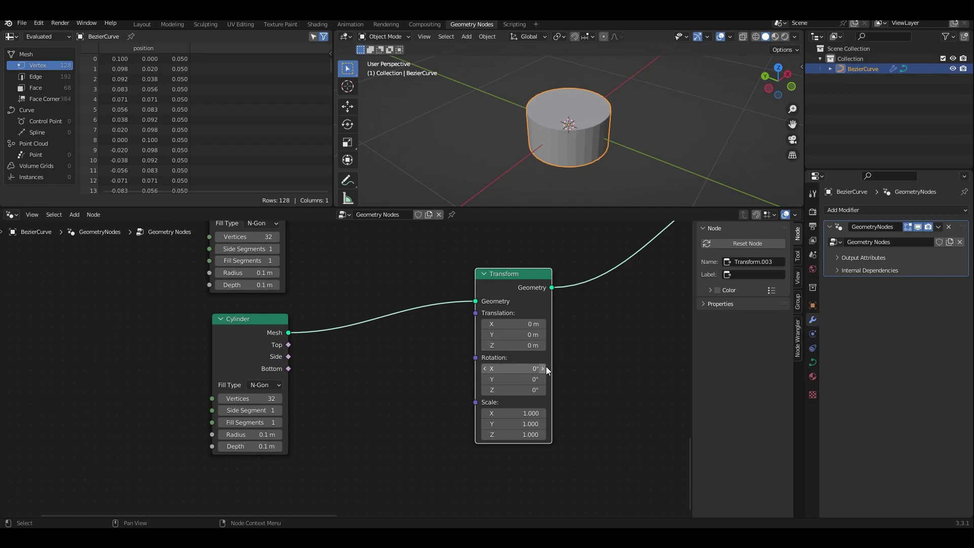
pyautogui.moveTo(526, 347); pyautogui.dragTo(510, 347)
pyautogui.click(528, 348)
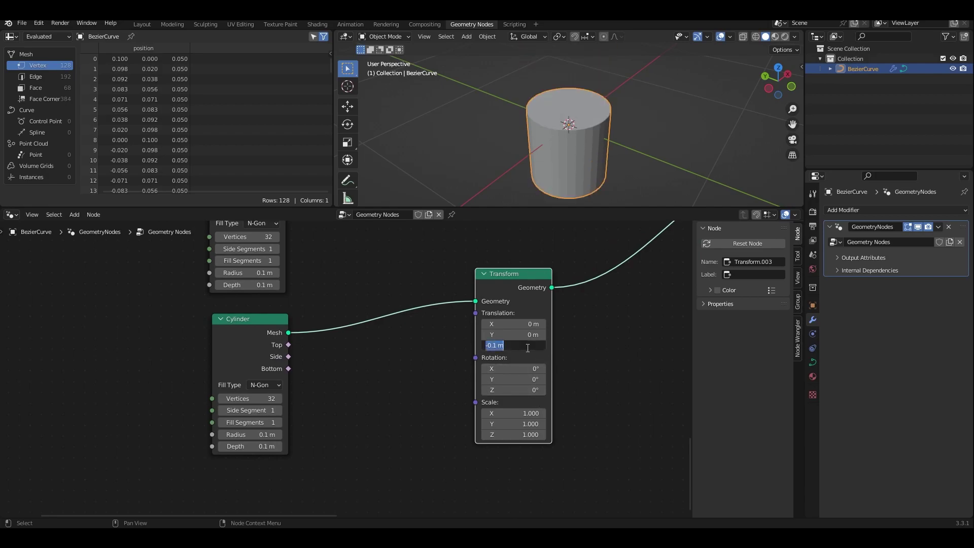
pyautogui.write('0.001')
pyautogui.press('Return')
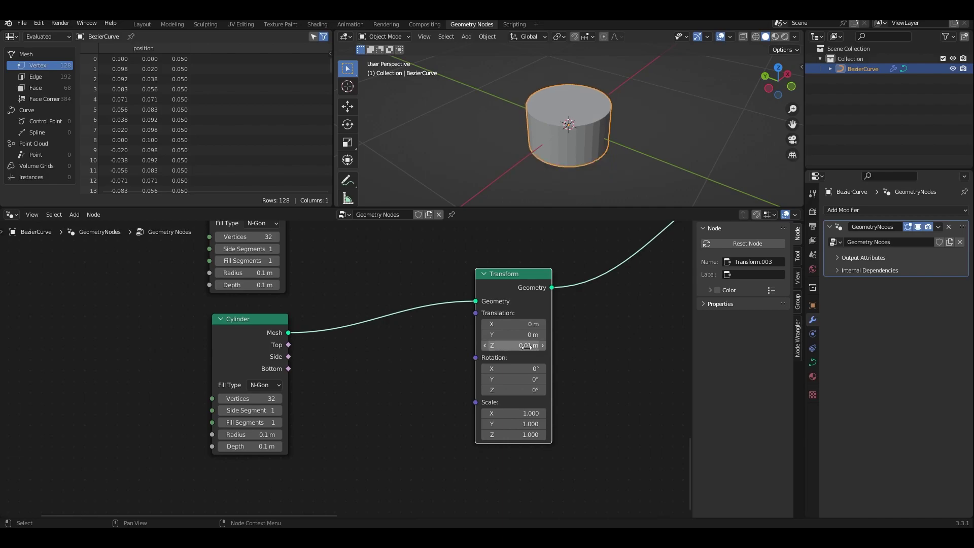
# Step: Set the lower Cylinder node's depth to 0.05 m after trying 0.5 m
pyautogui.doubleClick(254, 446)
pyautogui.write('0.5')
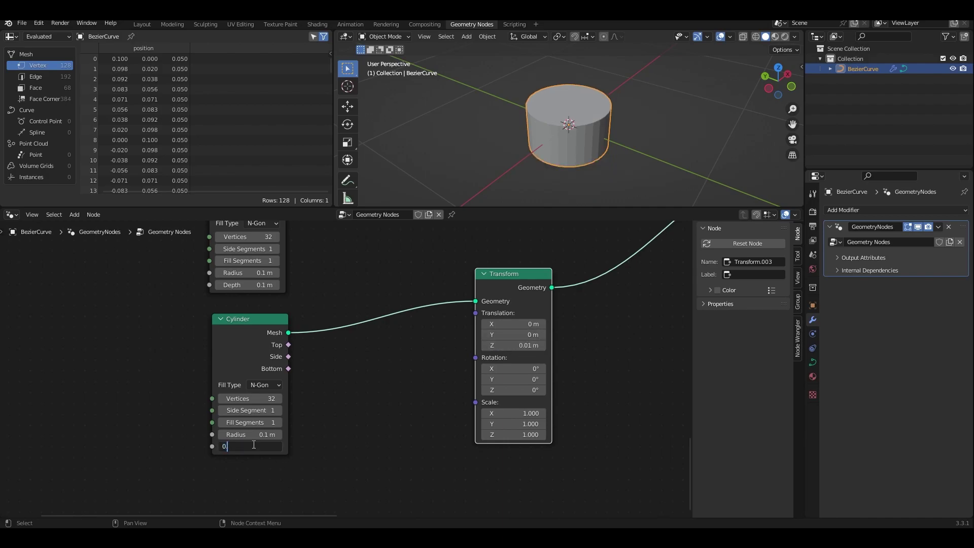
pyautogui.press('Return')
pyautogui.doubleClick(253, 447)
pyautogui.write('0.05')
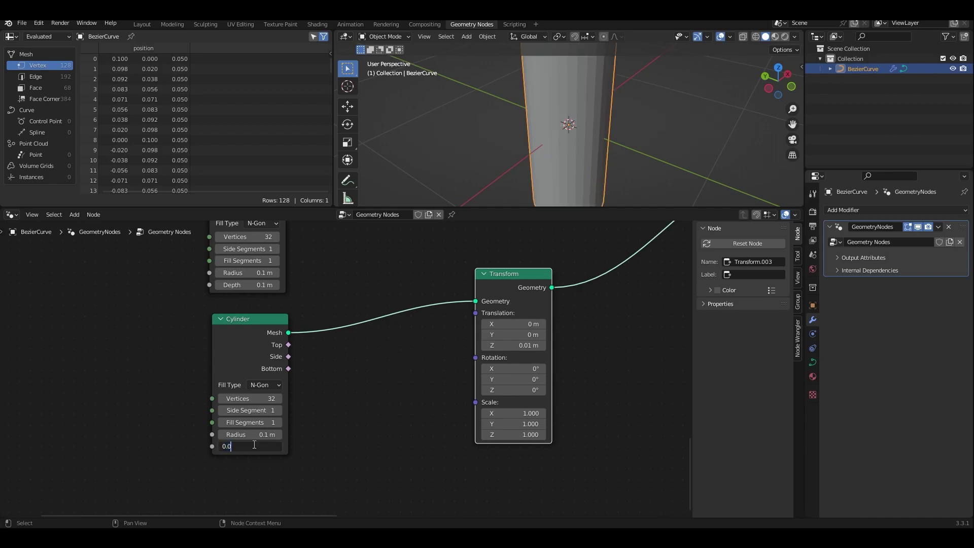
pyautogui.press('Return')
# Step: Try Z translations of 0.05 m and 0.1 m on the lower cylinder's Transform node
pyautogui.doubleClick(516, 345)
pyautogui.write('0.0')
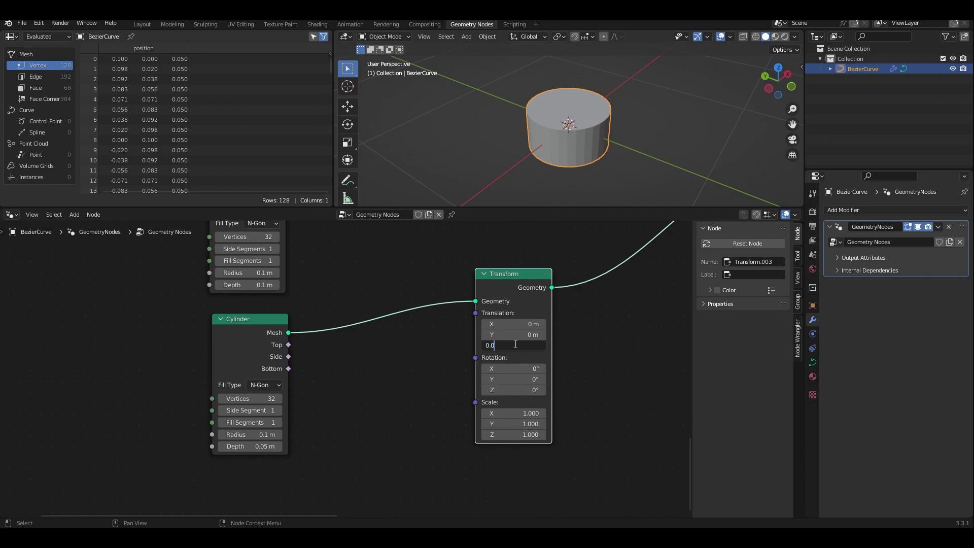
pyautogui.write('5')
pyautogui.press('Return')
pyautogui.doubleClick(514, 345)
pyautogui.write('0.')
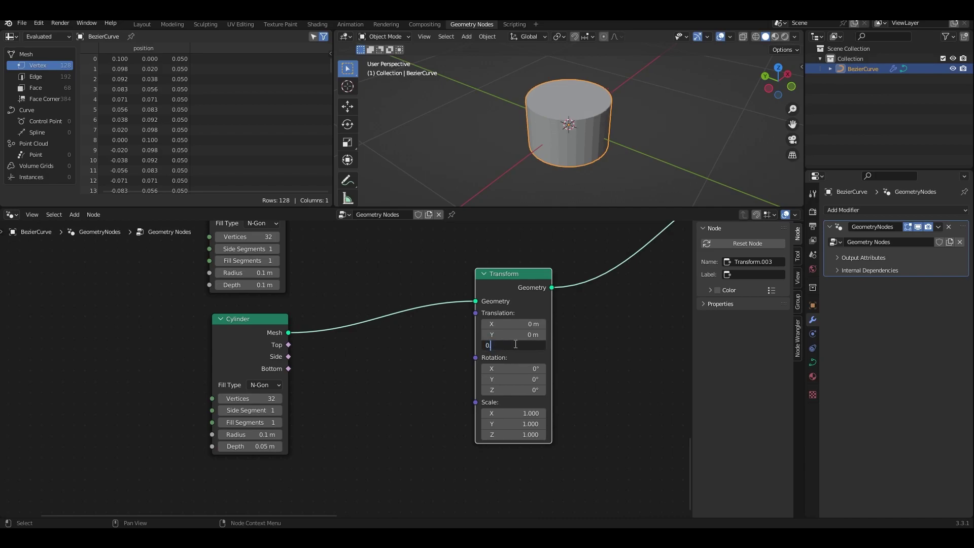
pyautogui.write('1')
pyautogui.press('Return')
# Step: Flip the lower cylinder's Transform Z translation to -0.1 m and view both cylinders from the side
pyautogui.moveTo(610, 135); pyautogui.dragTo(602, 123, button='middle')
pyautogui.doubleClick(510, 344)
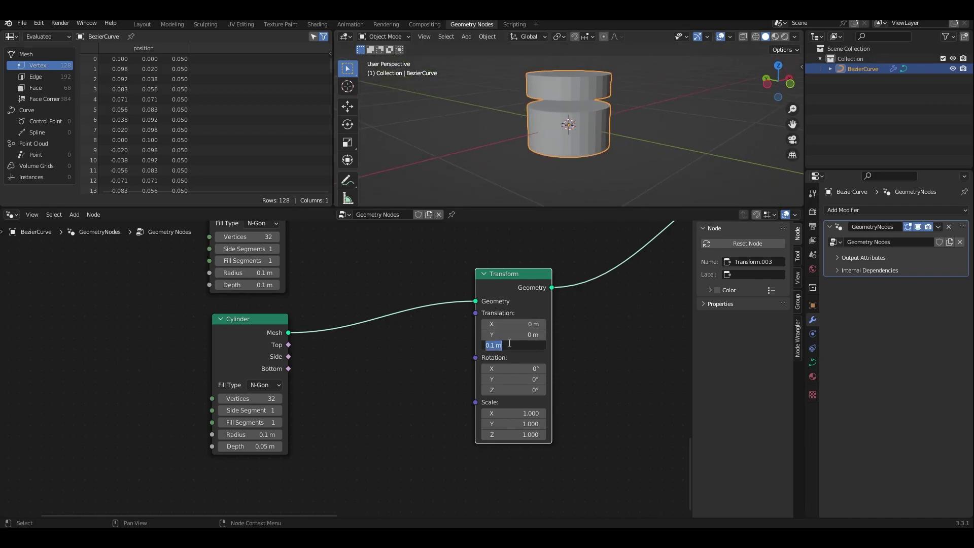
pyautogui.press('Home')
pyautogui.write('-')
pyautogui.press('Return')
pyautogui.moveTo(622, 129); pyautogui.dragTo(581, 120, button='middle')
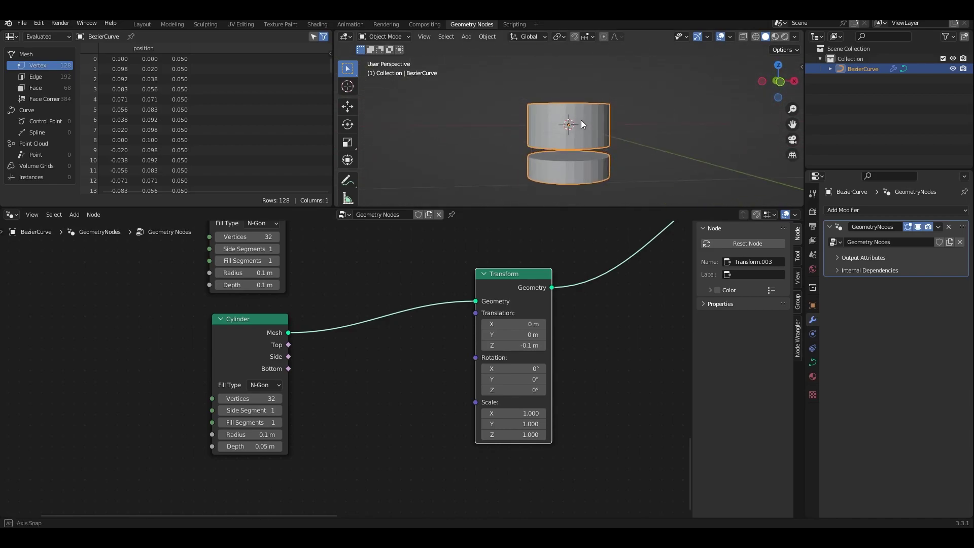
# Step: Set the upper Cylinder node's depth to 0.08 m
pyautogui.moveTo(367, 293); pyautogui.dragTo(384, 342, button='middle')
pyautogui.click(268, 335)
pyautogui.write('0.08')
pyautogui.press('Return')
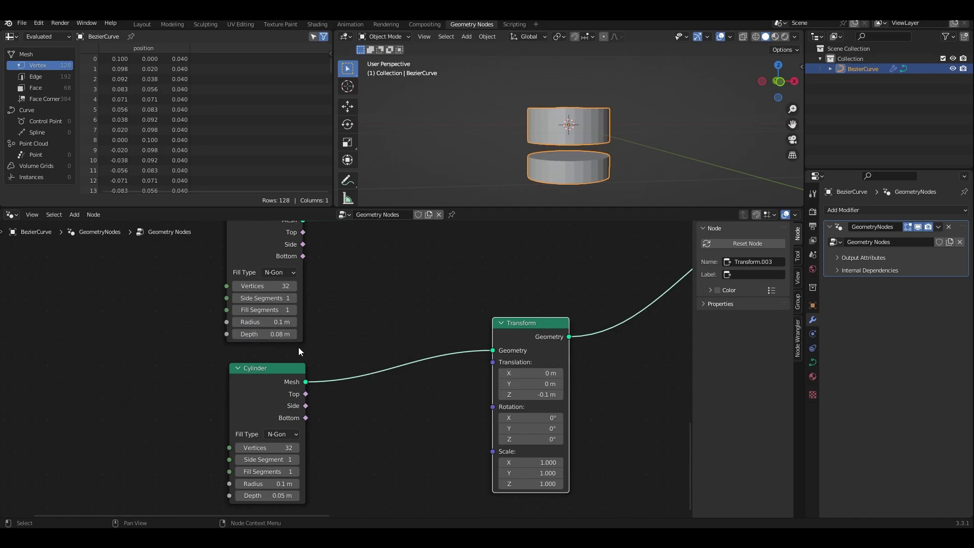
# Step: Set the lower cylinder's Transform Z translation to -0.08 m and inspect the joint between both cylinders
pyautogui.click(528, 394)
pyautogui.click(527, 394)
pyautogui.press('BackSpace')
pyautogui.write('08')
pyautogui.press('Return')
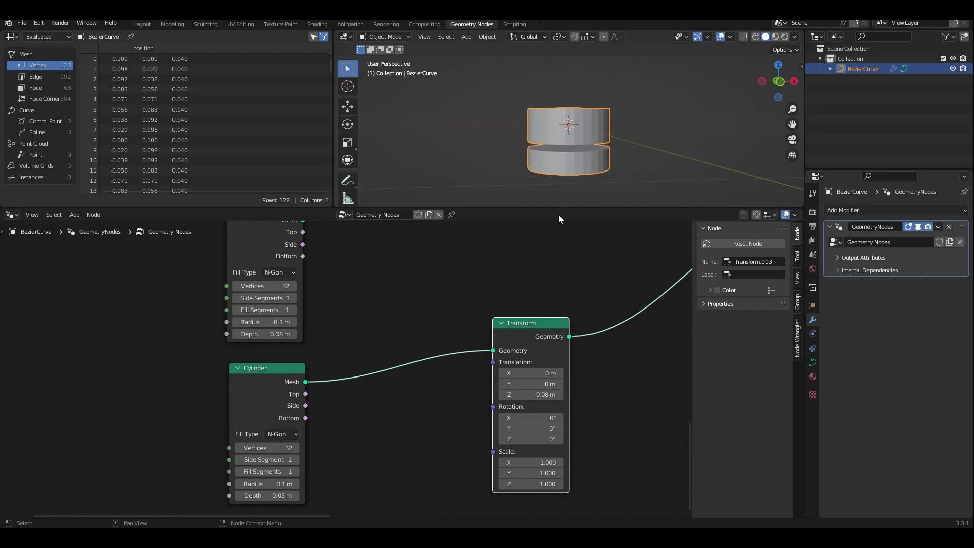
pyautogui.moveTo(594, 182); pyautogui.dragTo(531, 180, button='middle')
# Step: Trace the node tree from the cylinders back to the Fill Circle frame and select its Value node
pyautogui.scroll(-4, 393, 387)
pyautogui.moveTo(387, 345); pyautogui.dragTo(565, 299, button='middle')
pyautogui.scroll(6, 545, 396)
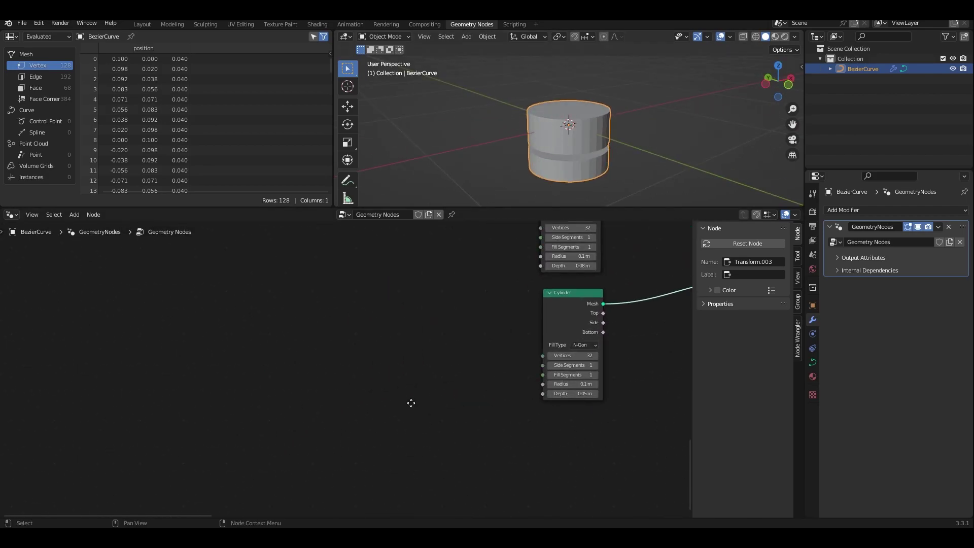
pyautogui.moveTo(412, 403); pyautogui.dragTo(273, 452, button='middle')
pyautogui.scroll(-3, 287, 365)
pyautogui.moveTo(304, 382); pyautogui.dragTo(335, 460, button='middle')
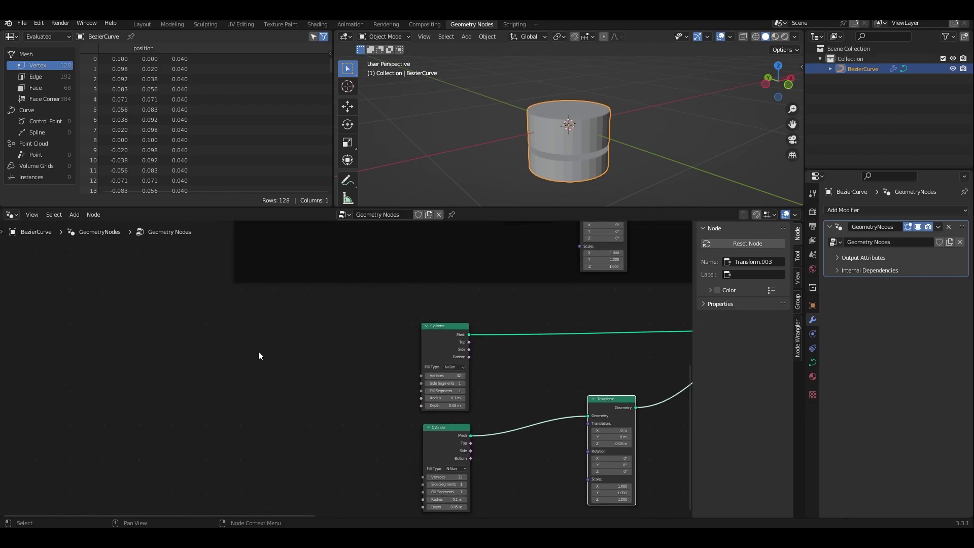
pyautogui.scroll(-6, 260, 352)
pyautogui.moveTo(276, 352); pyautogui.dragTo(223, 399, button='middle')
pyautogui.click(242, 281)
pyautogui.moveTo(257, 279)
pyautogui.mouseDown()
pyautogui.moveTo(231, 282)
pyautogui.moveTo(263, 282)
pyautogui.mouseUp()
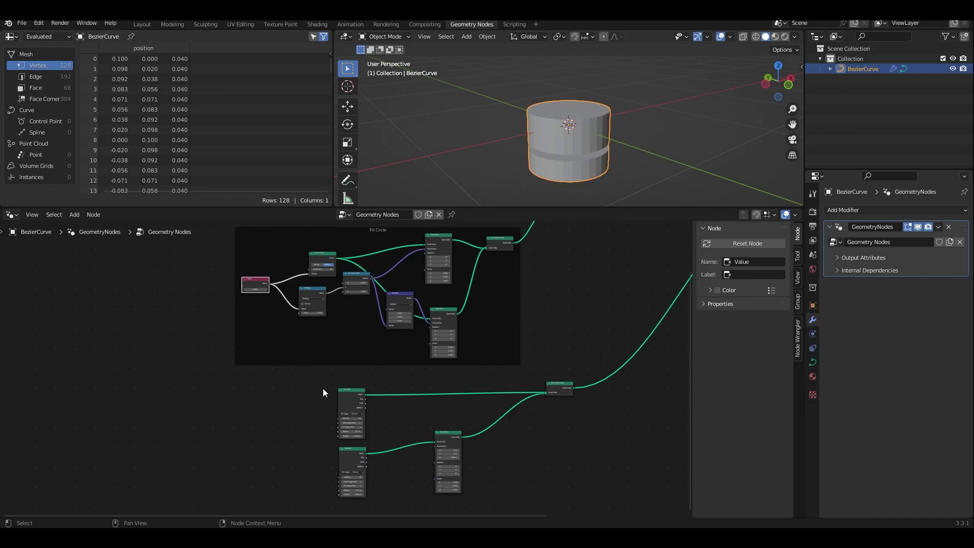
# Step: Add a Math node before the upper Cylinder and move the Fill Circle frame's Value node farther away from its linked nodes
pyautogui.moveTo(333, 400); pyautogui.dragTo(460, 384, button='middle')
pyautogui.scroll(4, 462, 388)
pyautogui.hotkey('shift', 'a')
pyautogui.write('smath')
pyautogui.press('Return')
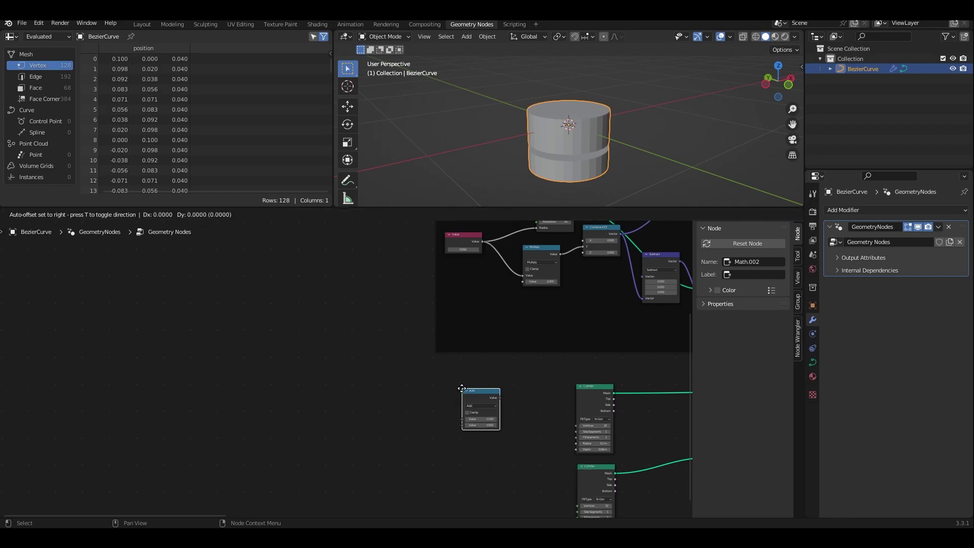
pyautogui.click(466, 408)
pyautogui.moveTo(456, 240); pyautogui.dragTo(385, 251)
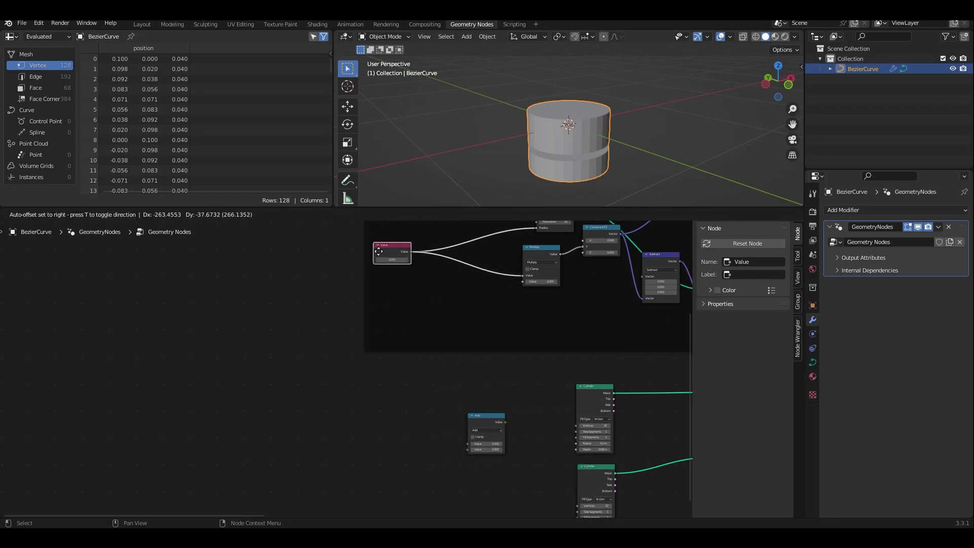
pyautogui.scroll(2, 480, 405)
pyautogui.moveTo(497, 379); pyautogui.dragTo(326, 404, button='middle')
pyautogui.scroll(-2, 325, 400)
pyautogui.moveTo(361, 447); pyautogui.dragTo(332, 408)
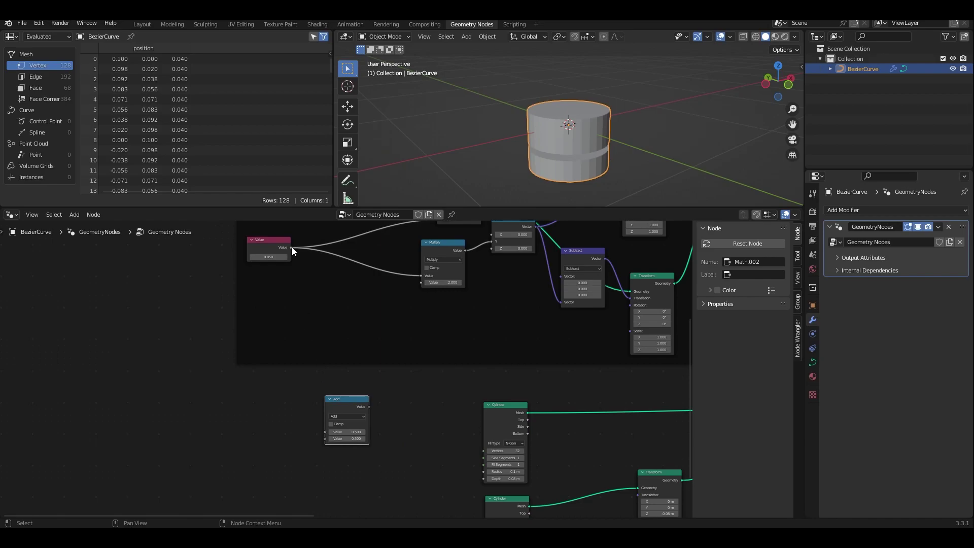
# Step: Link the Value node into the new Math node and set it to Multiply by 7
pyautogui.moveTo(270, 248)
pyautogui.keyDown('alt'); pyautogui.mouseDown(button='right')
pyautogui.moveTo(306, 380)
pyautogui.moveTo(336, 412)
pyautogui.mouseUp(button='right'); pyautogui.keyUp('alt')
pyautogui.scroll(4, 447, 433)
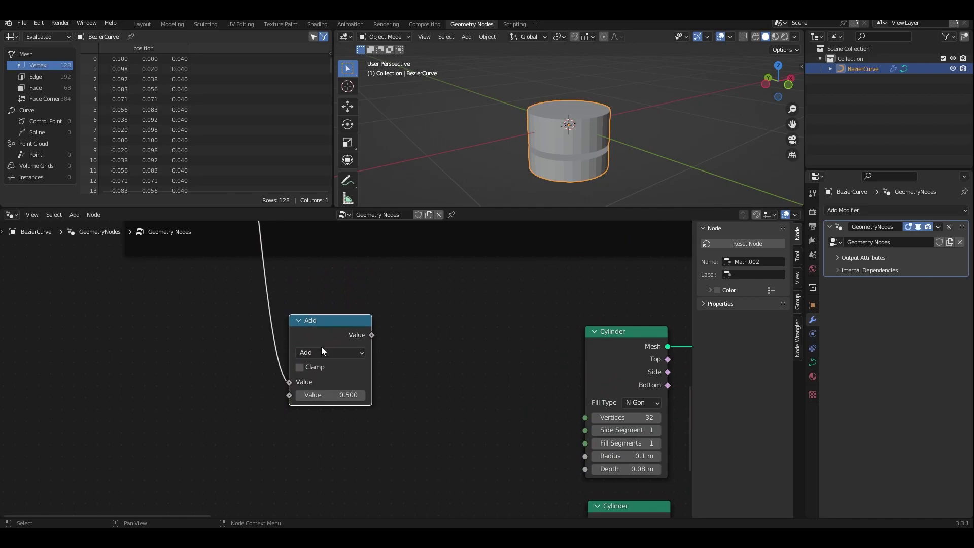
pyautogui.click(338, 353)
pyautogui.click(340, 230)
pyautogui.doubleClick(331, 395)
pyautogui.write('7')
pyautogui.press('Return')
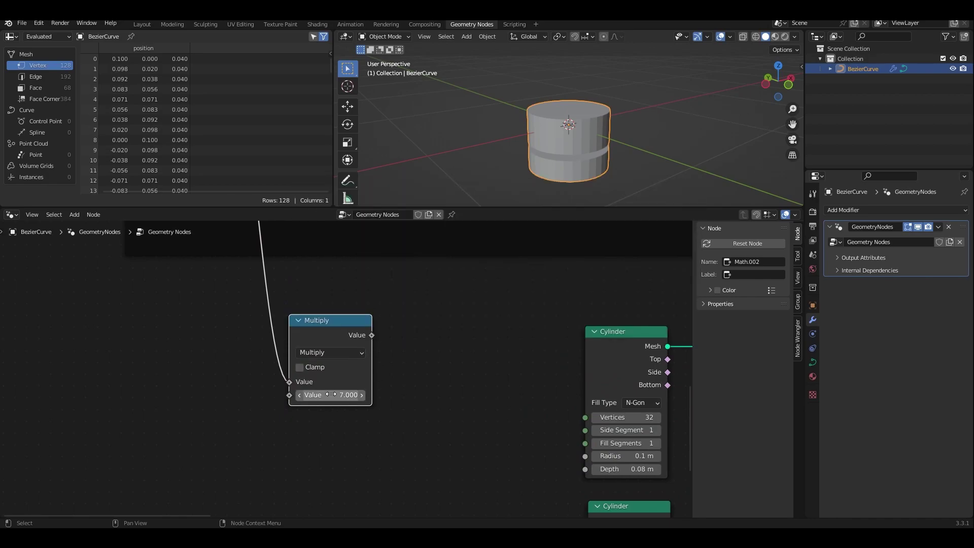
# Step: Link the Multiply output to the upper Cylinder's Radius and try a factor of 0.4
pyautogui.moveTo(371, 336); pyautogui.dragTo(583, 456)
pyautogui.scroll(-3, 523, 436)
pyautogui.moveTo(468, 453); pyautogui.dragTo(465, 406, button='middle')
pyautogui.doubleClick(329, 345)
pyautogui.write('0.4')
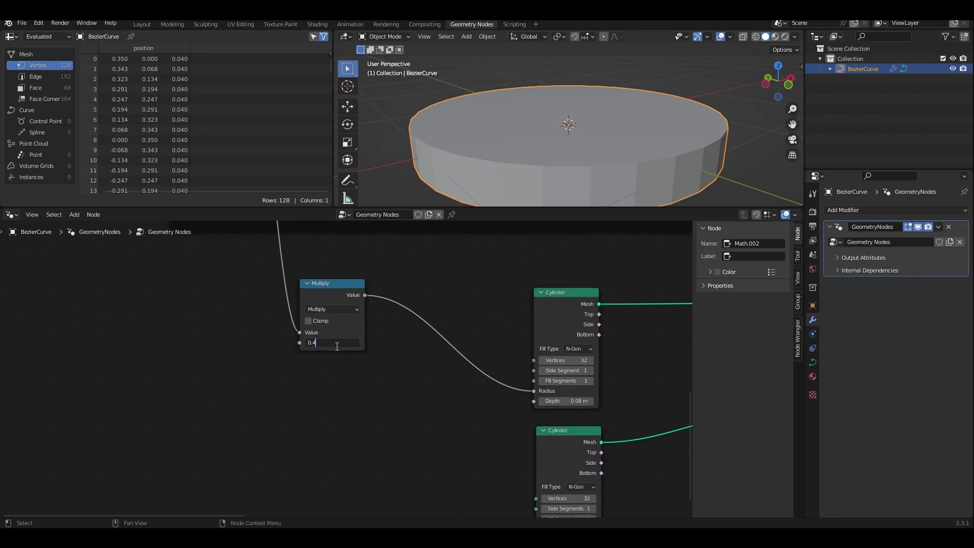
pyautogui.press('Return')
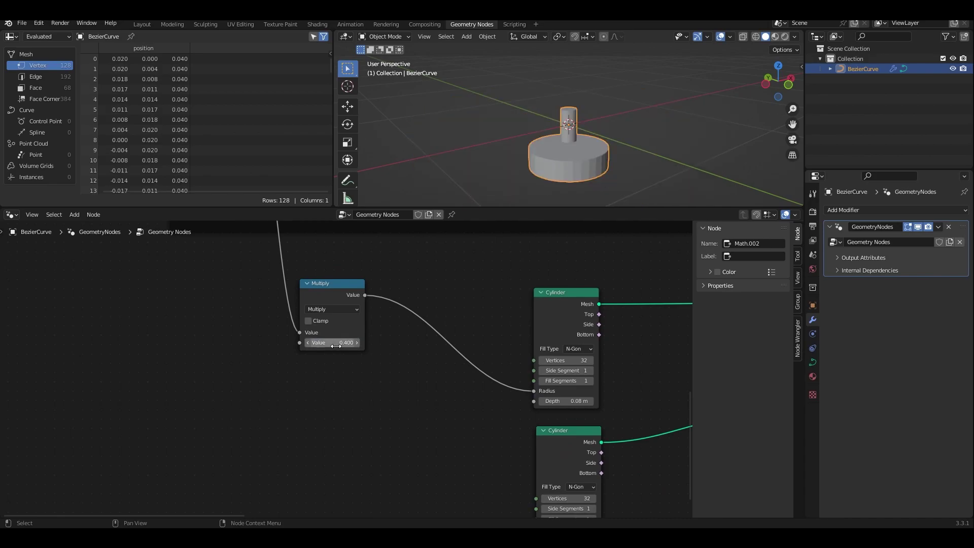
# Step: Try a Multiply factor of 1, and settle on a factor of 2 for the cylinder radius
pyautogui.click(336, 343)
pyautogui.write('1')
pyautogui.press('Return')
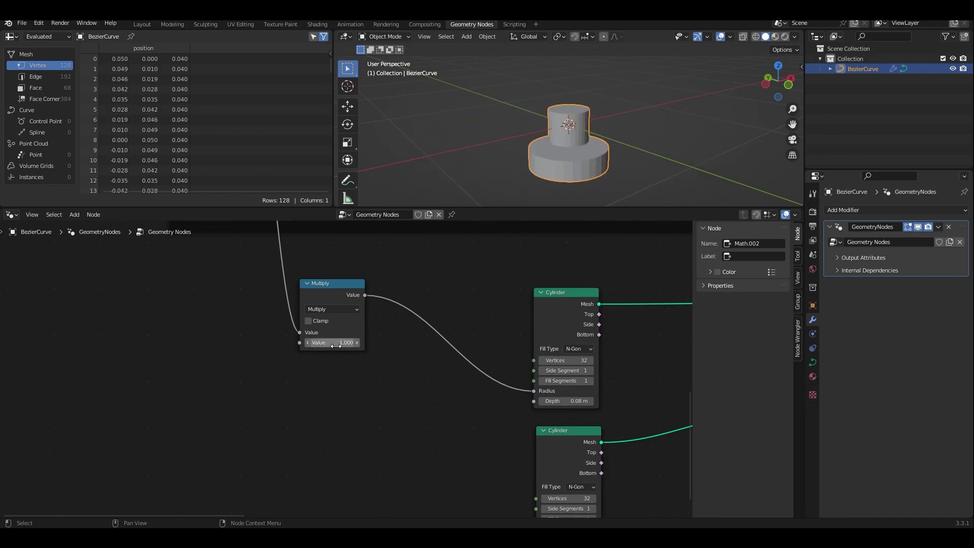
pyautogui.click(336, 343)
pyautogui.write('2')
pyautogui.press('Return')
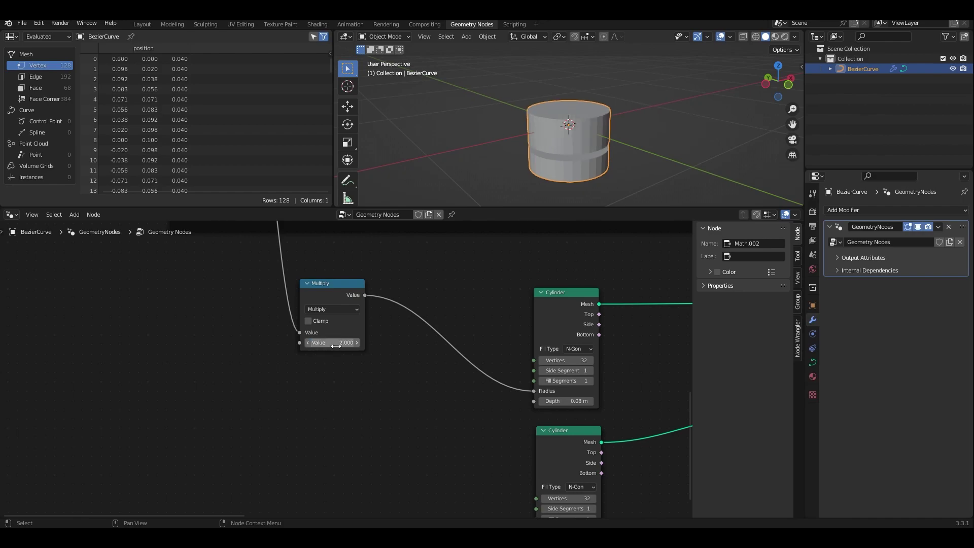
# Step: Link the same Multiply output to the lower Cylinder's Radius
pyautogui.scroll(3, 355, 428)
pyautogui.moveTo(401, 423); pyautogui.dragTo(272, 354, button='middle')
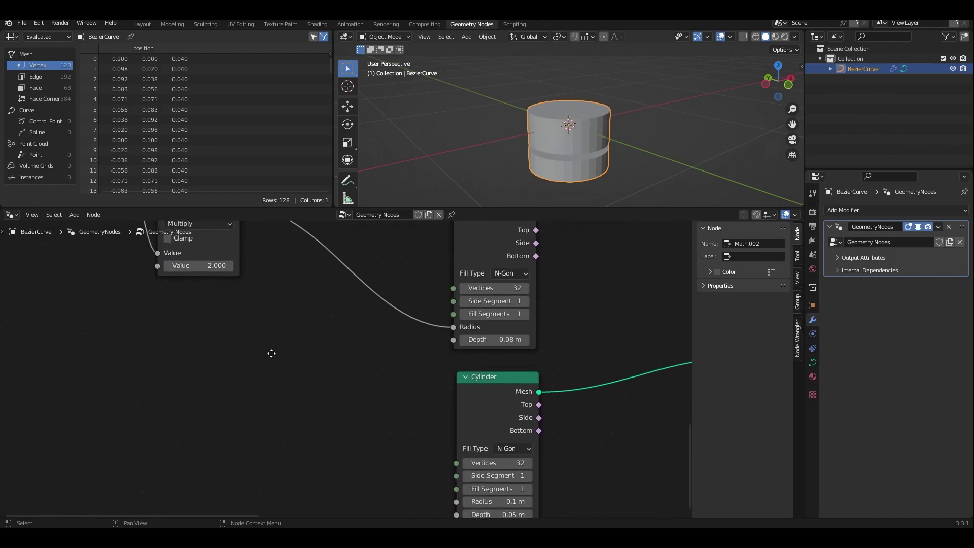
pyautogui.scroll(-3, 276, 330)
pyautogui.moveTo(261, 240); pyautogui.dragTo(433, 474)
# Step: Duplicate the Multiply node below the original, with the original's output feeding the copy's first value
pyautogui.moveTo(218, 237); pyautogui.dragTo(233, 426)
pyautogui.hotkey('shift', 'd')
pyautogui.click(254, 387)
pyautogui.moveTo(267, 385); pyautogui.dragTo(281, 365)
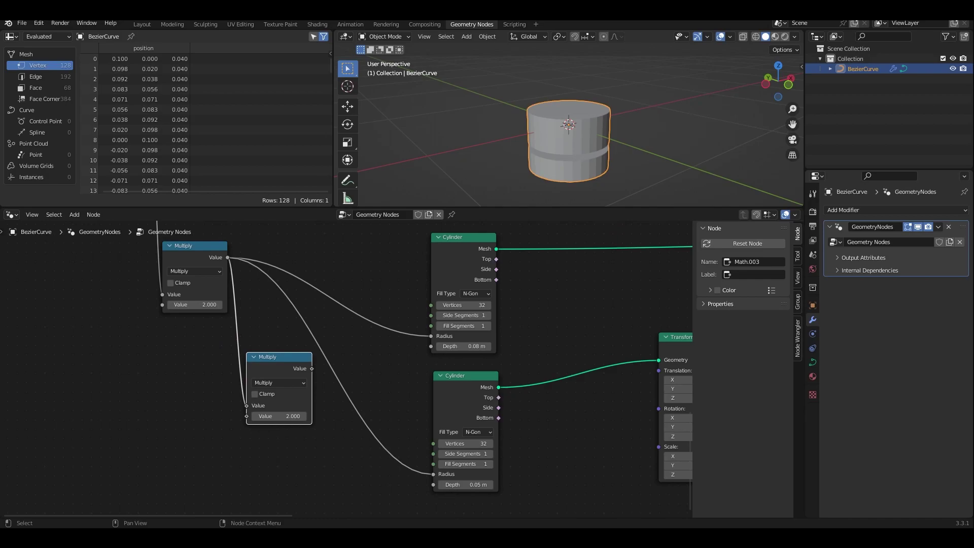
# Step: Set the second Multiply node's factor to 0.4 and link its output to the upper Cylinder's Depth
pyautogui.click(277, 417)
pyautogui.write('0.4')
pyautogui.press('Return')
pyautogui.moveTo(312, 368); pyautogui.dragTo(431, 346)
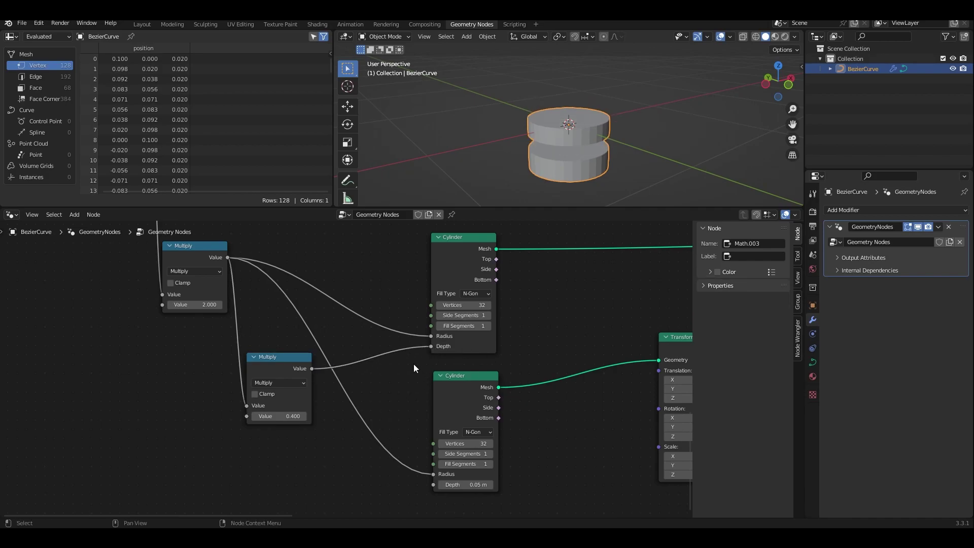
# Step: Rearrange the lower Cylinder and 0.4 Multiply nodes, and add a duplicate Multiply fed by the 0.4 Multiply's output
pyautogui.moveTo(457, 405); pyautogui.dragTo(483, 395)
pyautogui.moveTo(264, 369); pyautogui.dragTo(193, 347)
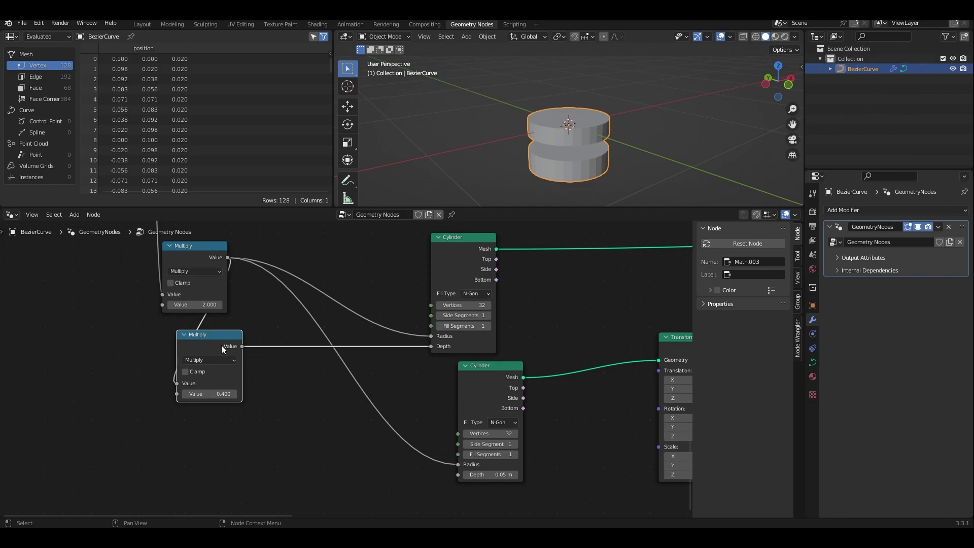
pyautogui.hotkey('shift', 'd')
pyautogui.click(296, 400)
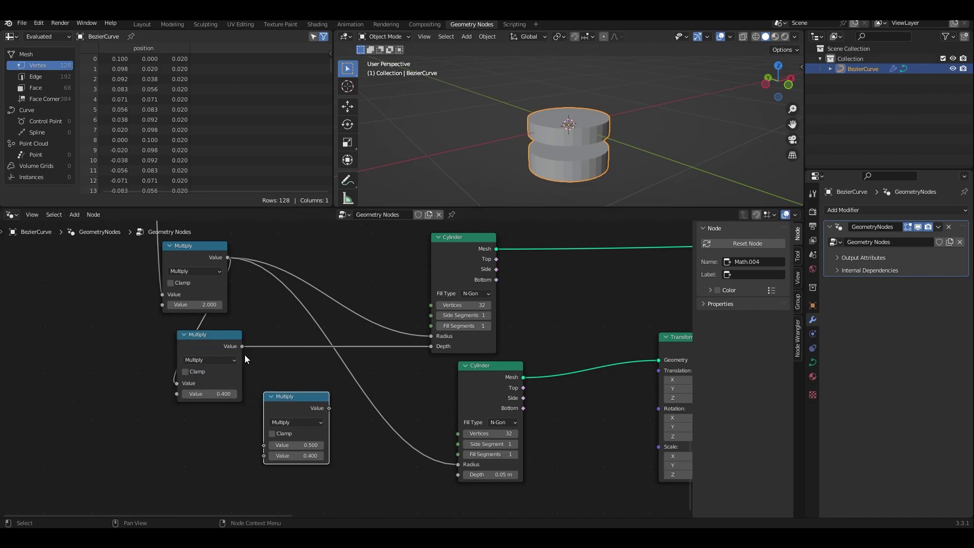
pyautogui.moveTo(242, 346); pyautogui.dragTo(264, 445)
# Step: Set the third Multiply node's factor to 0.3 and link its output to the lower Cylinder's Depth
pyautogui.doubleClick(299, 456)
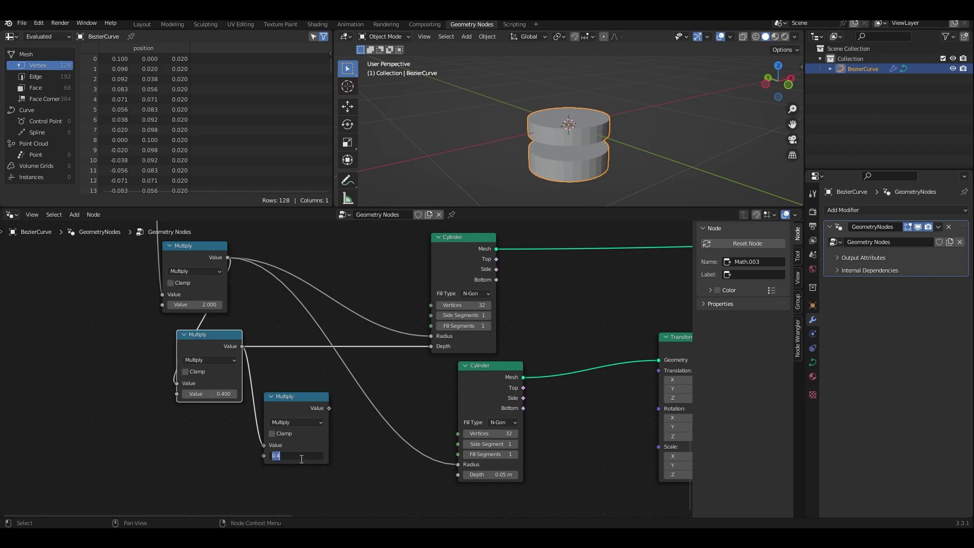
pyautogui.write('0.3')
pyautogui.press('Return')
pyautogui.moveTo(329, 408); pyautogui.dragTo(458, 475)
# Step: Spread the three Multiply nodes apart so their links are easier to read
pyautogui.moveTo(291, 398); pyautogui.dragTo(318, 383)
pyautogui.moveTo(213, 336); pyautogui.dragTo(235, 339)
pyautogui.moveTo(200, 259); pyautogui.dragTo(142, 272)
# Step: Duplicate the 0.4 Multiply node below the others and change the copy's operation to Add
pyautogui.moveTo(349, 356); pyautogui.dragTo(286, 316, button='middle')
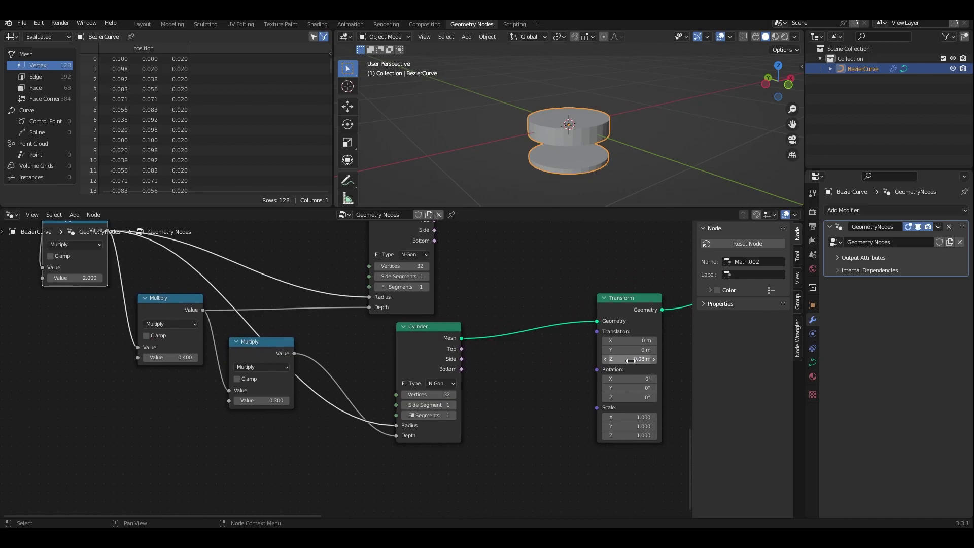
pyautogui.click(266, 348)
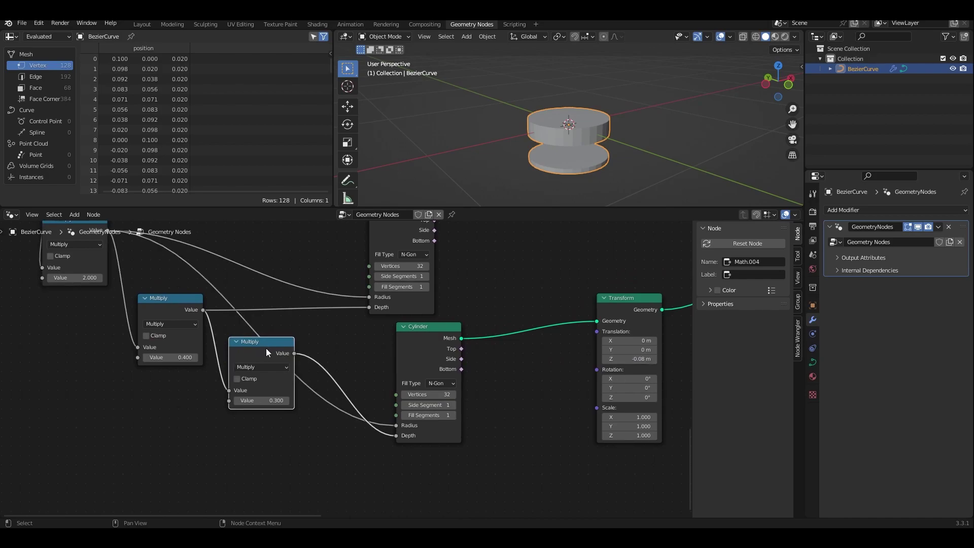
pyautogui.click(169, 300)
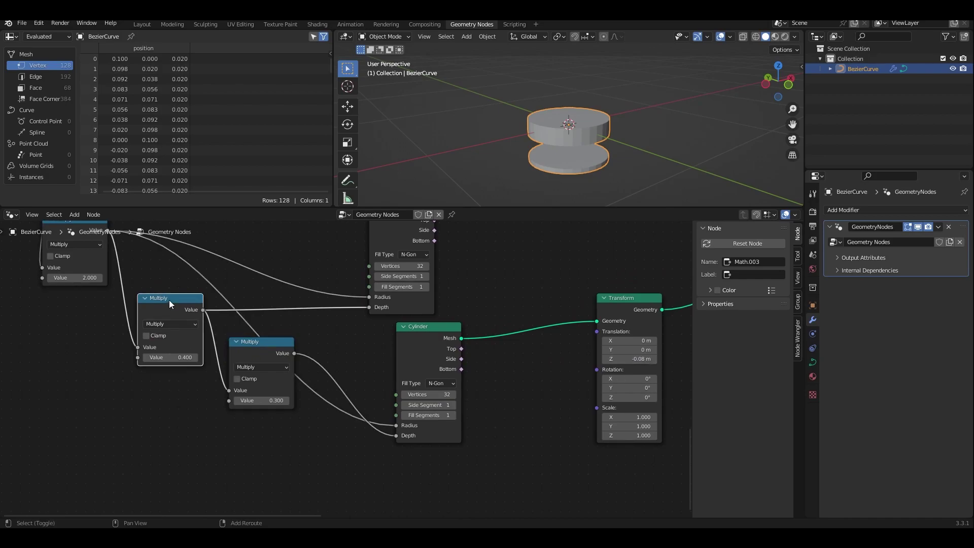
pyautogui.hotkey('shift', 'd')
pyautogui.click(179, 446)
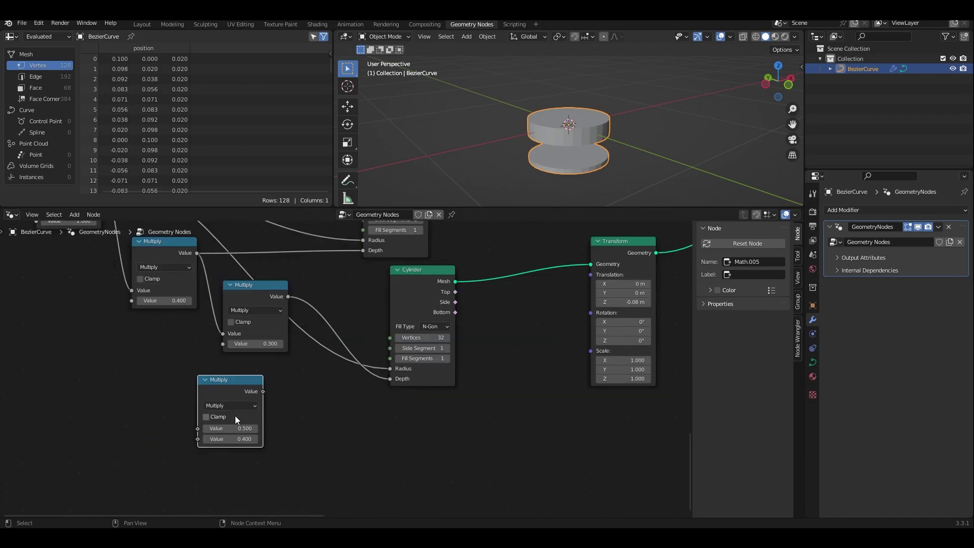
pyautogui.click(236, 404)
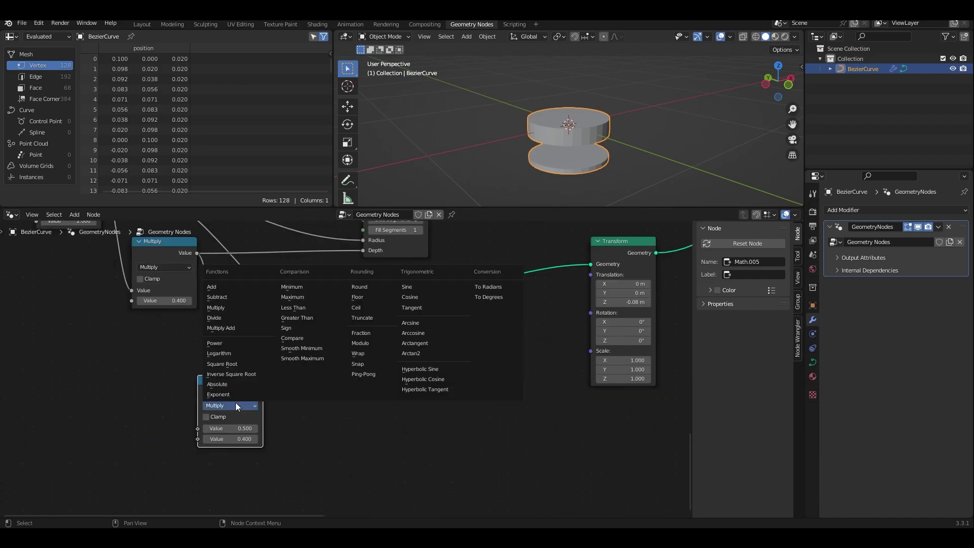
pyautogui.click(223, 287)
# Step: Link the 0.4 and 0.3 Multiply outputs into the Add node's two values and position it below the lower Cylinder
pyautogui.moveTo(196, 254); pyautogui.dragTo(198, 428)
pyautogui.moveTo(224, 398); pyautogui.dragTo(267, 445)
pyautogui.moveTo(291, 394); pyautogui.dragTo(310, 398)
pyautogui.moveTo(288, 297); pyautogui.dragTo(288, 440)
# Step: Duplicate the Add node, change the copy to Subtract with a first value of 0, and feed it the Add output as second value
pyautogui.moveTo(321, 404); pyautogui.dragTo(412, 466)
pyautogui.hotkey('shift', 'd')
pyautogui.click(390, 410)
pyautogui.click(428, 434)
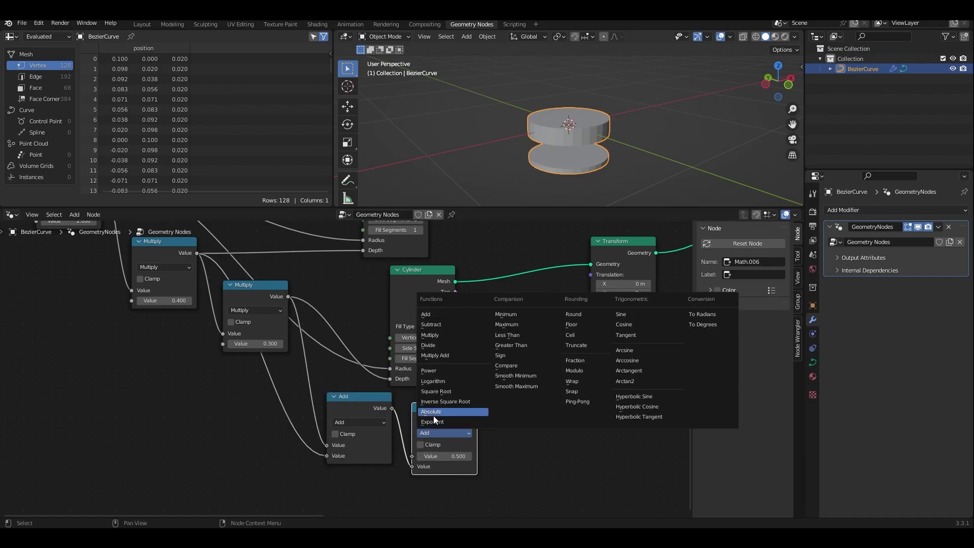
pyautogui.click(442, 325)
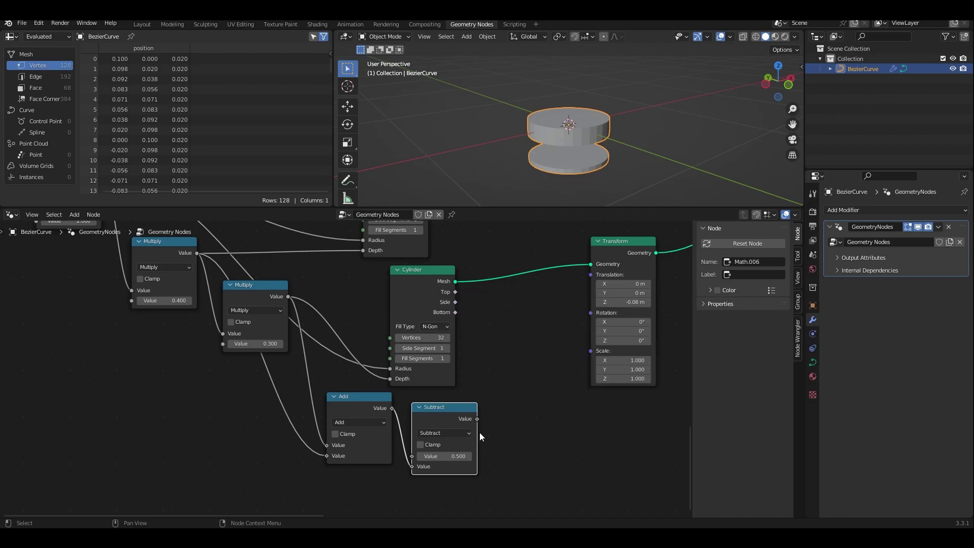
pyautogui.click(447, 456)
pyautogui.press('BackSpace')
pyautogui.press('Return')
# Step: Add a Combine XYZ node taking the Subtract output as Z and link its Vector to the Transform node's Translation
pyautogui.hotkey('shift', 'a')
pyautogui.write('s')
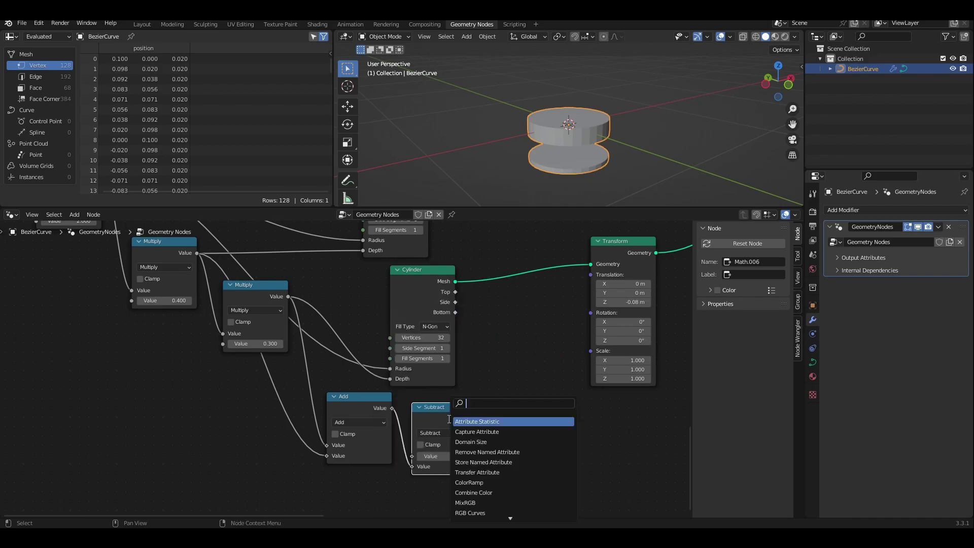
pyautogui.write('combine')
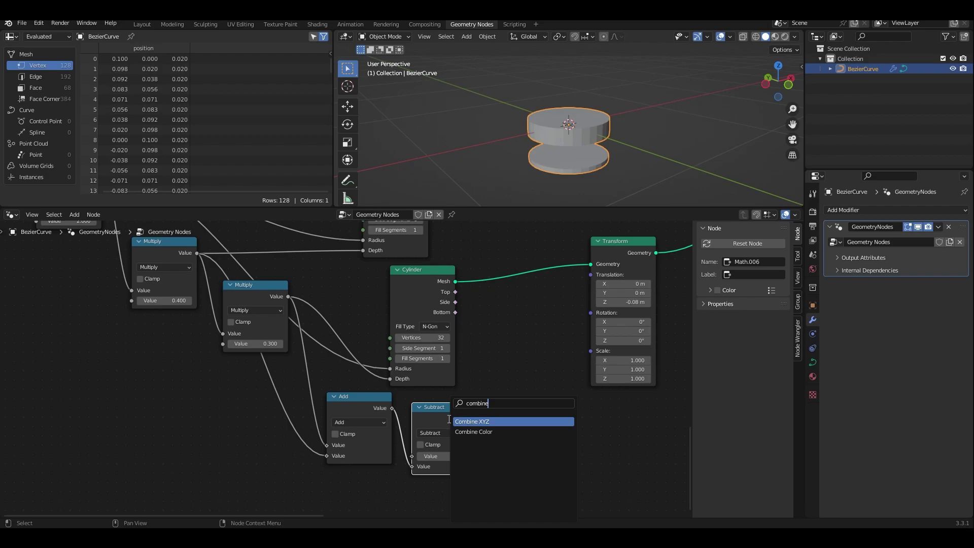
pyautogui.press('Return')
pyautogui.click(489, 326)
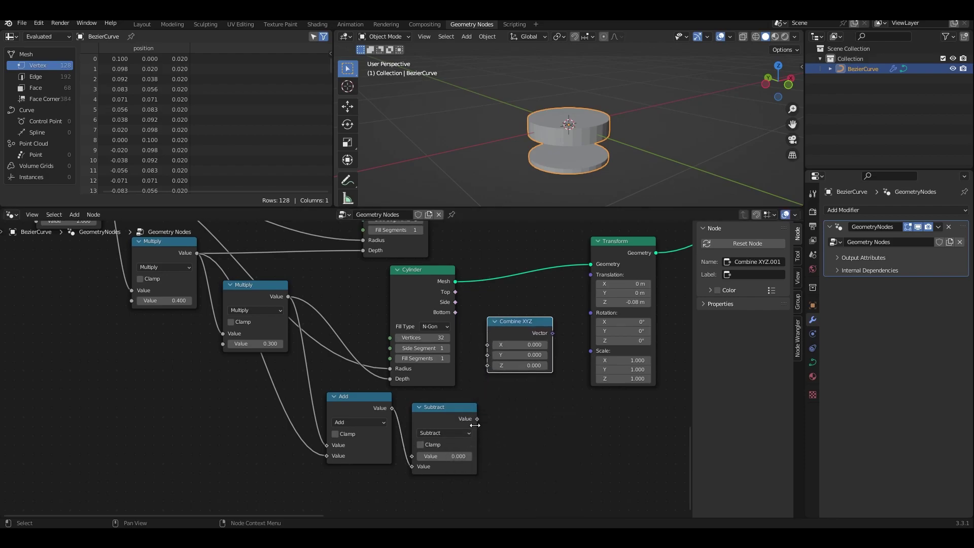
pyautogui.moveTo(478, 420); pyautogui.dragTo(488, 366)
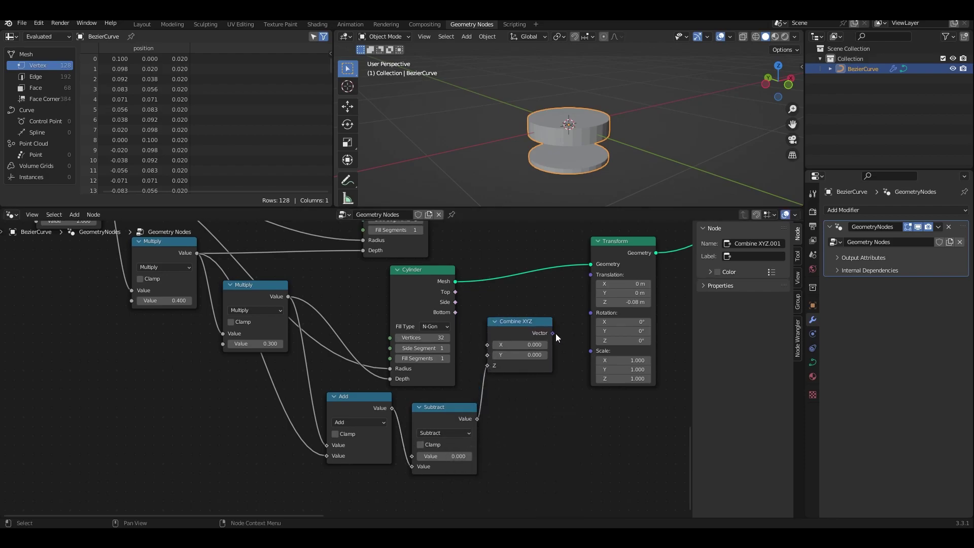
pyautogui.moveTo(554, 333); pyautogui.dragTo(595, 273)
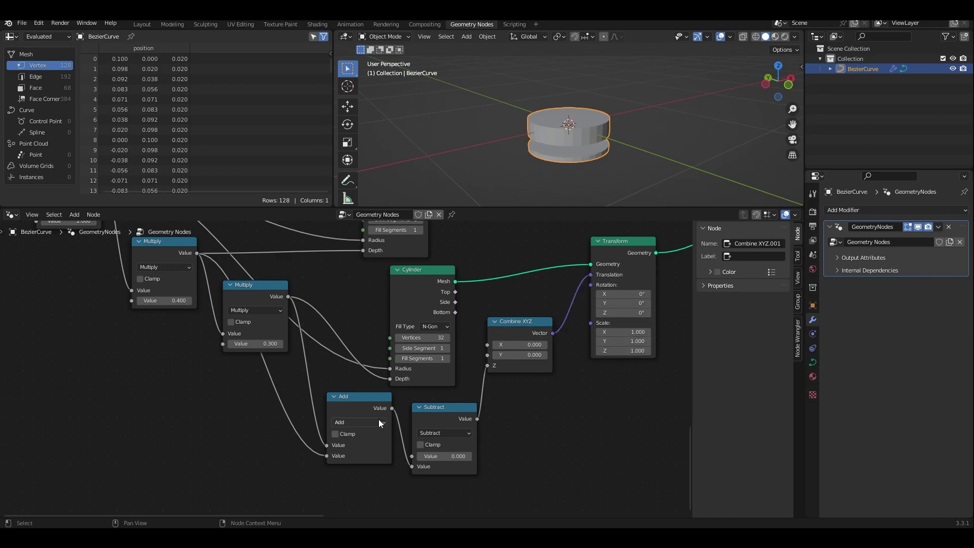
# Step: Spread out the 0.4 Multiply, 0.3 Multiply and Add nodes so their links are easier to follow
pyautogui.moveTo(346, 408); pyautogui.dragTo(313, 395)
pyautogui.moveTo(307, 292); pyautogui.dragTo(366, 336, button='middle')
pyautogui.scroll(-1, 366, 336)
pyautogui.moveTo(335, 355); pyautogui.dragTo(319, 357)
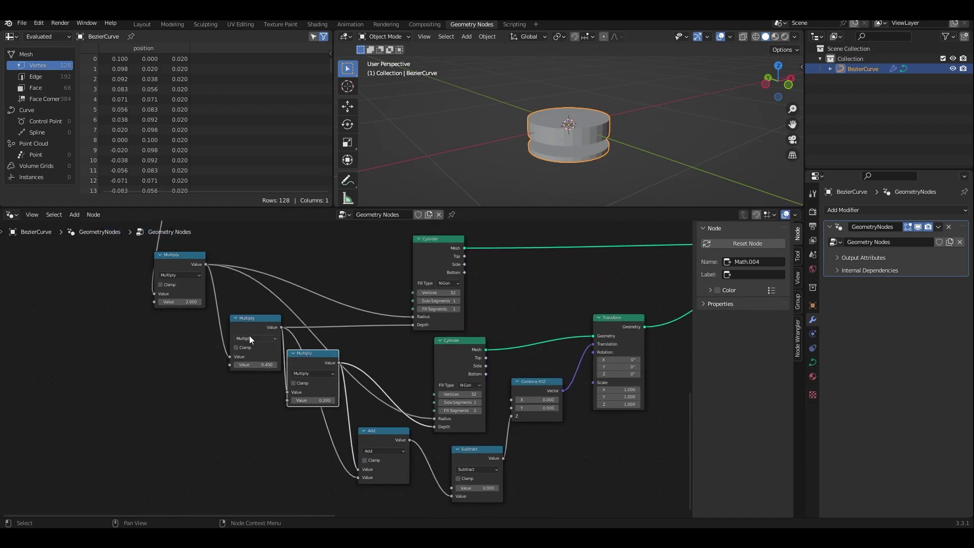
pyautogui.moveTo(251, 337); pyautogui.dragTo(230, 337)
pyautogui.moveTo(379, 439); pyautogui.dragTo(376, 428)
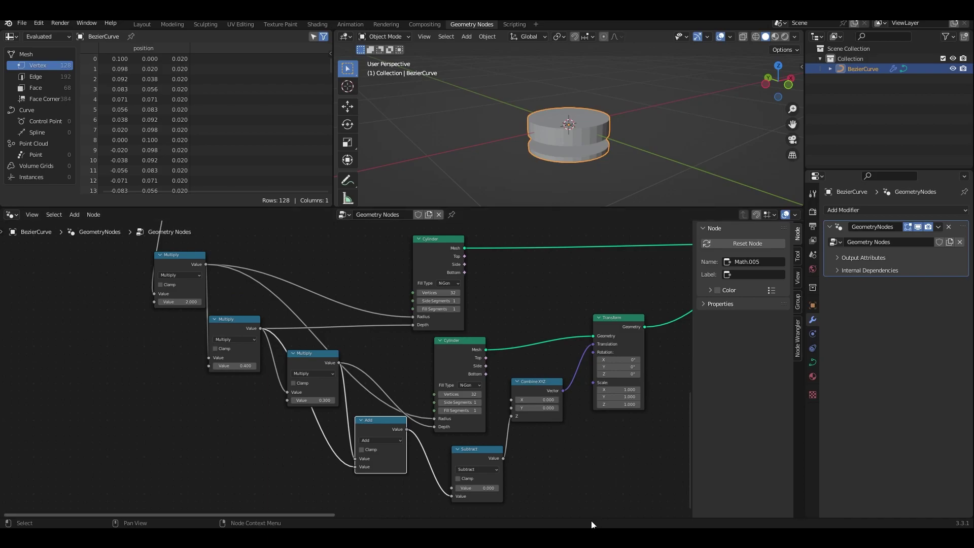
# Step: Set the factor of the Multiply node driving the lower Cylinder's Depth to 0.35
pyautogui.moveTo(332, 309); pyautogui.dragTo(406, 362, button='middle')
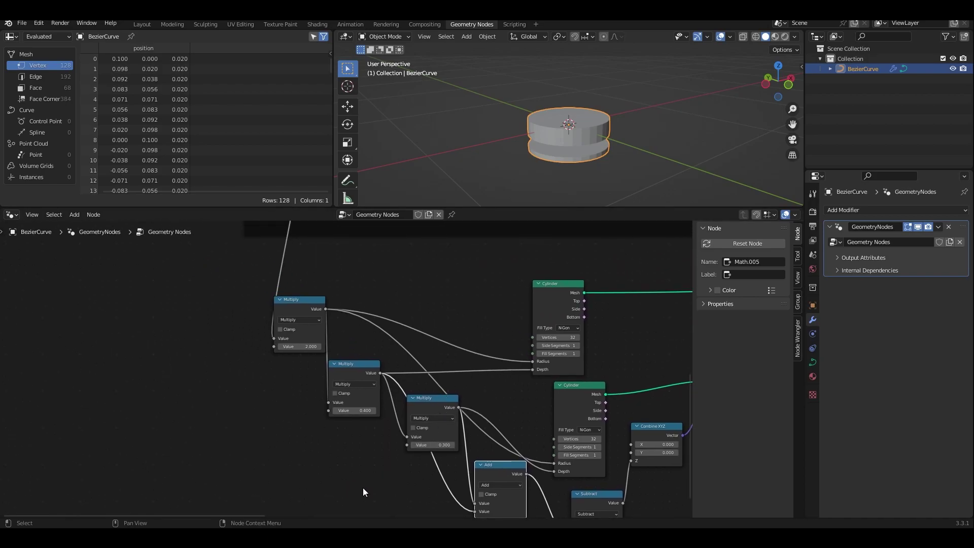
pyautogui.moveTo(363, 488); pyautogui.dragTo(332, 422, button='middle')
pyautogui.scroll(4, 335, 423)
pyautogui.moveTo(390, 437); pyautogui.dragTo(336, 408, button='middle')
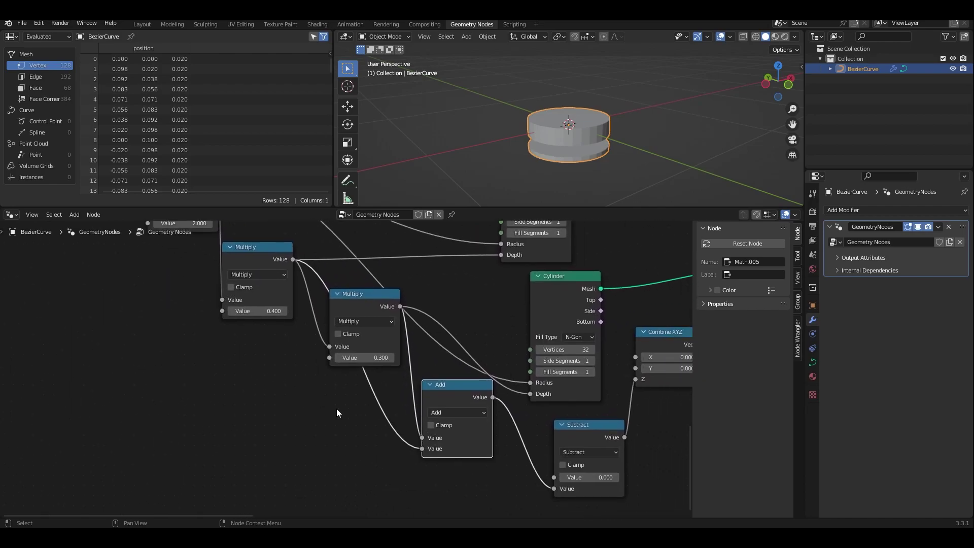
pyautogui.scroll(1, 350, 381)
pyautogui.click(377, 359)
pyautogui.write('0.35')
pyautogui.press('Return')
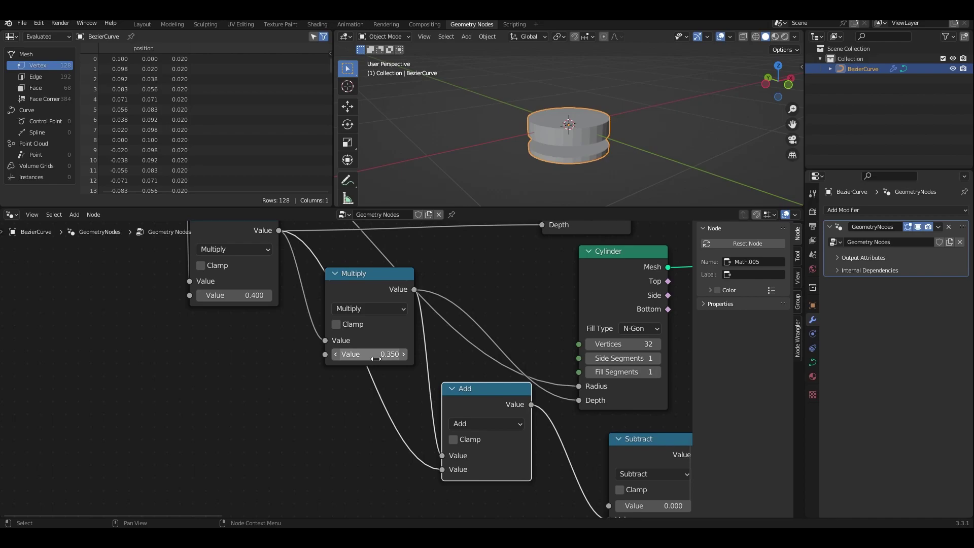
# Step: Set the factor of the Multiply node driving the upper Cylinder's Depth to 0.3
pyautogui.moveTo(242, 362); pyautogui.dragTo(248, 436, button='middle')
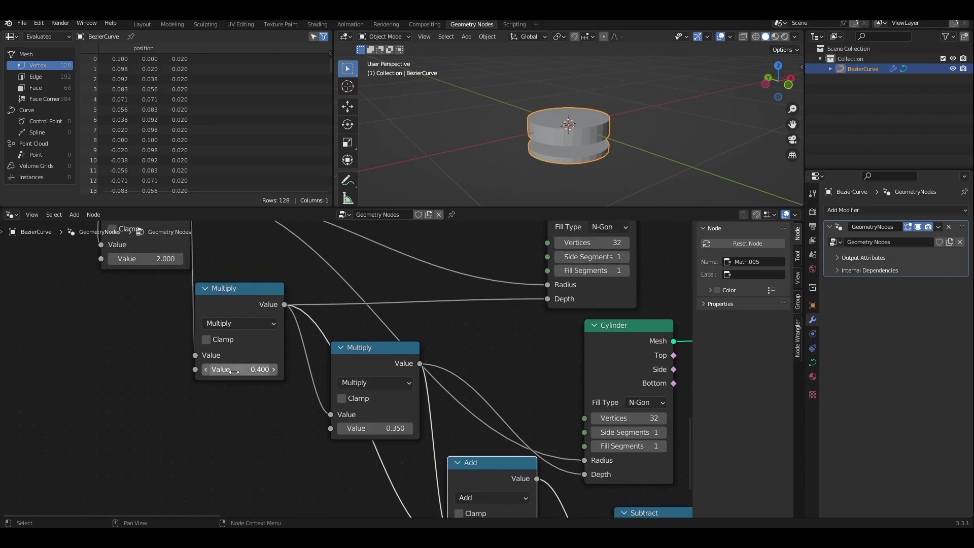
pyautogui.moveTo(229, 405); pyautogui.dragTo(346, 431, button='middle')
pyautogui.click(322, 374)
pyautogui.write('0.3')
pyautogui.press('Return')
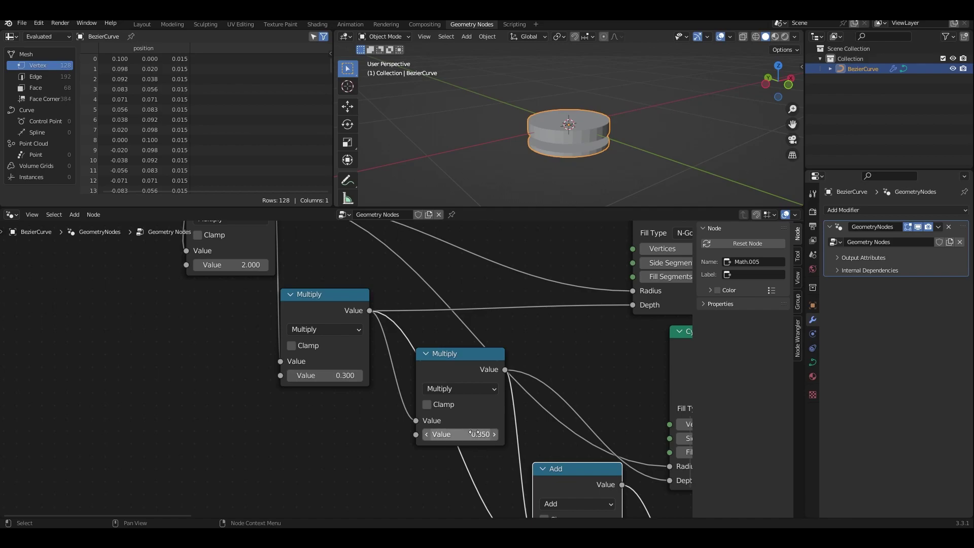
# Step: Try factors of 2 and 2.5 on the Multiply node driving both cylinder radii, leaving it at 2.5
pyautogui.click(237, 265)
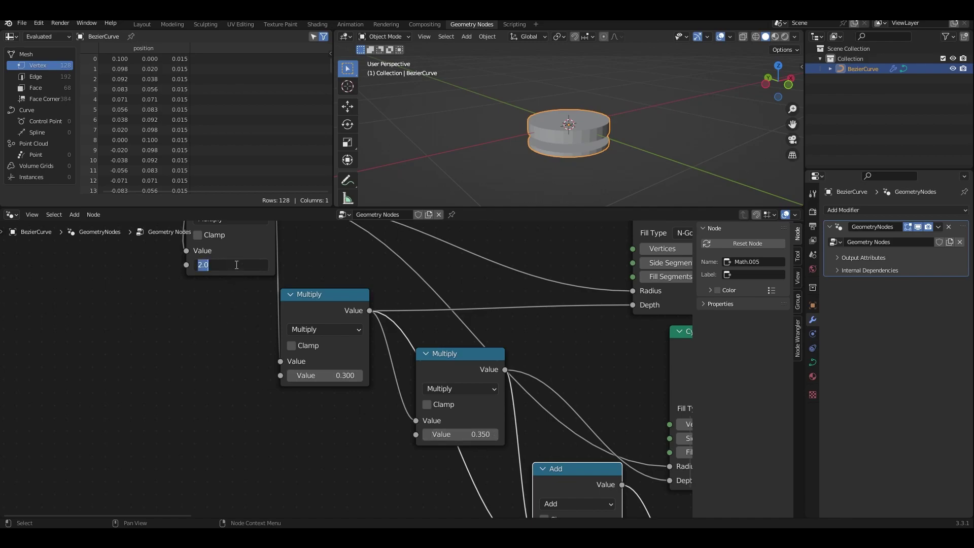
pyautogui.write('2.5')
pyautogui.press('Return')
pyautogui.click(237, 264)
pyautogui.write('2')
pyautogui.press('Return')
pyautogui.click(235, 264)
pyautogui.press('Escape')
pyautogui.click(223, 265)
pyautogui.write('2.5')
pyautogui.press('Return')
# Step: Move the radius Multiply node closer to the other connector nodes and group all the connector nodes in a frame
pyautogui.moveTo(434, 478); pyautogui.dragTo(232, 429, button='middle')
pyautogui.scroll(-4, 233, 428)
pyautogui.moveTo(362, 315); pyautogui.dragTo(324, 386, button='middle')
pyautogui.scroll(-4, 323, 387)
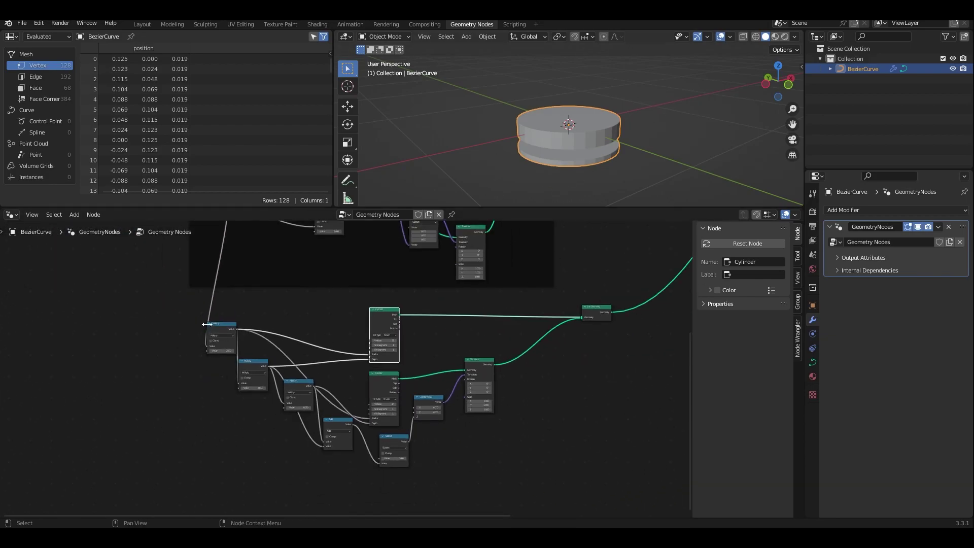
pyautogui.moveTo(231, 328); pyautogui.dragTo(244, 329)
pyautogui.moveTo(620, 357); pyautogui.dragTo(404, 428, button='middle')
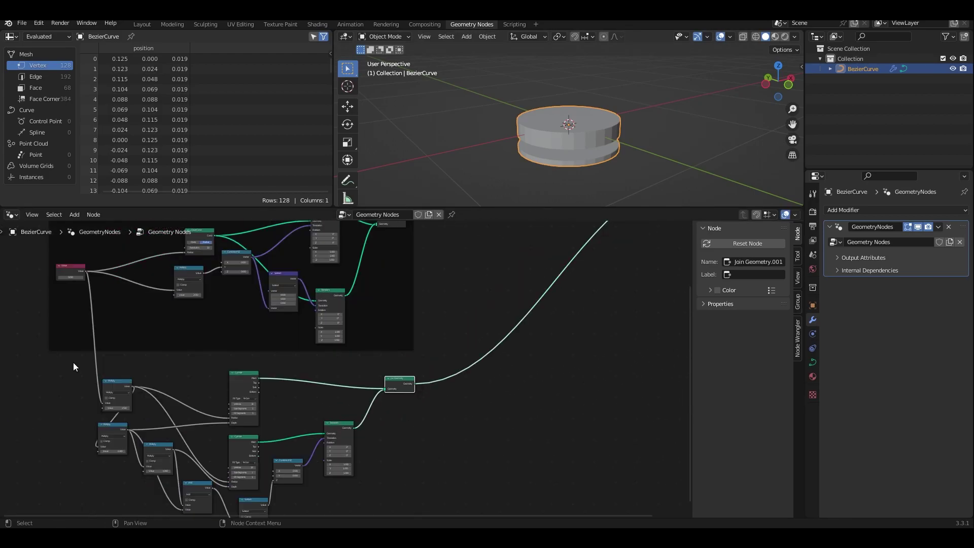
pyautogui.moveTo(73, 362); pyautogui.dragTo(445, 523)
pyautogui.hotkey('ctrl', 'j')
# Step: Insert an Instance on Points node before the Group Output, with the joined connector geometry feeding its Instance input
pyautogui.moveTo(508, 404); pyautogui.dragTo(351, 510, button='middle')
pyautogui.moveTo(433, 391); pyautogui.dragTo(464, 397, button='middle')
pyautogui.hotkey('shift', 'a')
pyautogui.write('ins')
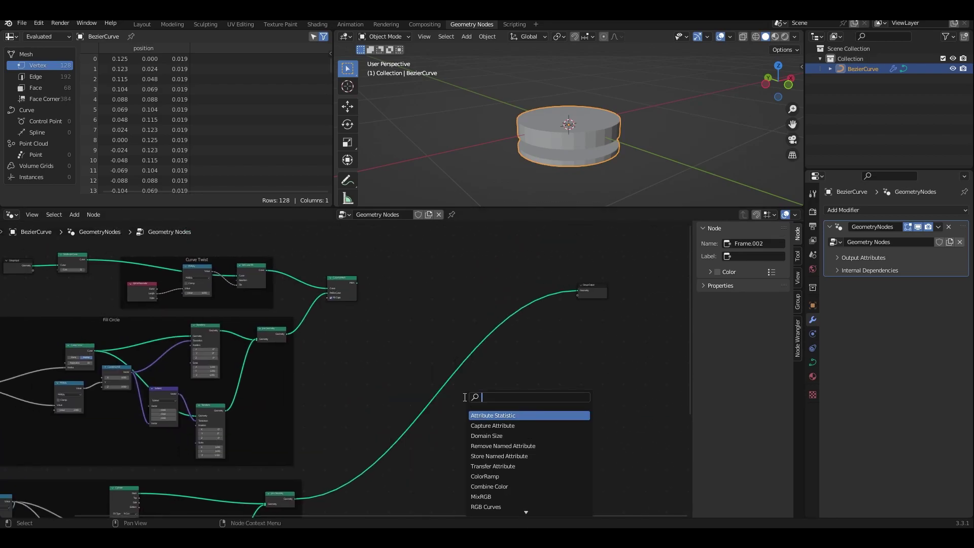
pyautogui.write('tan')
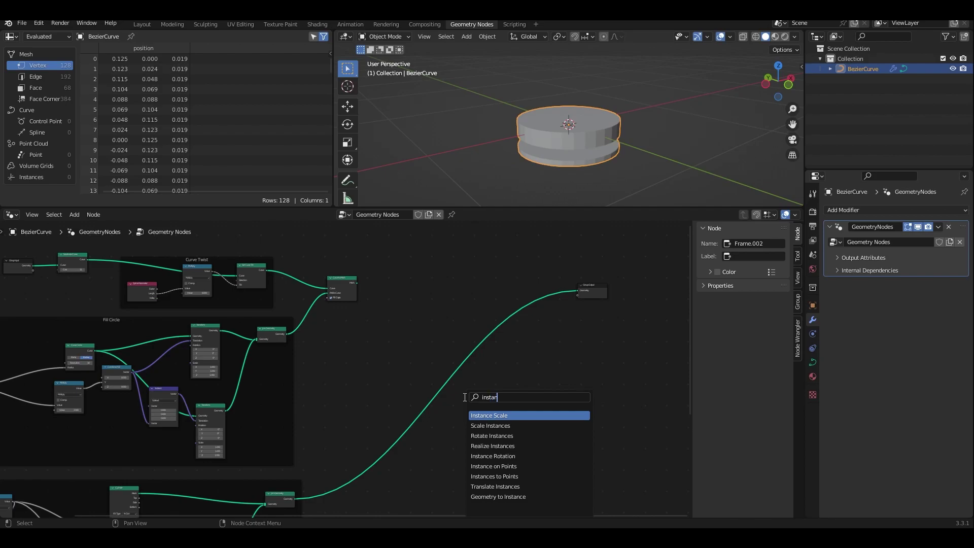
pyautogui.write('ce on poin')
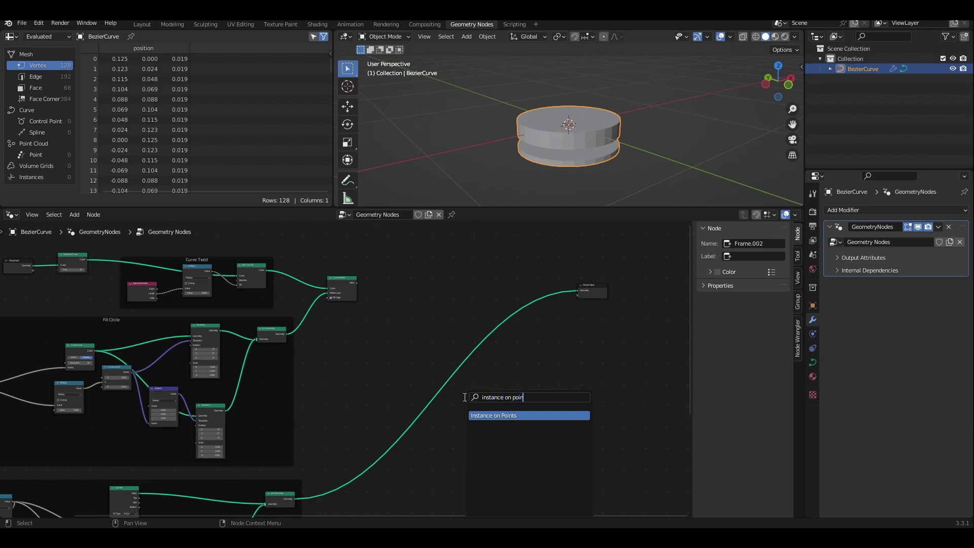
pyautogui.press('Return')
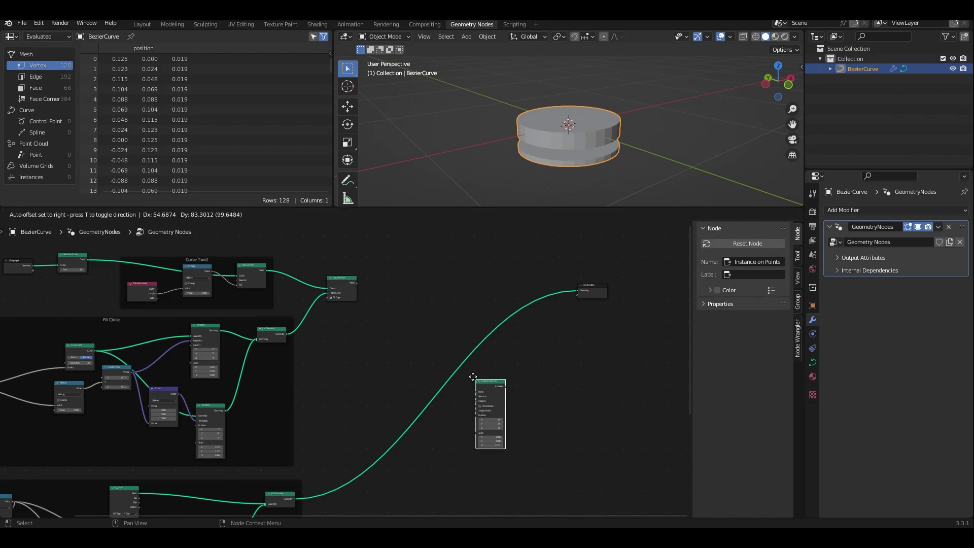
pyautogui.click(451, 353)
pyautogui.scroll(2, 486, 414)
pyautogui.moveTo(501, 365); pyautogui.dragTo(501, 379)
# Step: Link the curve output that feeds the Curve Twist frame to the Instance on Points node's Points input
pyautogui.scroll(-1, 413, 333)
pyautogui.scroll(-1, 413, 334)
pyautogui.moveTo(405, 343); pyautogui.dragTo(432, 366, button='middle')
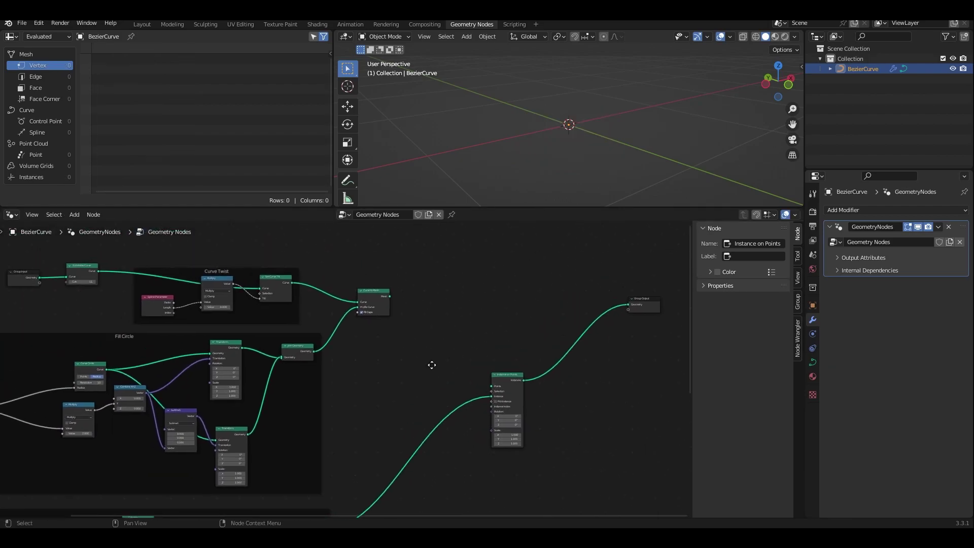
pyautogui.moveTo(99, 272); pyautogui.dragTo(492, 386)
pyautogui.moveTo(492, 385); pyautogui.dragTo(406, 364, button='middle')
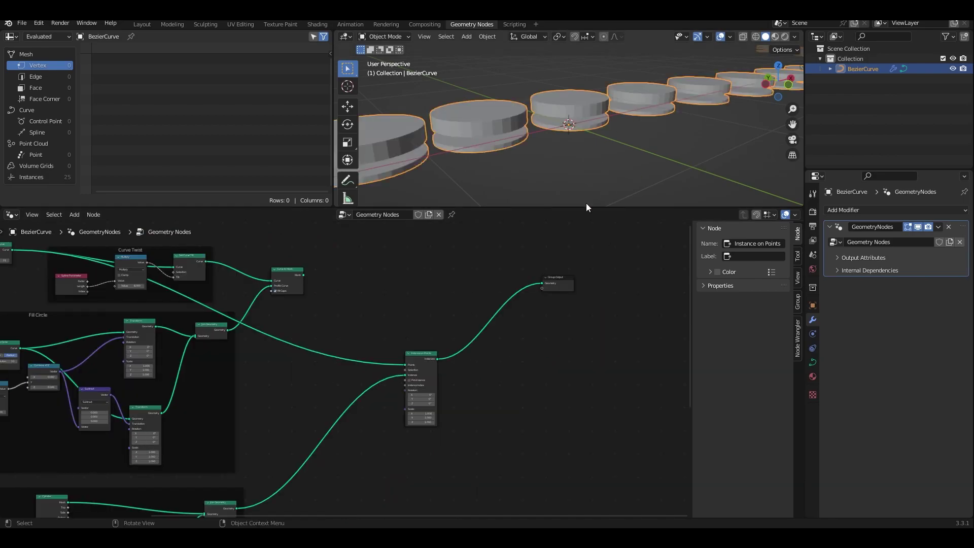
# Step: Insert a Join Geometry node between Instance on Points and Group Output, and connect the Curve to Mesh output to it
pyautogui.scroll(2, 496, 333)
pyautogui.hotkey('shift', 'a')
pyautogui.write('join')
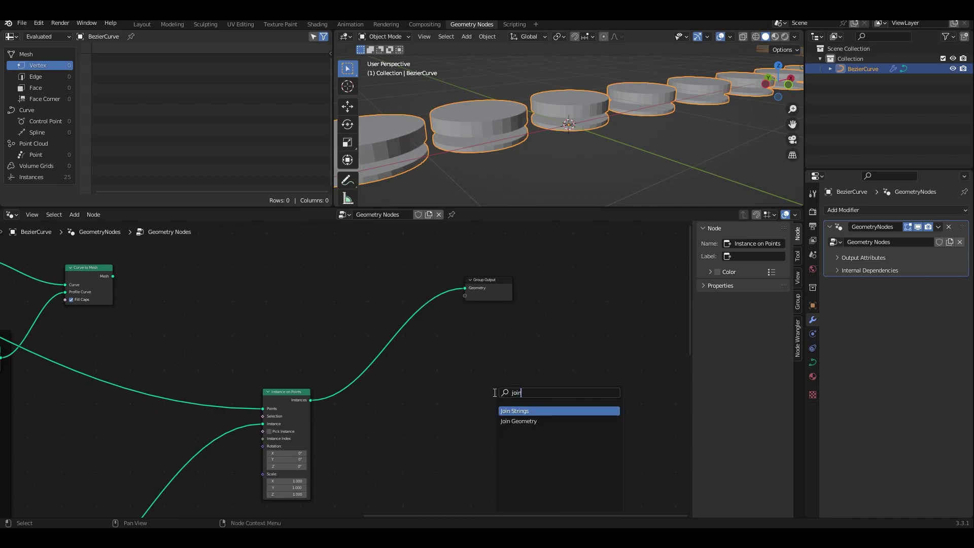
pyautogui.press('Down')
pyautogui.press('Return')
pyautogui.click(395, 312)
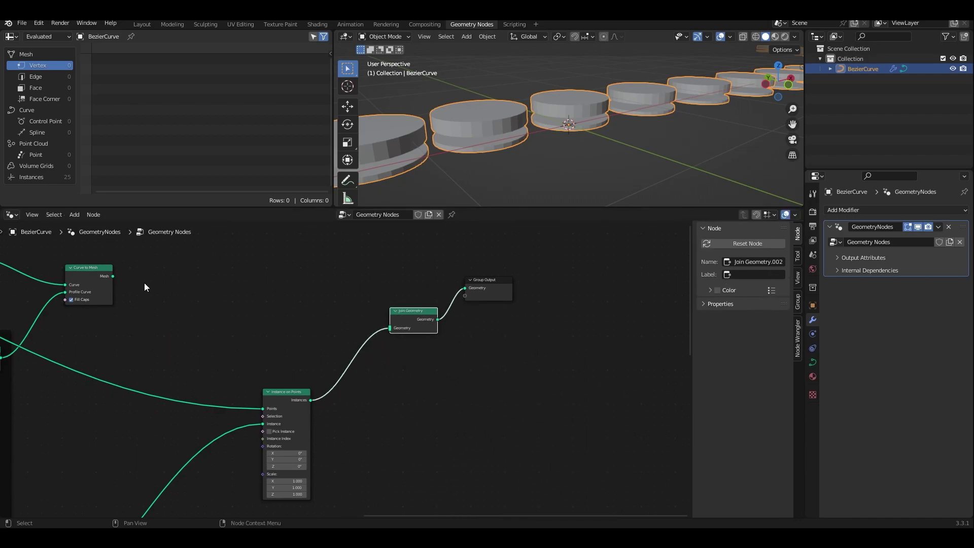
pyautogui.keyDown('alt'); pyautogui.moveTo(96, 277); pyautogui.dragTo(428, 336, button='right'); pyautogui.keyUp('alt')
# Step: Set the factor of the Multiply node driving both cylinder radii to 7
pyautogui.scroll(-8, 564, 128)
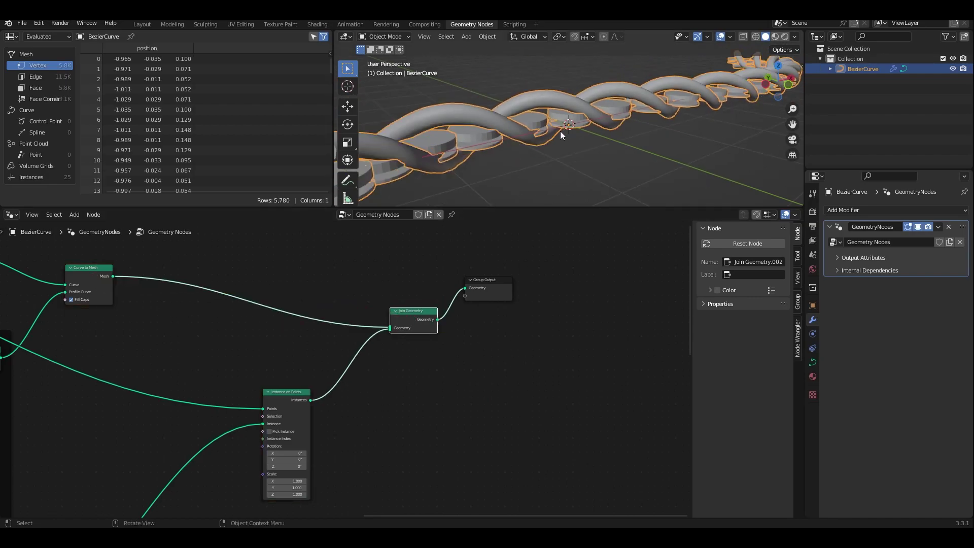
pyautogui.moveTo(541, 139); pyautogui.dragTo(546, 136, button='middle')
pyautogui.scroll(5, 546, 136)
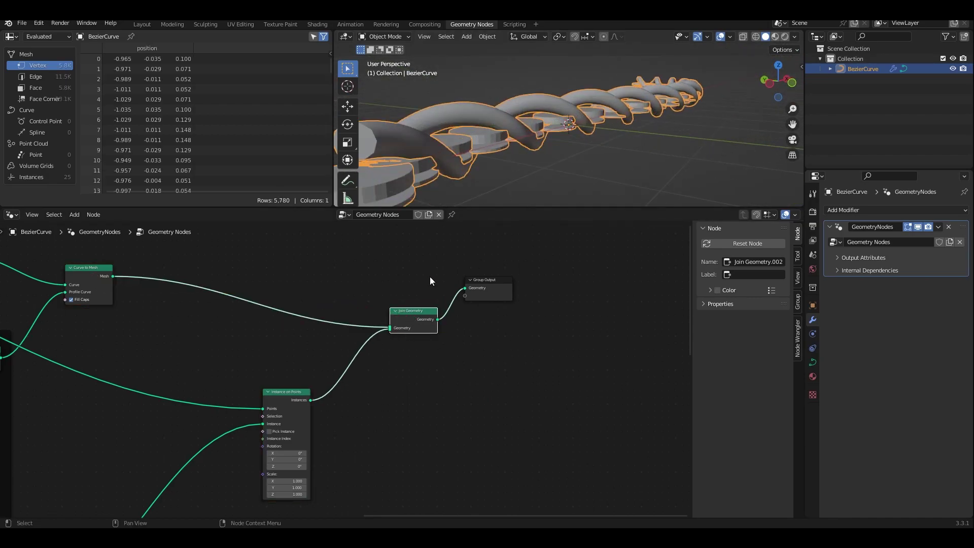
pyautogui.scroll(-2, 449, 197)
pyautogui.moveTo(353, 404); pyautogui.dragTo(576, 308, button='middle')
pyautogui.moveTo(294, 436); pyautogui.dragTo(553, 284, button='middle')
pyautogui.moveTo(557, 366); pyautogui.dragTo(660, 285, button='middle')
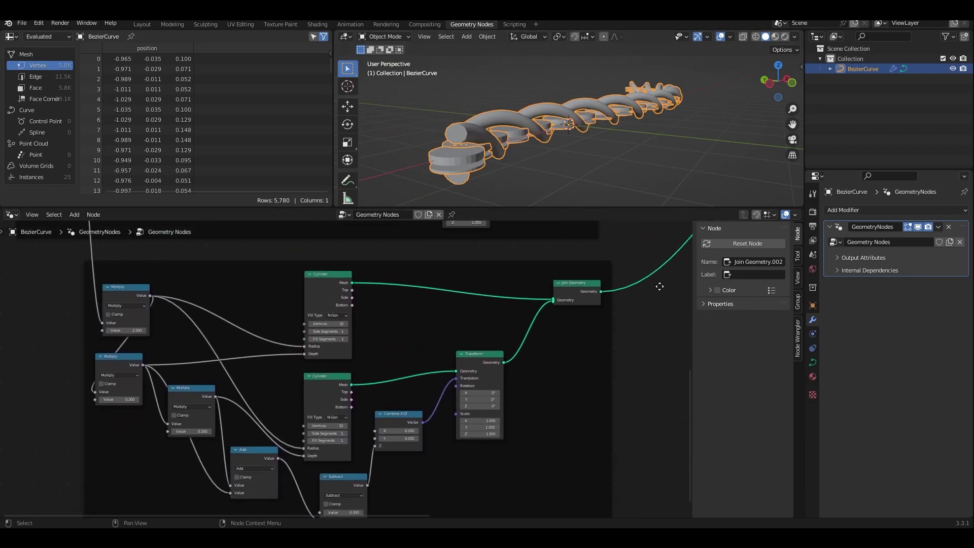
pyautogui.moveTo(638, 318); pyautogui.dragTo(680, 305, button='middle')
pyautogui.moveTo(469, 305); pyautogui.dragTo(671, 296, button='middle')
pyautogui.scroll(4, 357, 347)
pyautogui.click(291, 321)
pyautogui.write('7')
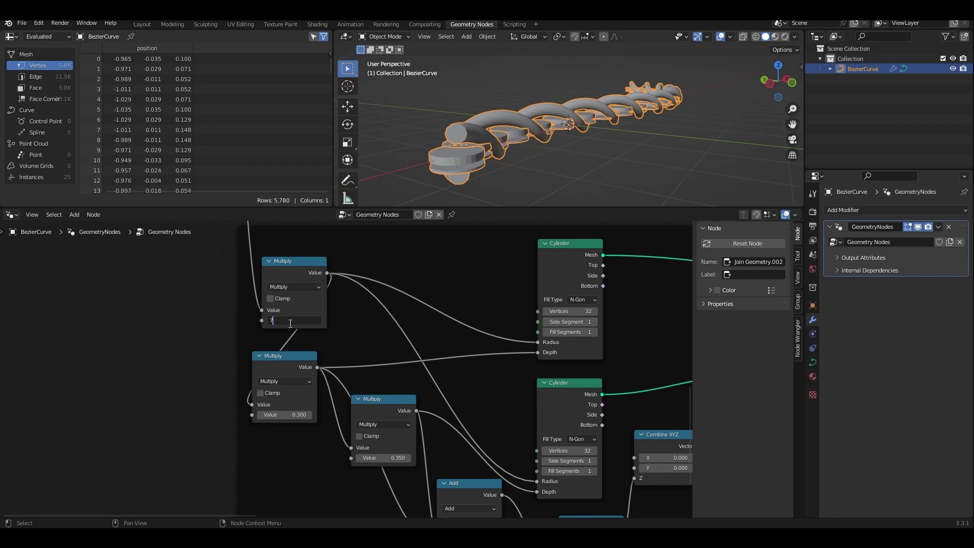
pyautogui.press('Return')
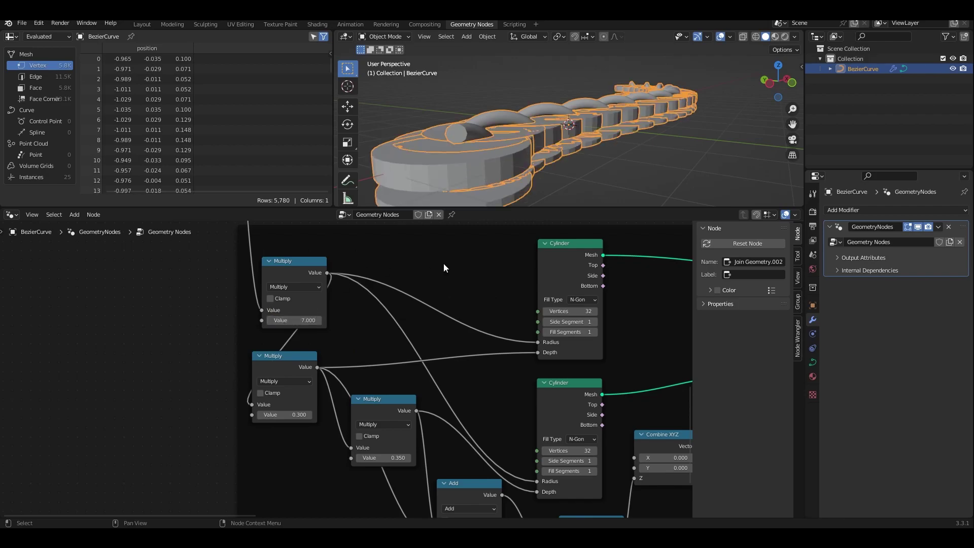
# Step: Add an Align Euler to Vector node beside the Instance on Points node
pyautogui.moveTo(497, 283); pyautogui.dragTo(465, 331, button='middle')
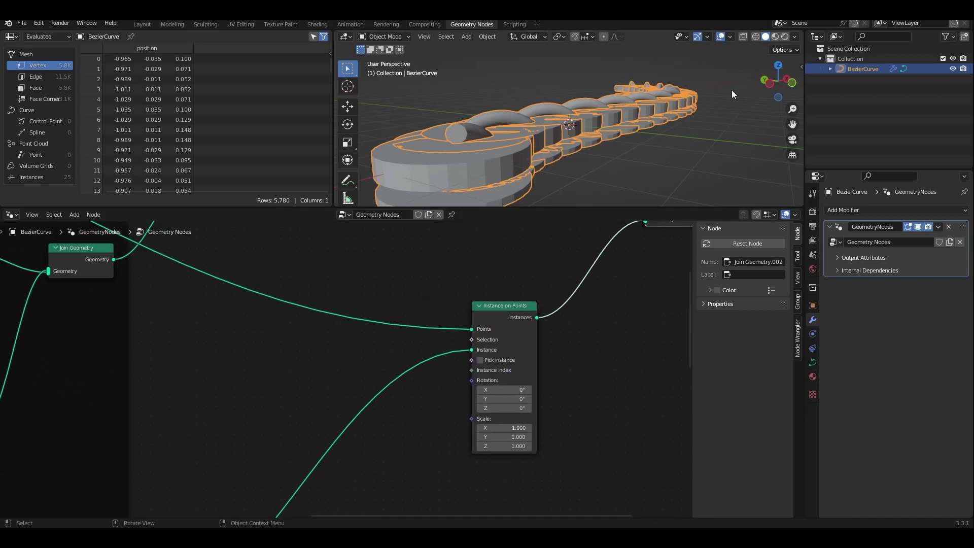
pyautogui.moveTo(356, 426); pyautogui.dragTo(461, 375, button='middle')
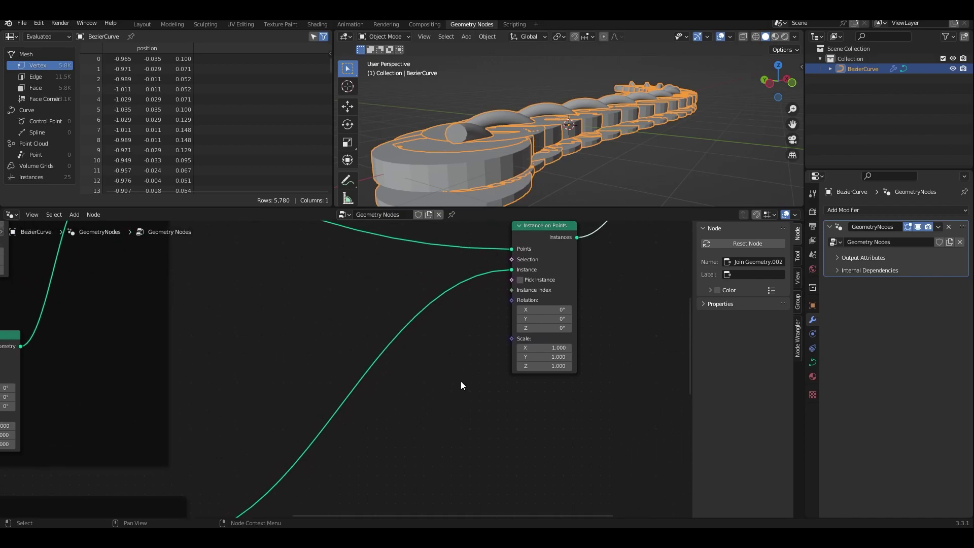
pyautogui.hotkey('shift', 'a')
pyautogui.write('s')
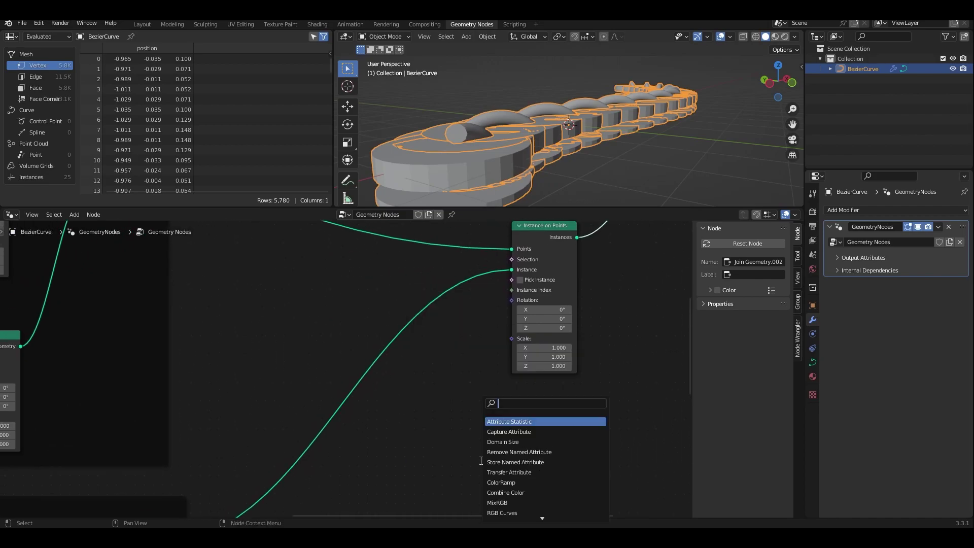
pyautogui.write('align')
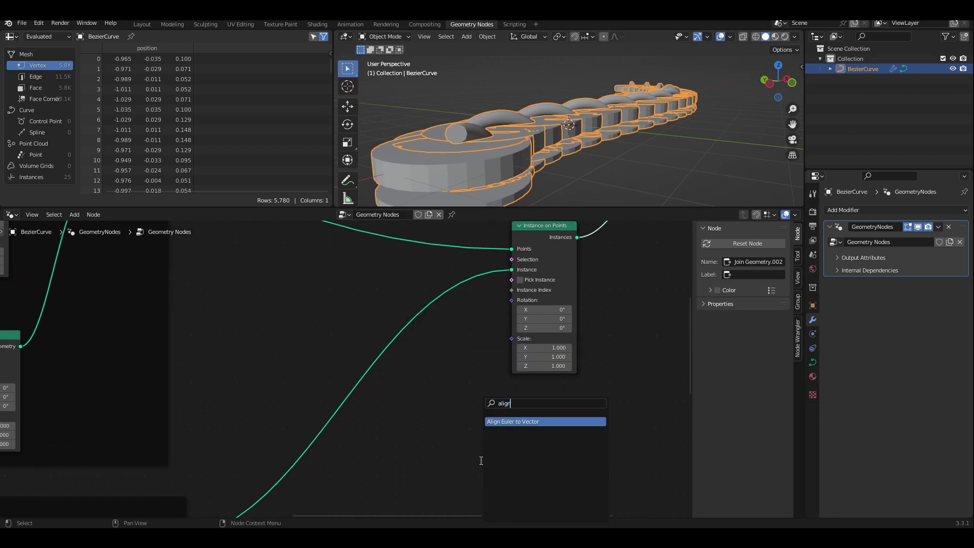
pyautogui.press('Return')
pyautogui.click(480, 443)
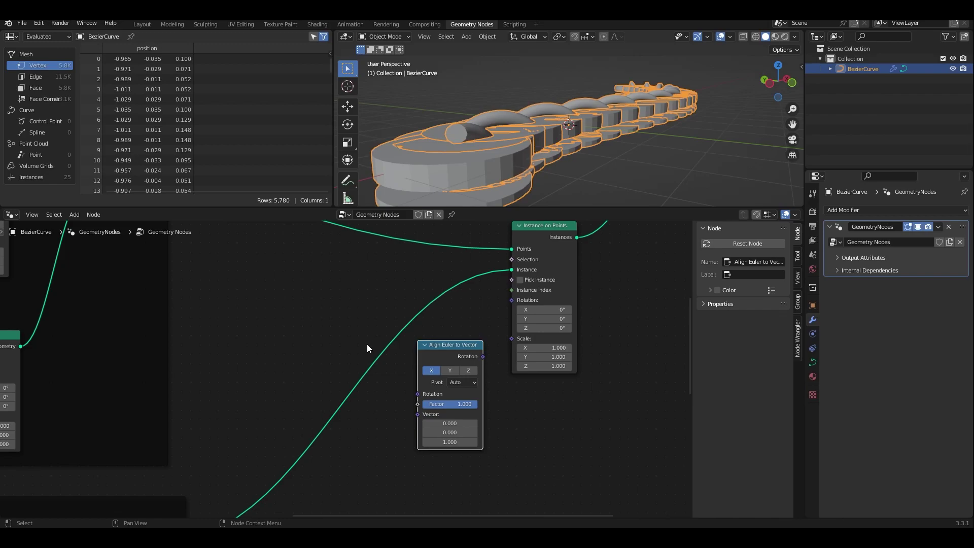
# Step: Add a Curve Tangent node and connect its Tangent output to the Align Euler to Vector node's Vector input
pyautogui.hotkey('shift', 'a')
pyautogui.write('s')
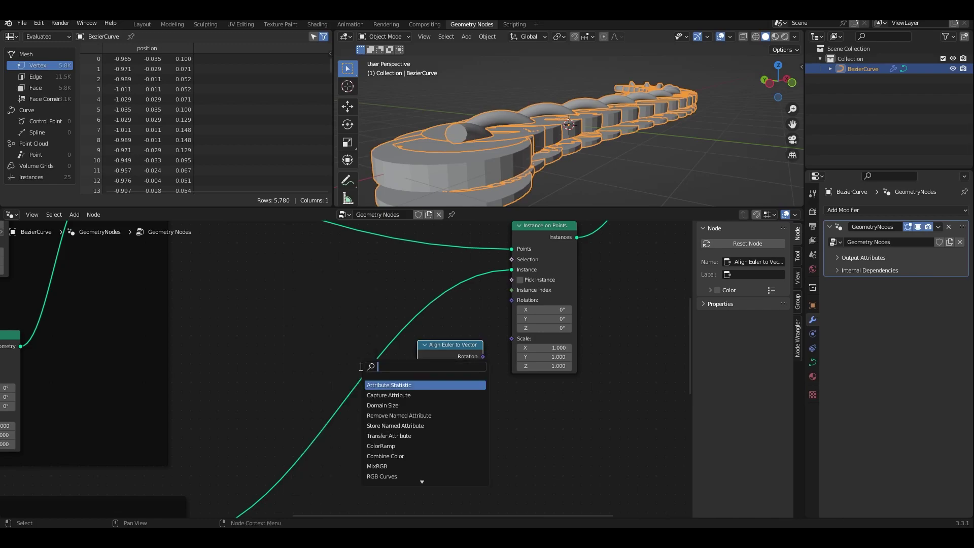
pyautogui.write('cur')
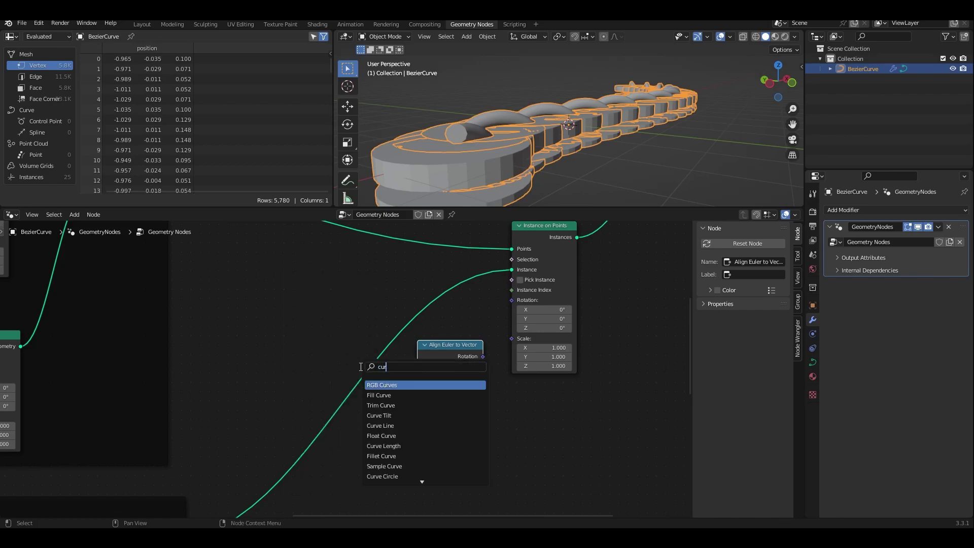
pyautogui.write('ve tan')
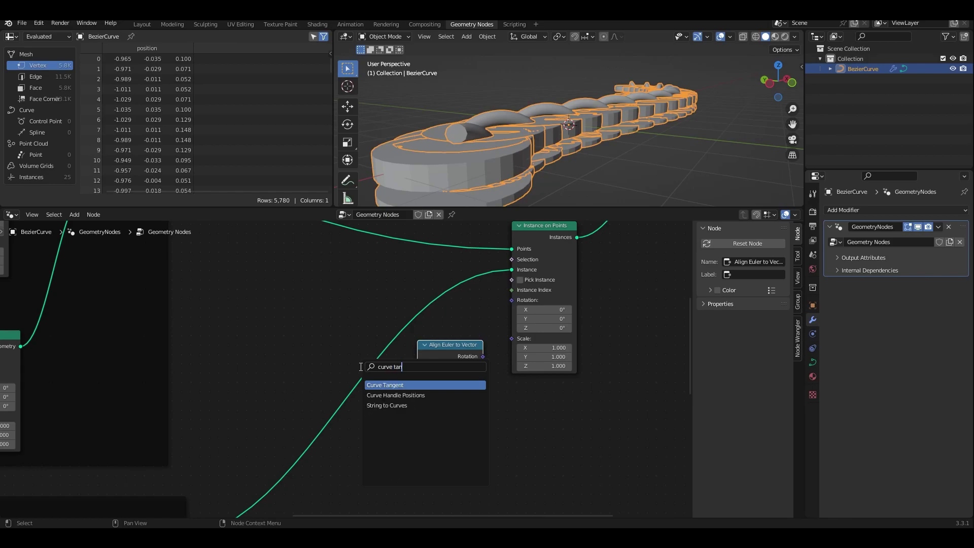
pyautogui.write('get')
pyautogui.press('Return')
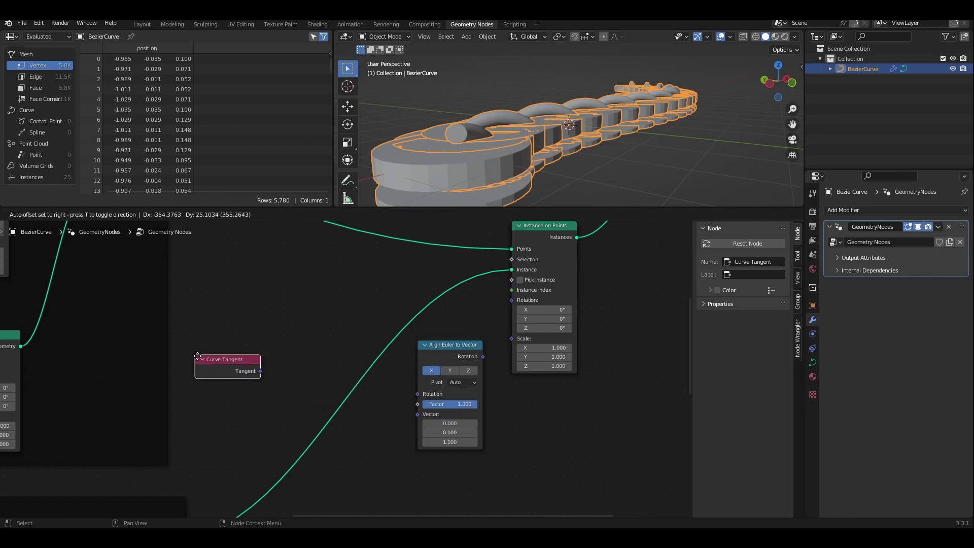
pyautogui.click(304, 406)
pyautogui.moveTo(293, 385); pyautogui.dragTo(421, 414)
# Step: Set Align Euler to Vector to the Z axis and link its Rotation output to Instance on Points' Rotation input
pyautogui.click(468, 371)
pyautogui.moveTo(483, 356); pyautogui.dragTo(511, 301)
pyautogui.moveTo(577, 136); pyautogui.dragTo(510, 143, button='middle')
pyautogui.scroll(-4, 580, 95)
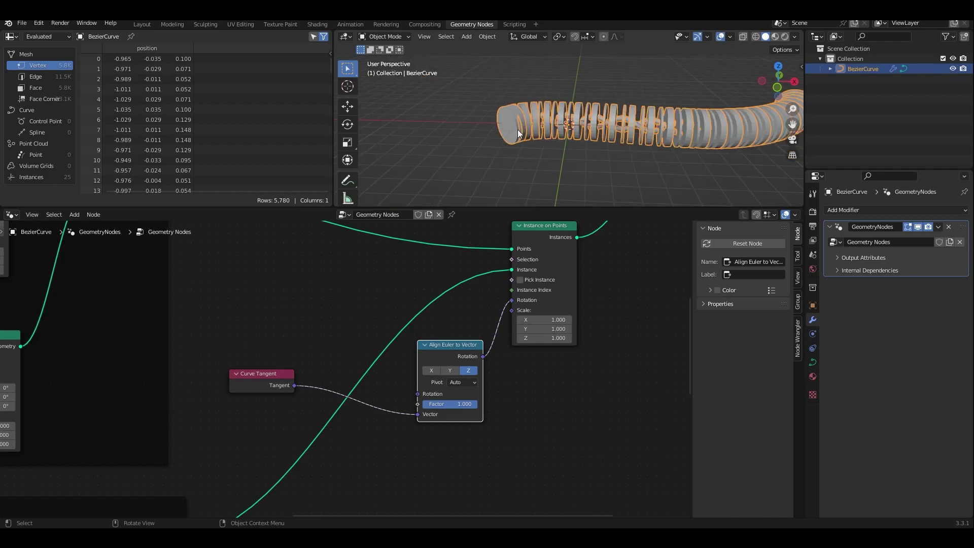
# Step: Move the Align Euler to Vector and Curve Tangent nodes up to tidy the layout beside Instance on Points
pyautogui.moveTo(448, 350); pyautogui.dragTo(433, 312)
pyautogui.moveTo(254, 384)
pyautogui.mouseDown()
pyautogui.moveTo(257, 397)
pyautogui.moveTo(256, 369)
pyautogui.mouseUp()
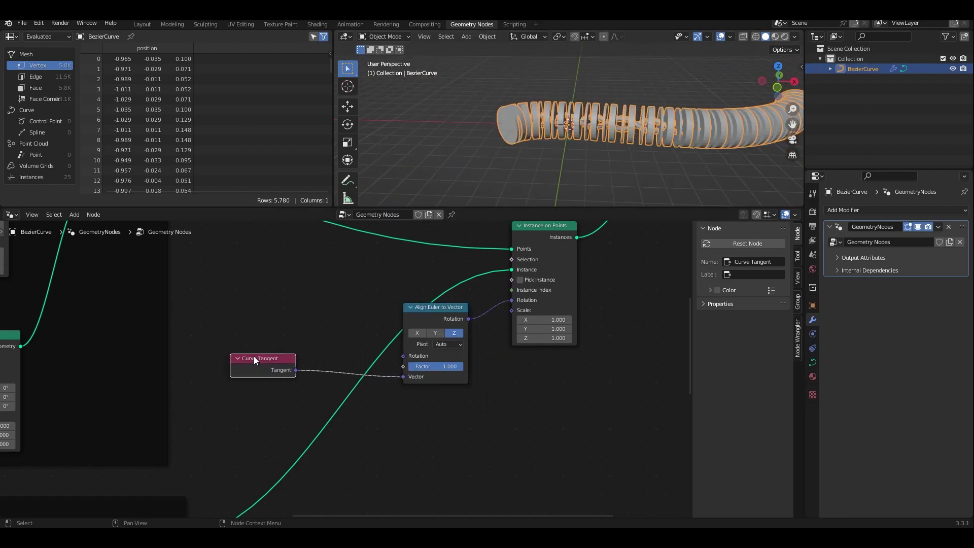
pyautogui.moveTo(433, 321); pyautogui.dragTo(423, 322)
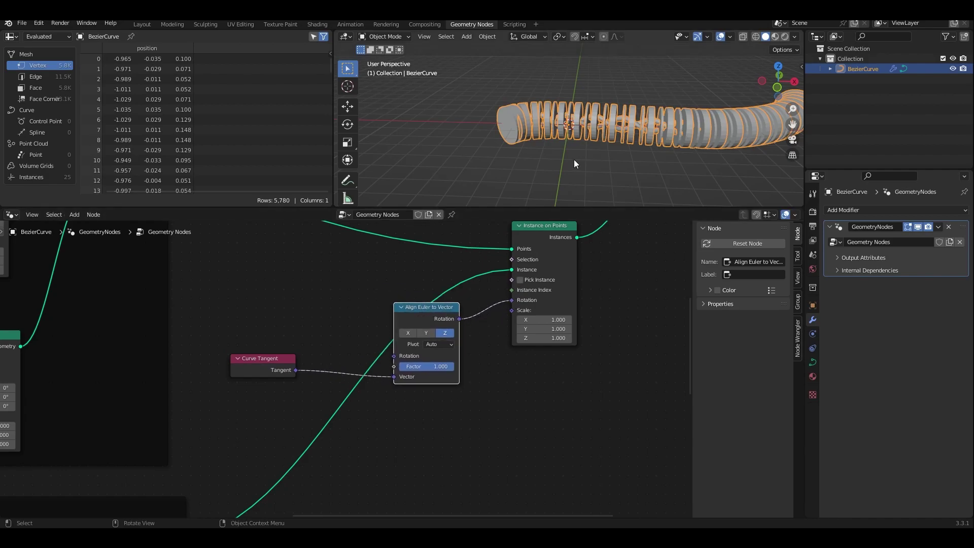
pyautogui.moveTo(580, 129)
pyautogui.mouseDown(button='middle')
pyautogui.moveTo(492, 118)
pyautogui.moveTo(631, 135)
pyautogui.moveTo(550, 132)
pyautogui.moveTo(590, 133)
pyautogui.mouseUp(button='middle')
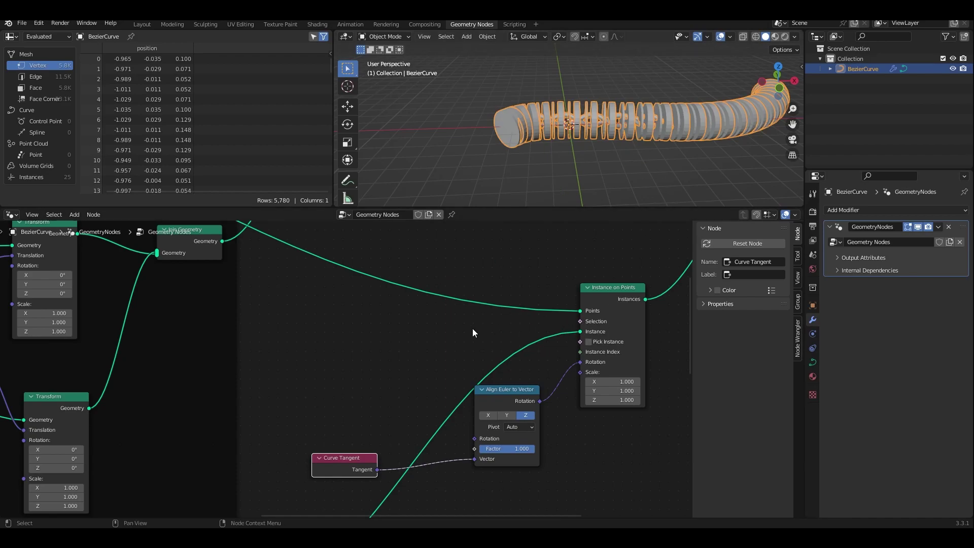
# Step: Add a Math node set to Modulo in the empty area before the Instance on Points node
pyautogui.hotkey('shift', 'a')
pyautogui.write('mo')
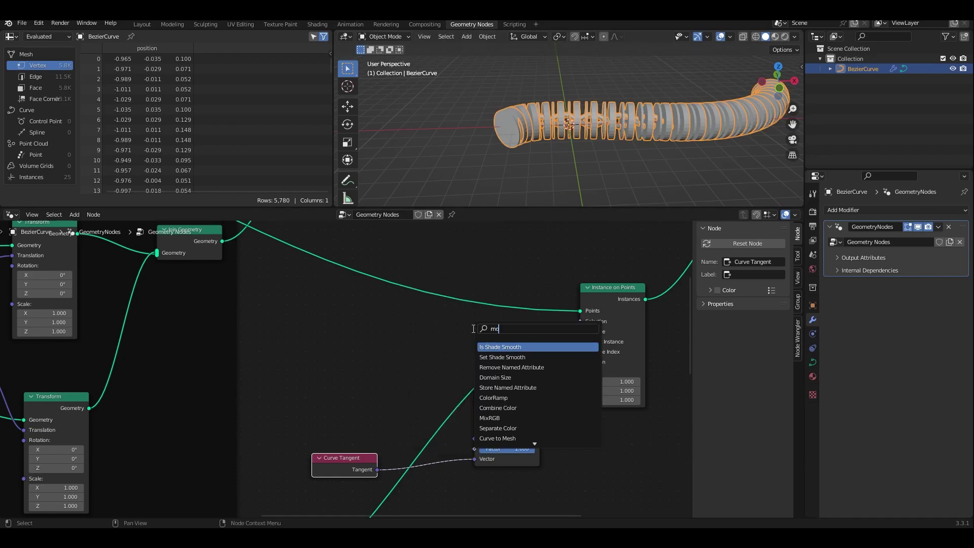
pyautogui.write('dul')
pyautogui.press('BackSpace')
pyautogui.press('BackSpace')
pyautogui.press('BackSpace')
pyautogui.press('BackSpace')
pyautogui.press('BackSpace')
pyautogui.write('math')
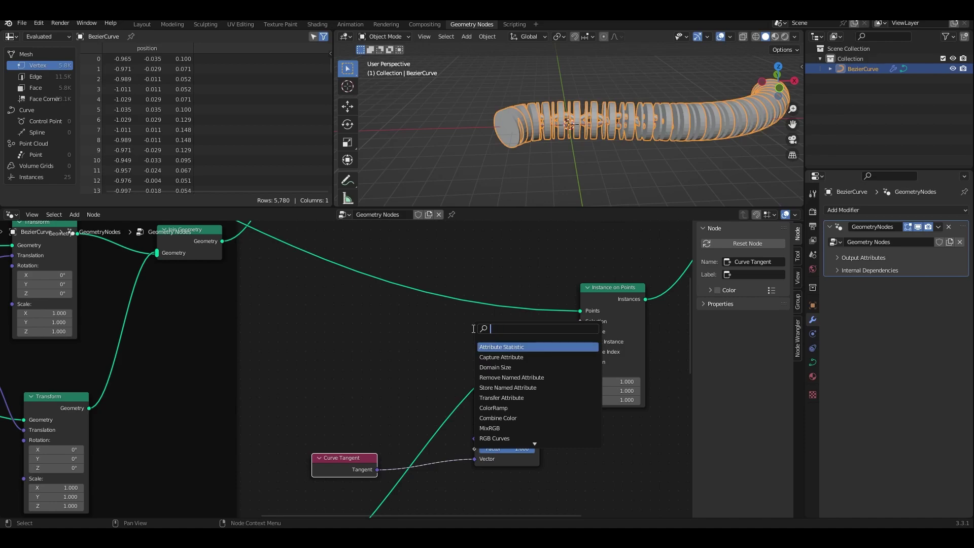
pyautogui.press('Return')
pyautogui.click(404, 363)
pyautogui.click(400, 353)
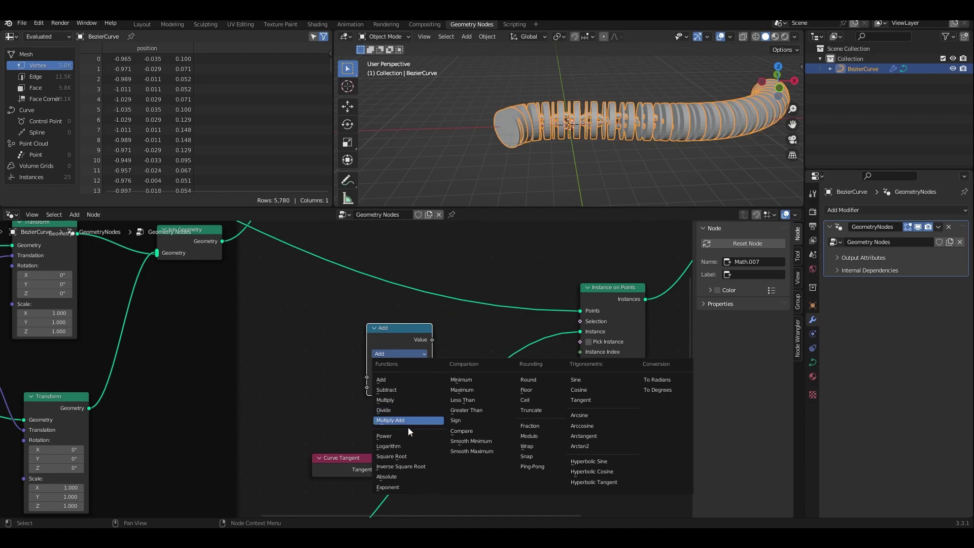
pyautogui.click(537, 436)
pyautogui.moveTo(399, 339); pyautogui.dragTo(419, 331)
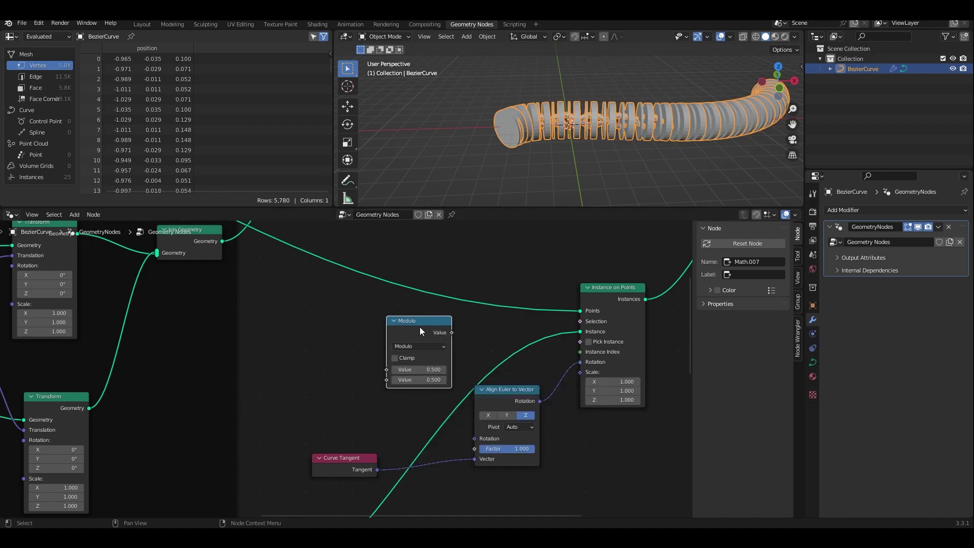
# Step: Add an Index node and connect it to the Modulo node's first Value input
pyautogui.hotkey('shift', 'a')
pyautogui.write('in')
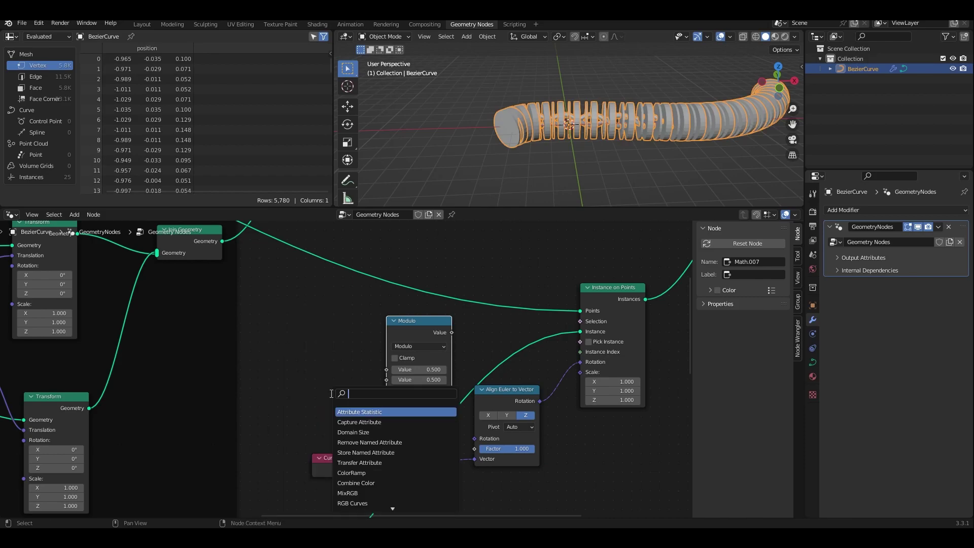
pyautogui.press('Return')
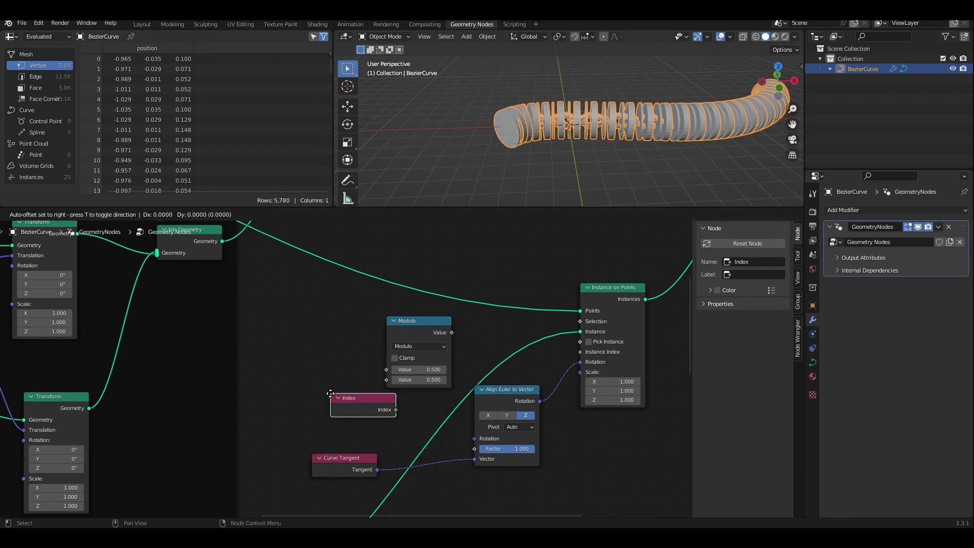
pyautogui.click(264, 310)
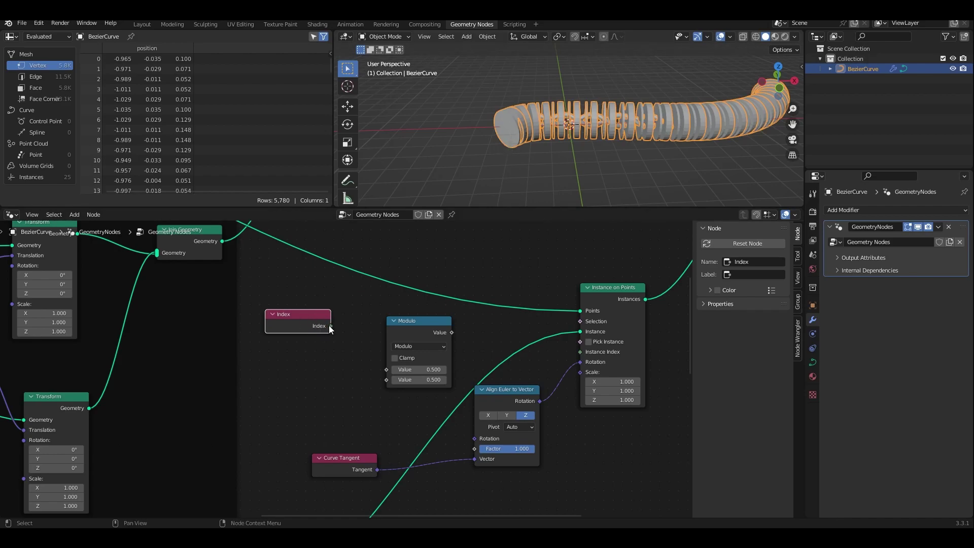
pyautogui.moveTo(330, 326); pyautogui.dragTo(387, 370)
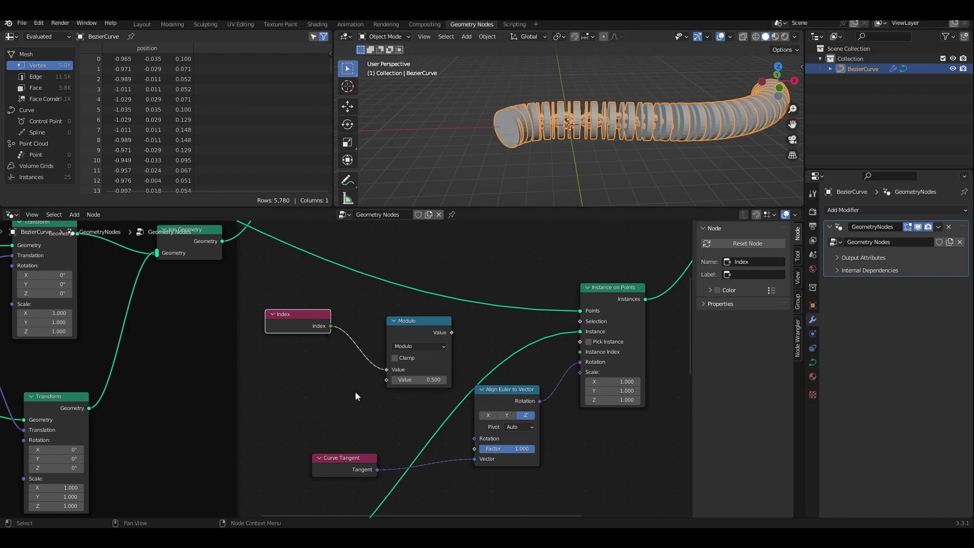
# Step: Add an Integer node and connect it to the Modulo node's second Value input
pyautogui.hotkey('shift', 'a')
pyautogui.click(352, 392)
pyautogui.write('inte')
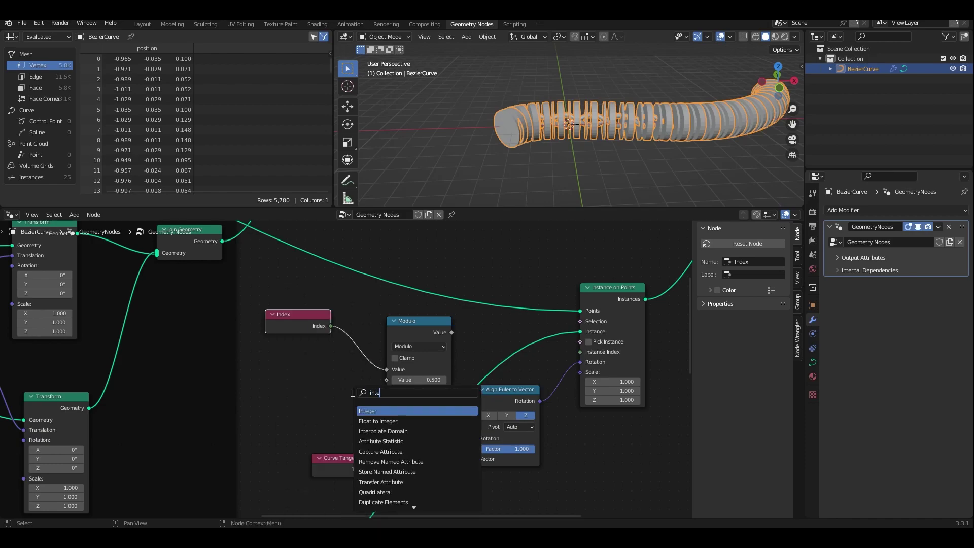
pyautogui.press('Return')
pyautogui.click(321, 389)
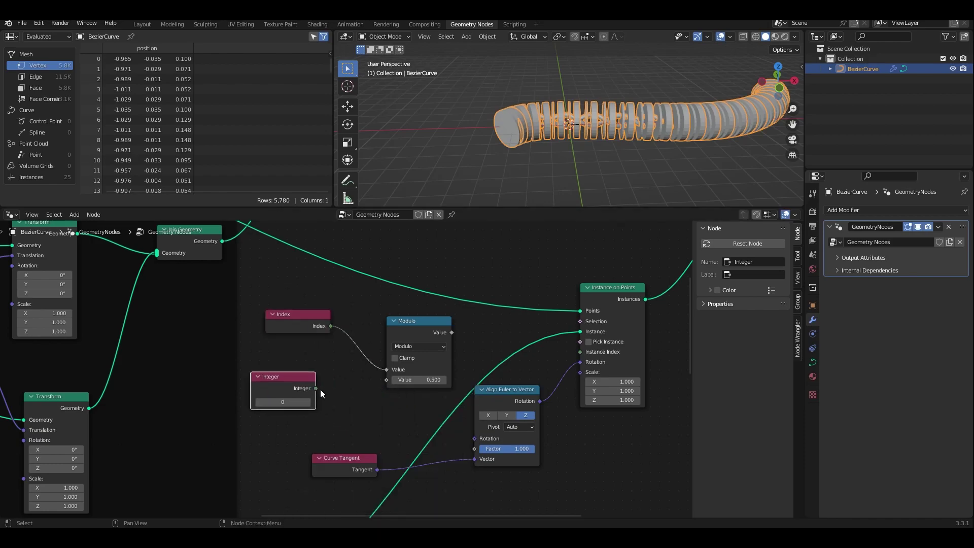
pyautogui.moveTo(316, 389); pyautogui.dragTo(387, 380)
# Step: Connect the Modulo output to Instance on Points' Selection input and set the Integer node to 2
pyautogui.moveTo(451, 333); pyautogui.dragTo(586, 322)
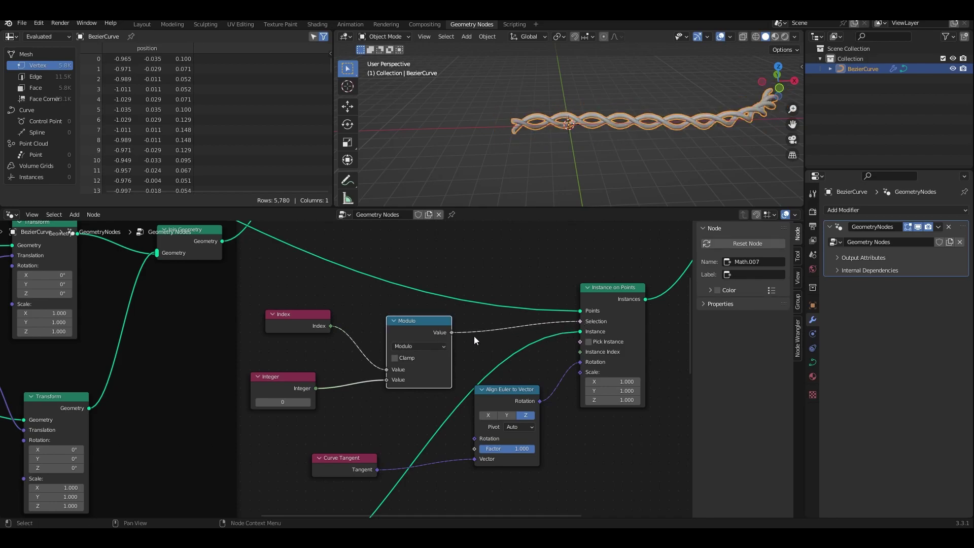
pyautogui.click(278, 401)
pyautogui.press('Return')
pyautogui.click(287, 401)
pyautogui.write('2')
pyautogui.press('Return')
pyautogui.moveTo(614, 162); pyautogui.dragTo(609, 140, button='middle')
pyautogui.moveTo(534, 148); pyautogui.dragTo(528, 167, button='middle')
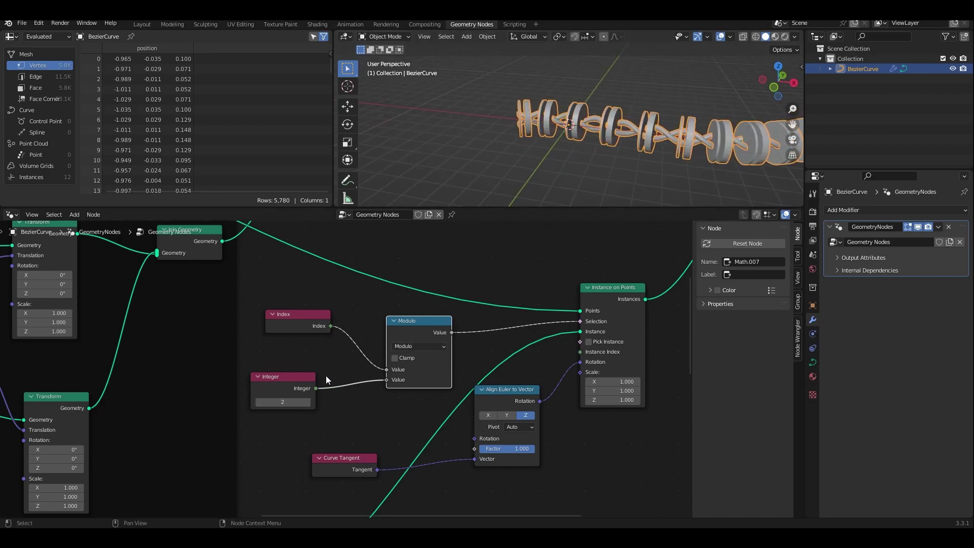
pyautogui.press('g')
pyautogui.click(408, 338)
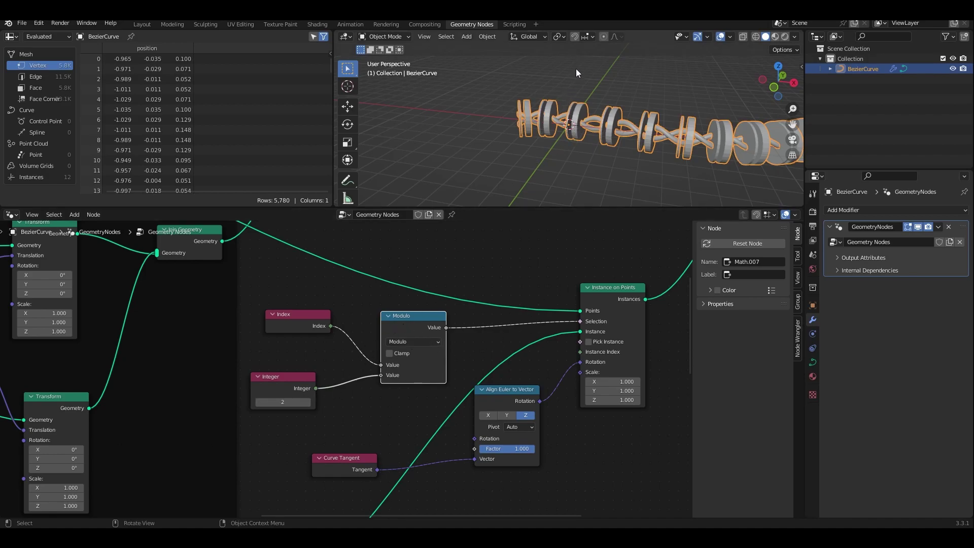
pyautogui.moveTo(556, 103); pyautogui.dragTo(566, 145, button='middle')
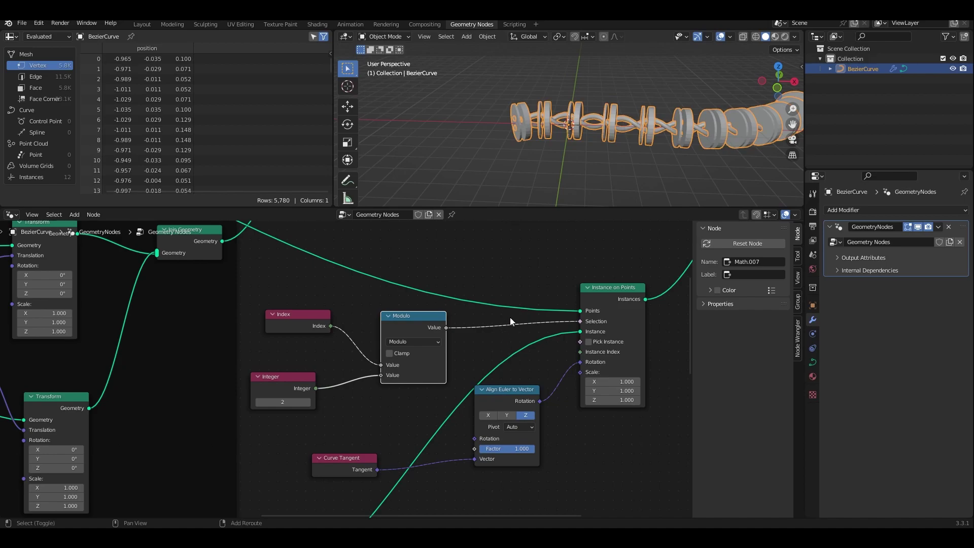
# Step: Insert a Boolean Math node set to Not on the link between Modulo and the Selection input
pyautogui.hotkey('shift', 'a')
pyautogui.write('s')
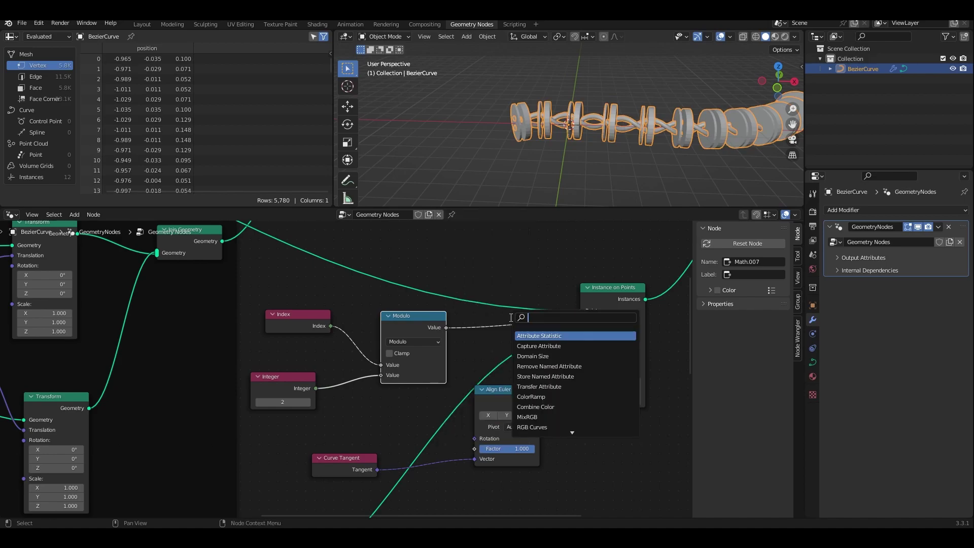
pyautogui.write('boolea')
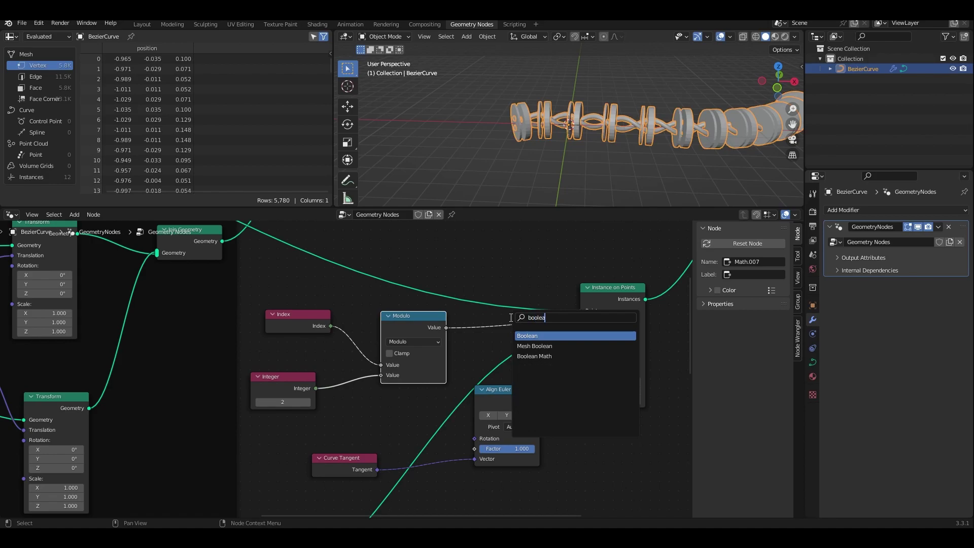
pyautogui.press('Down')
pyautogui.press('Return')
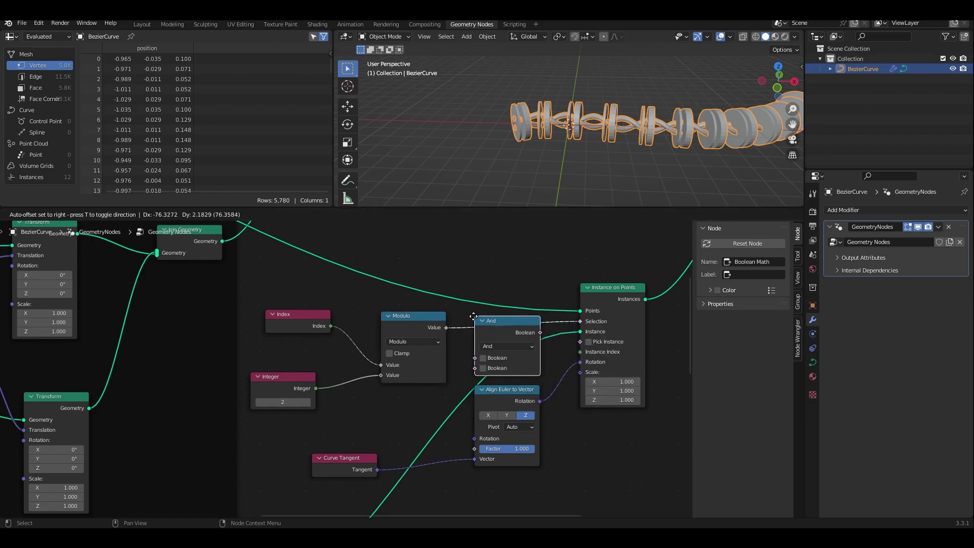
pyautogui.click(477, 315)
pyautogui.click(510, 347)
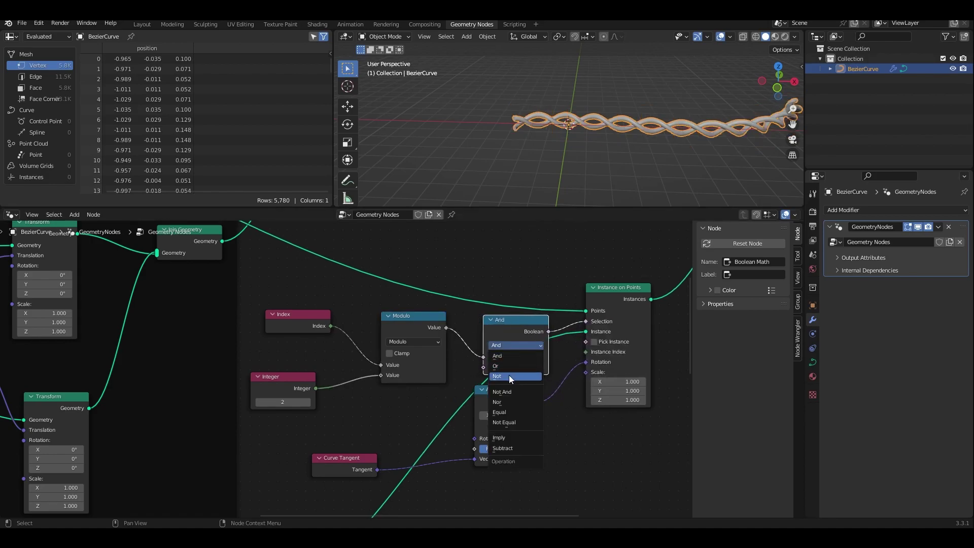
pyautogui.click(509, 375)
pyautogui.moveTo(506, 197); pyautogui.dragTo(538, 152, button='middle')
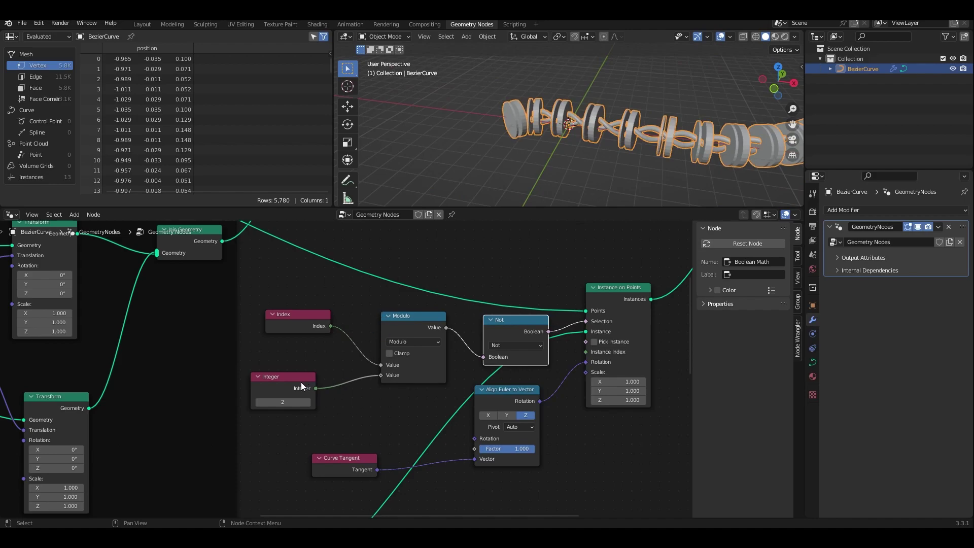
# Step: Set the Integer node feeding the Modulo to 4 to space the connectors further apart
pyautogui.click(288, 404)
pyautogui.press('Return')
pyautogui.scroll(-2, 578, 140)
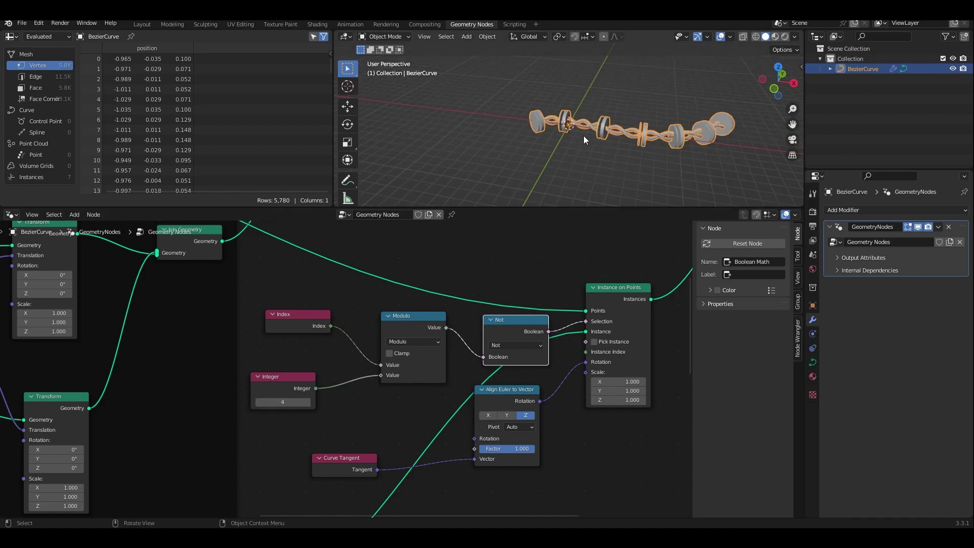
pyautogui.moveTo(601, 132); pyautogui.dragTo(426, 121, button='middle')
# Step: Try a value of 3 in the Integer node, and return it to 4
pyautogui.click(283, 402)
pyautogui.write('3')
pyautogui.press('Return')
pyautogui.click(285, 404)
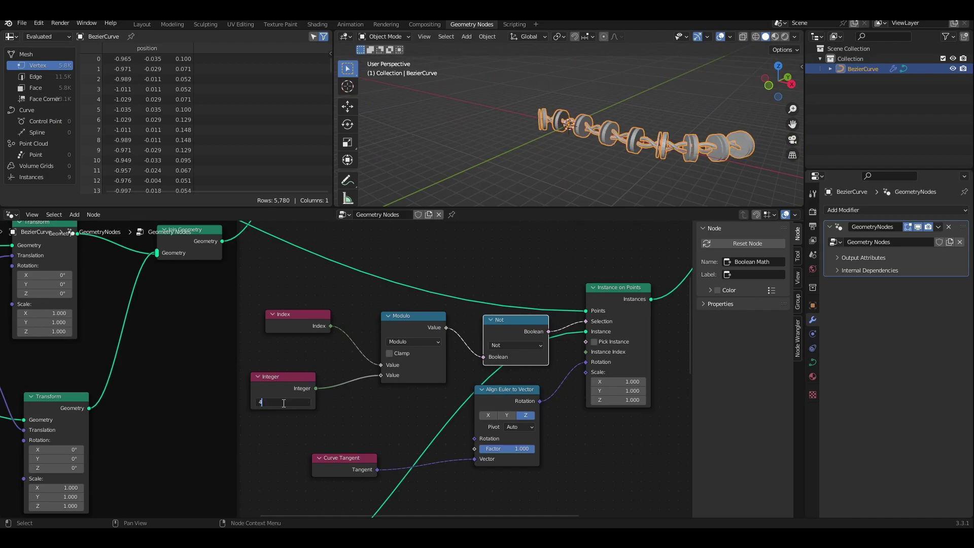
pyautogui.press('Return')
pyautogui.moveTo(579, 114); pyautogui.dragTo(505, 143, button='middle')
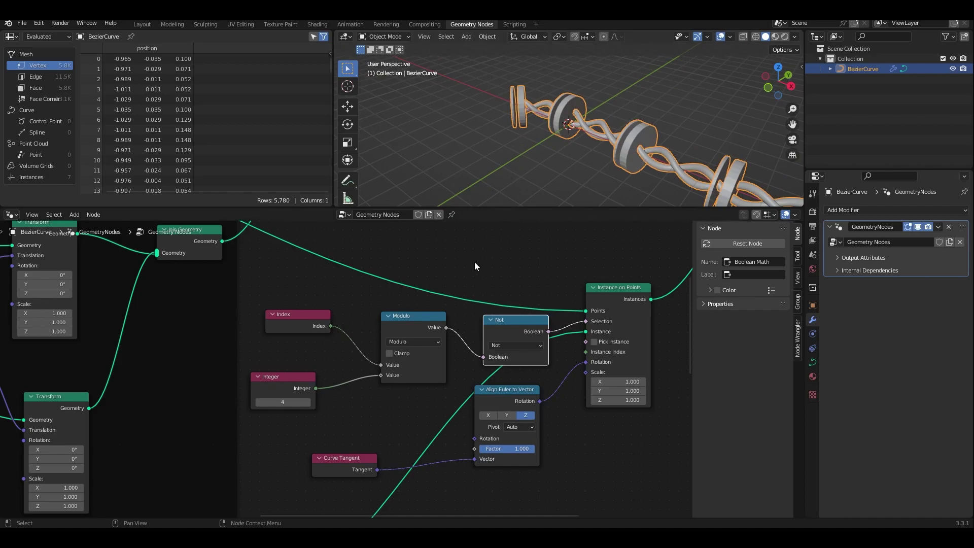
# Step: Move the Add node down, duplicate the 0.350 Multiply node and insert the copy on the link into Add
pyautogui.click(252, 313)
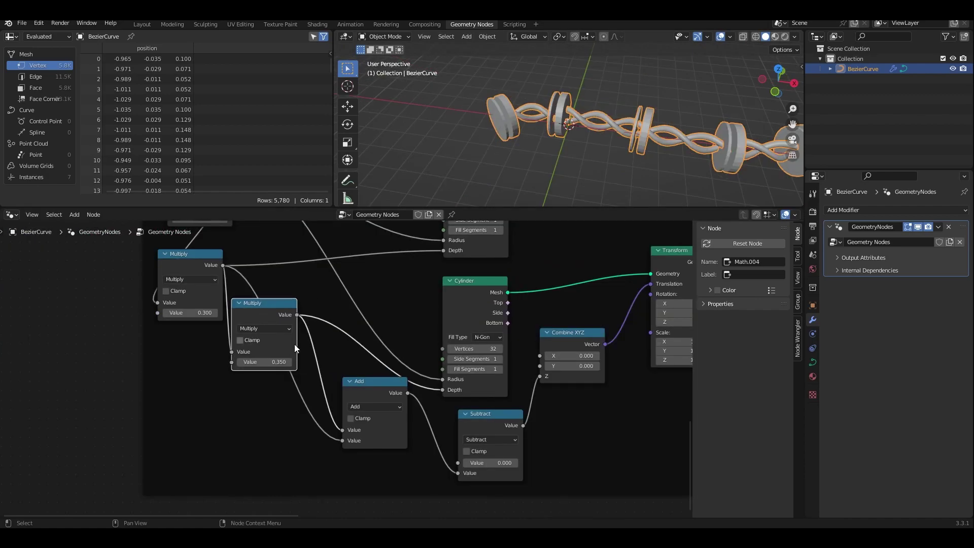
pyautogui.moveTo(361, 390); pyautogui.dragTo(360, 428)
pyautogui.click(248, 312)
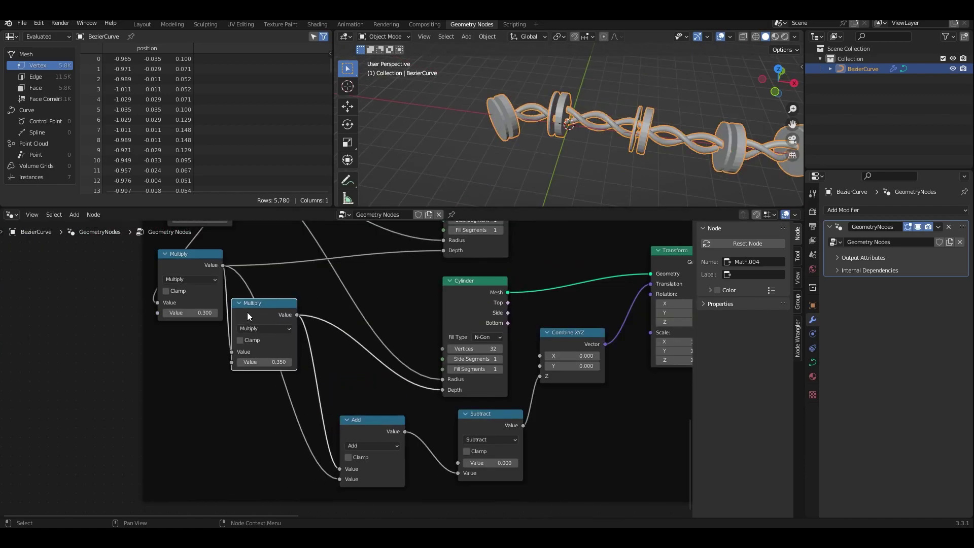
pyautogui.hotkey('shift', 'd')
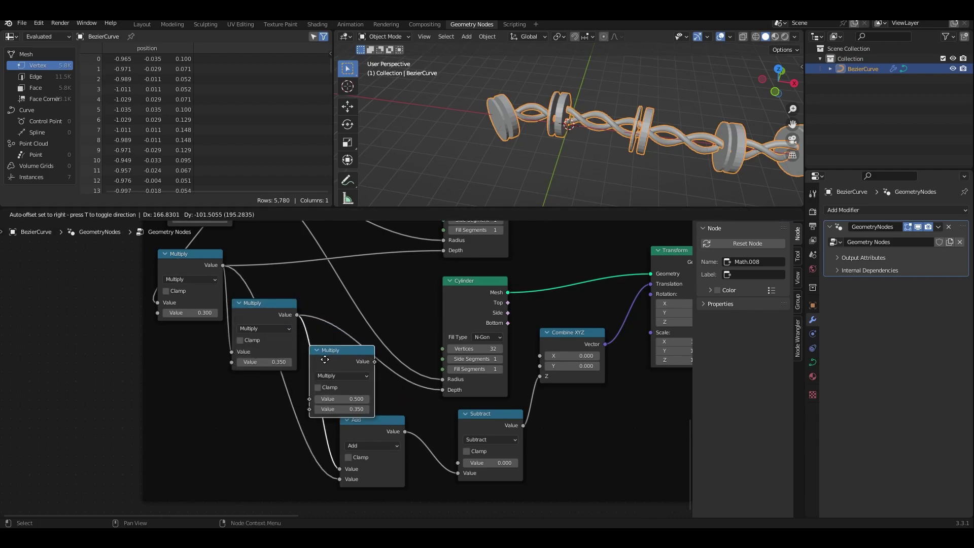
pyautogui.click(350, 381)
# Step: Try factors of 0.6, 0.7 and 0.5 in the duplicated Multiply node to adjust the cylinder offset
pyautogui.click(370, 409)
pyautogui.write('0.6')
pyautogui.press('Return')
pyautogui.click(370, 409)
pyautogui.write('0.7')
pyautogui.press('Return')
pyautogui.click(371, 412)
pyautogui.write('0')
pyautogui.press('Return')
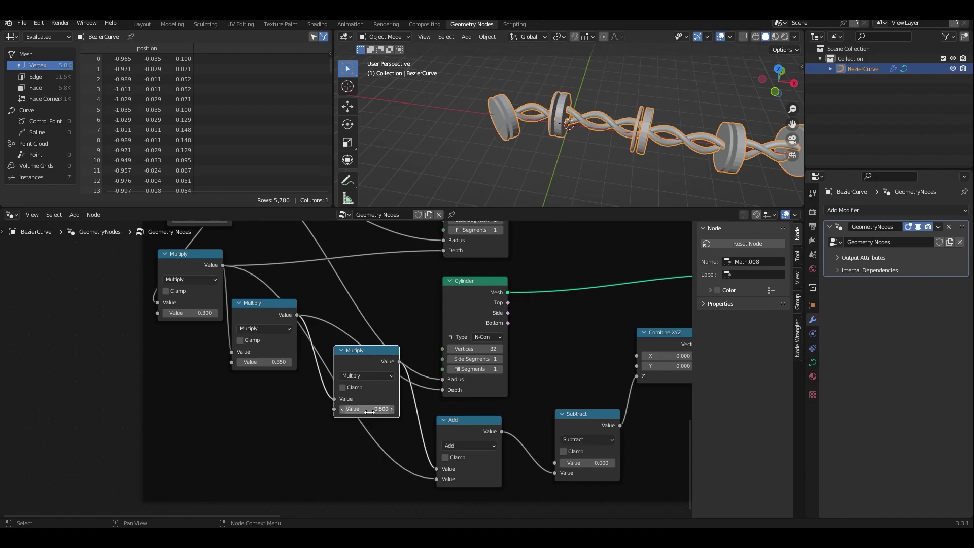
# Step: Set the duplicated Multiply node's factor to 0.4
pyautogui.moveTo(521, 153); pyautogui.dragTo(496, 146, button='middle')
pyautogui.scroll(4, 501, 103)
pyautogui.click(377, 409)
pyautogui.write('0.4')
pyautogui.press('Return')
pyautogui.scroll(2, 276, 422)
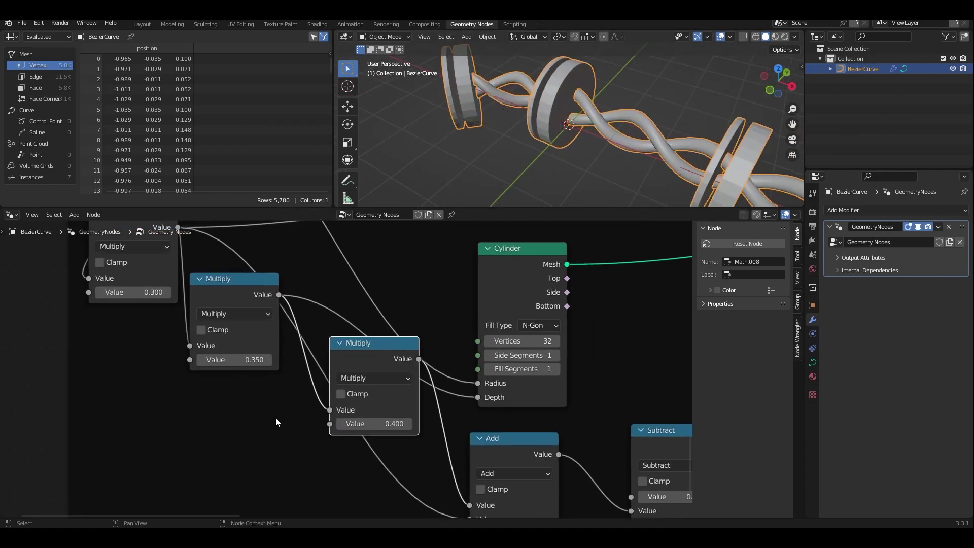
# Step: Try factors of 0.4 and 0.5 in the 0.350 Multiply node that drives the lower Cylinder's depth
pyautogui.click(238, 360)
pyautogui.write('.4')
pyautogui.press('Return')
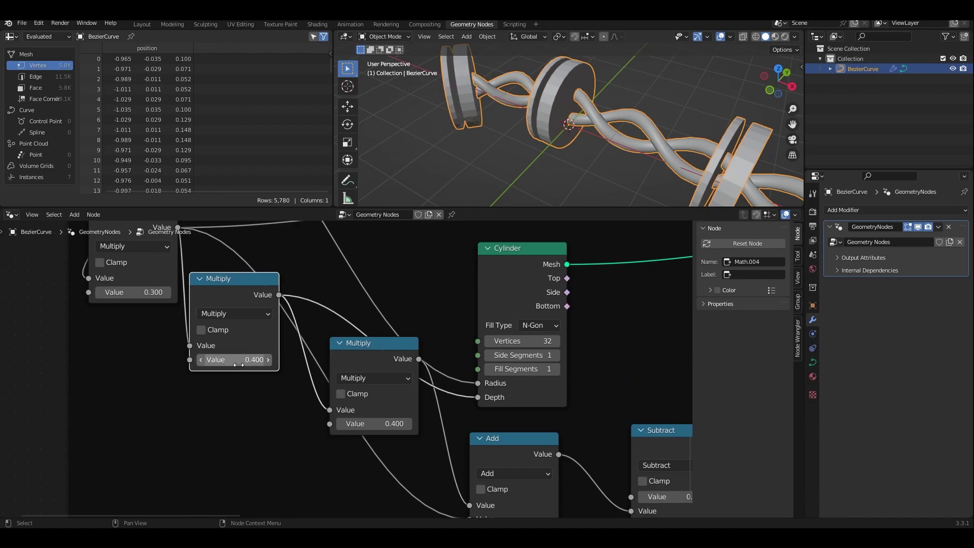
pyautogui.click(239, 360)
pyautogui.write('.5')
pyautogui.press('Return')
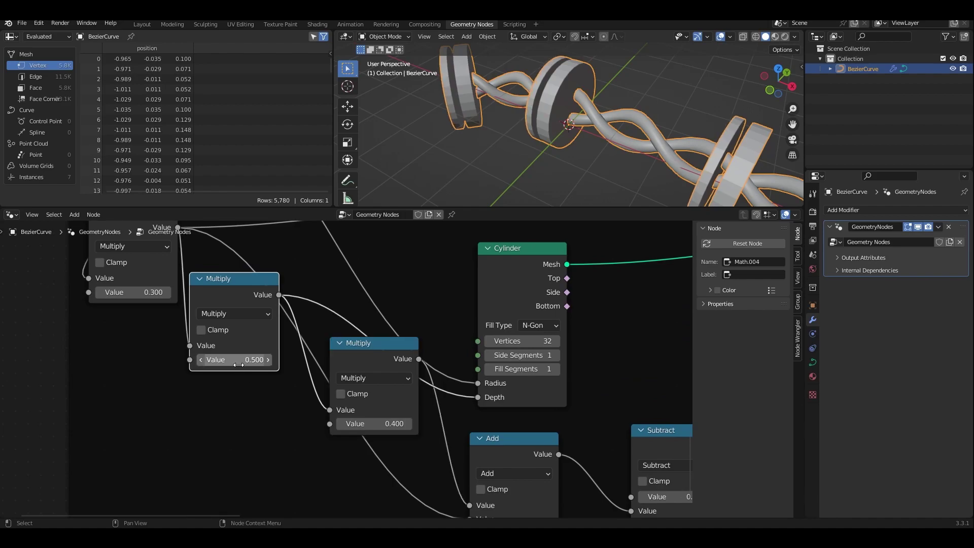
# Step: Set the factor of the Multiply node driving the lower Cylinder's depth to 0.6
pyautogui.click(239, 360)
pyautogui.write('.6')
pyautogui.press('Return')
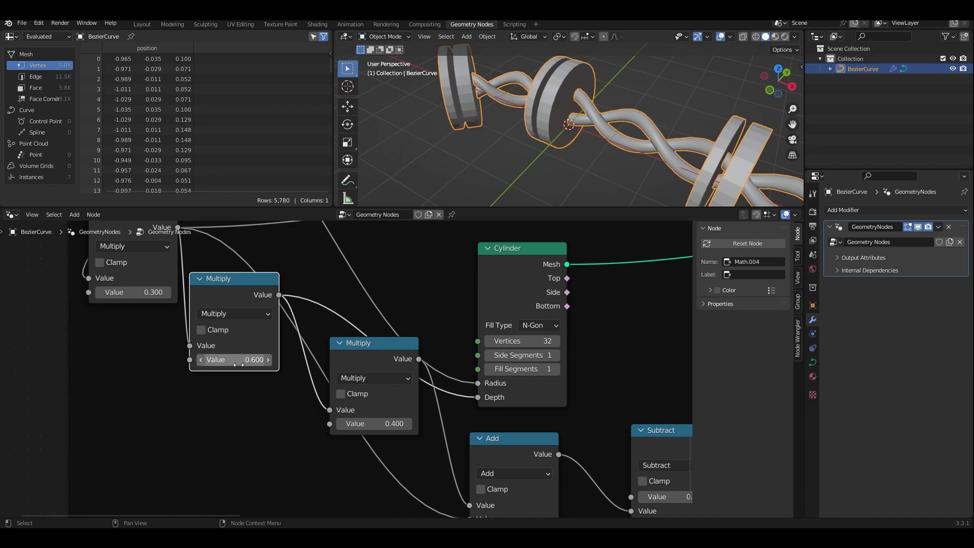
# Step: Set the Integer node feeding the Modulo node to 6 and check the connector spacing along the wire
pyautogui.moveTo(120, 313); pyautogui.dragTo(220, 459, button='middle')
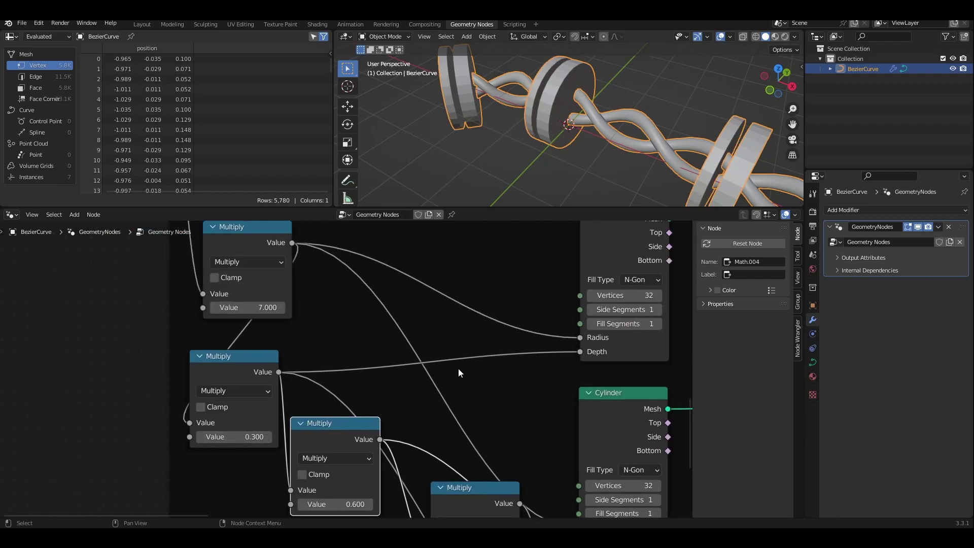
pyautogui.scroll(-1, 458, 368)
pyautogui.scroll(-1, 480, 300)
pyautogui.moveTo(504, 104); pyautogui.dragTo(534, 66, button='middle')
pyautogui.scroll(-4, 663, 91)
pyautogui.moveTo(712, 120); pyautogui.dragTo(693, 140, button='middle')
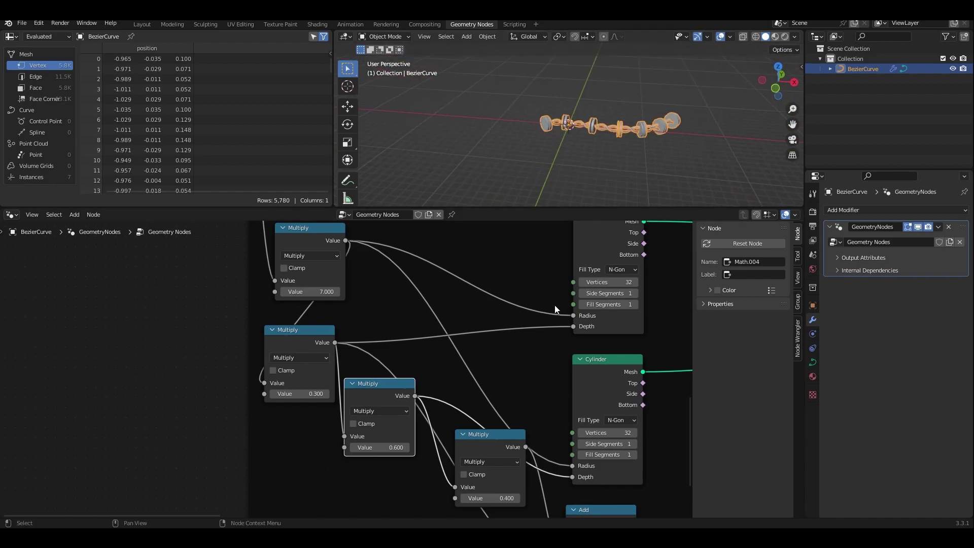
pyautogui.moveTo(560, 310); pyautogui.dragTo(180, 320, button='middle')
pyautogui.scroll(-2, 400, 300)
pyautogui.moveTo(400, 300); pyautogui.dragTo(145, 422, button='middle')
pyautogui.moveTo(408, 402); pyautogui.dragTo(418, 420, button='middle')
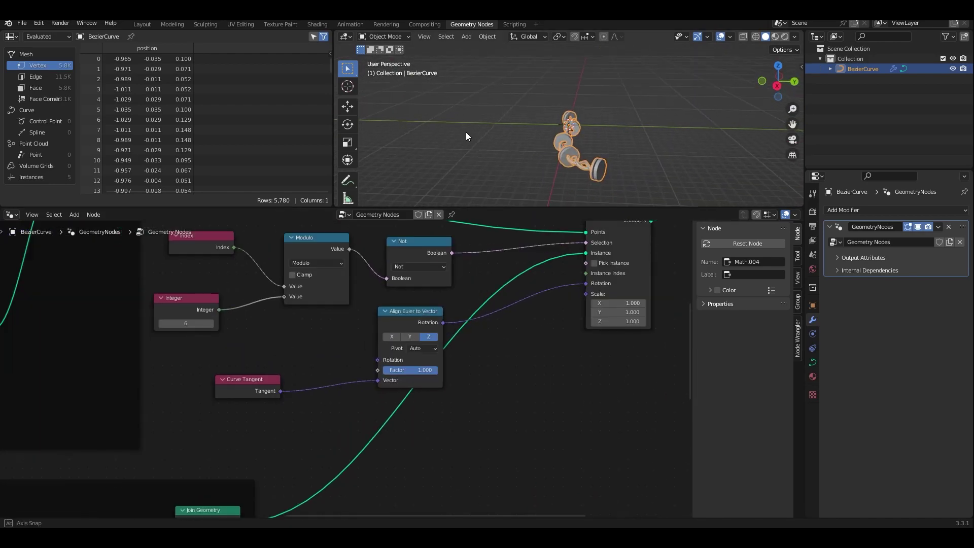
pyautogui.moveTo(465, 132); pyautogui.dragTo(629, 124, button='middle')
pyautogui.scroll(2, 601, 142)
pyautogui.scroll(-3, 617, 152)
# Step: Frame the Instance on Points node with its selection and rotation nodes, label the frame "Instance breaking object", and shift it sideways
pyautogui.moveTo(318, 222); pyautogui.dragTo(339, 306, button='middle')
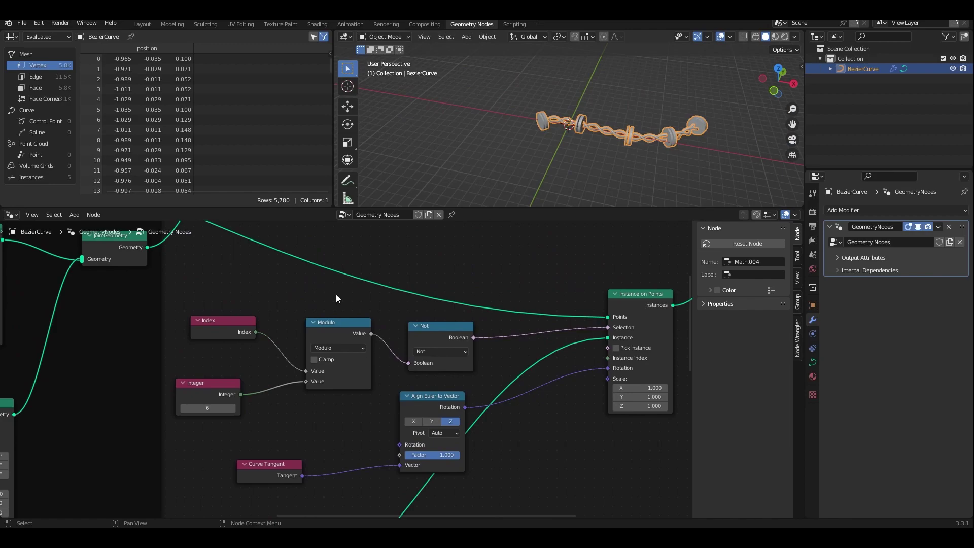
pyautogui.scroll(-2, 392, 293)
pyautogui.scroll(-2, 256, 320)
pyautogui.moveTo(255, 302); pyautogui.dragTo(565, 457)
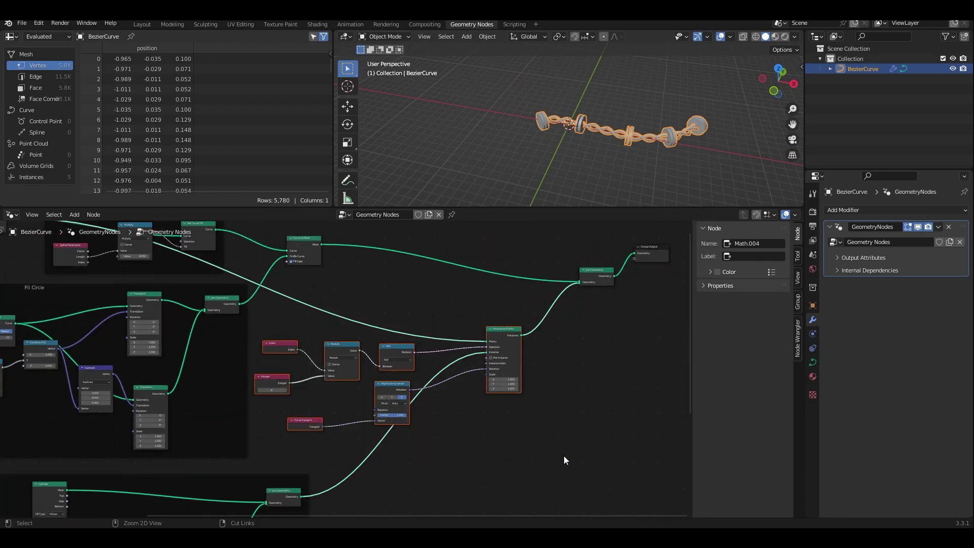
pyautogui.hotkey('ctrl', 'j')
pyautogui.write('Ins')
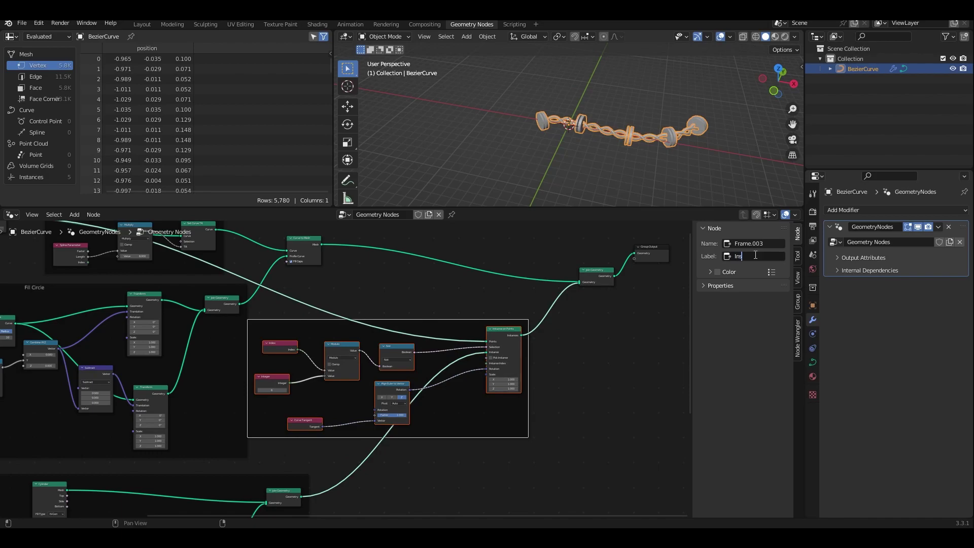
pyautogui.write('tance breaking object')
pyautogui.press('Return')
pyautogui.moveTo(401, 323); pyautogui.dragTo(457, 323)
# Step: Enlarge the 3D viewport above the node editor and get a closer view of the whole wire
pyautogui.moveTo(384, 281); pyautogui.dragTo(456, 389, button='middle')
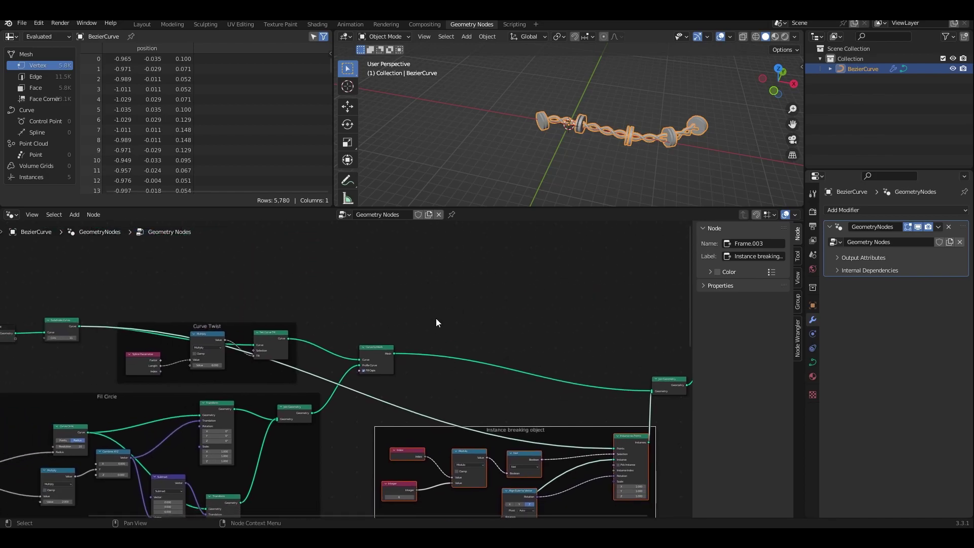
pyautogui.scroll(5, 586, 104)
pyautogui.moveTo(570, 114); pyautogui.dragTo(531, 140, button='middle')
pyautogui.moveTo(533, 207); pyautogui.dragTo(535, 273)
pyautogui.moveTo(563, 219); pyautogui.dragTo(528, 183, button='middle')
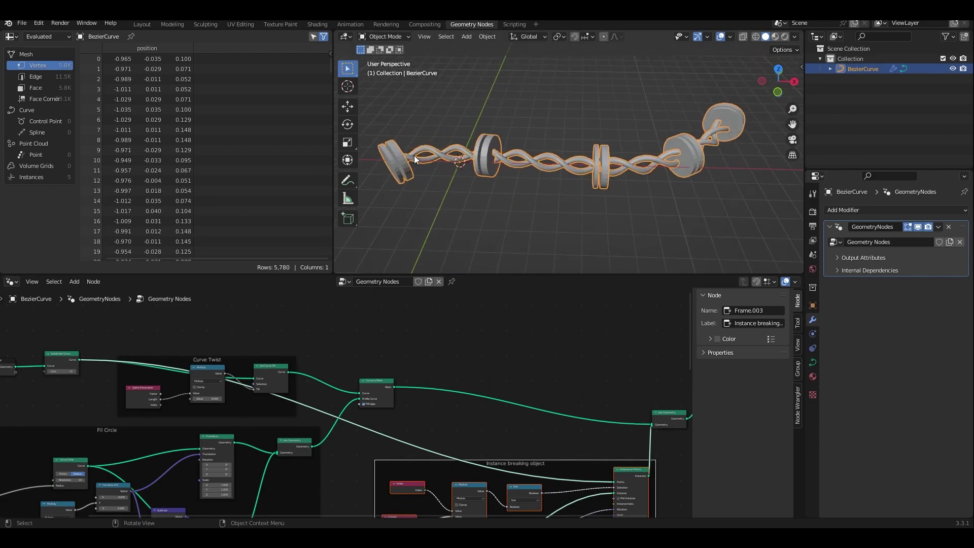
# Step: Create a new material on the curve with a red base color of hue 0.995 and saturation 1.000
pyautogui.click(814, 376)
pyautogui.click(887, 255)
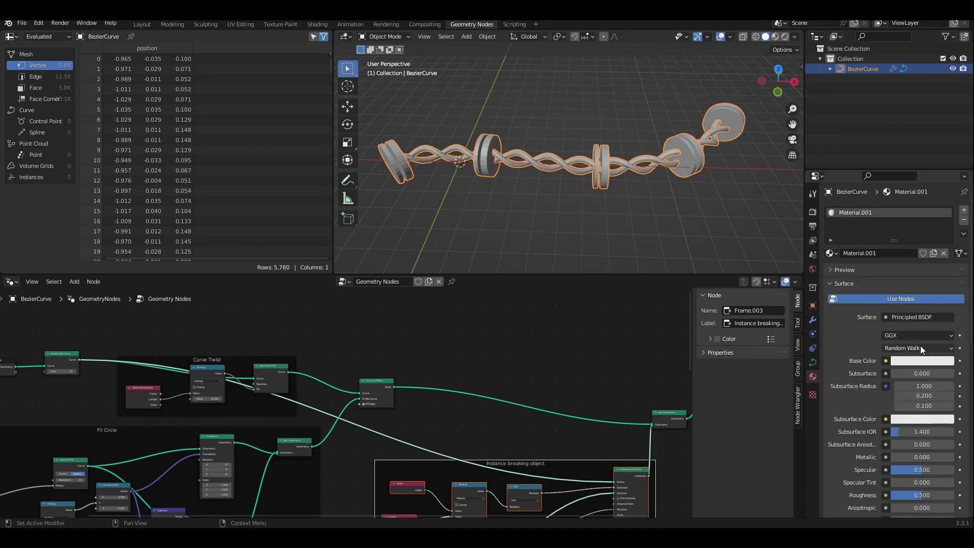
pyautogui.click(911, 359)
pyautogui.moveTo(906, 254); pyautogui.dragTo(909, 290)
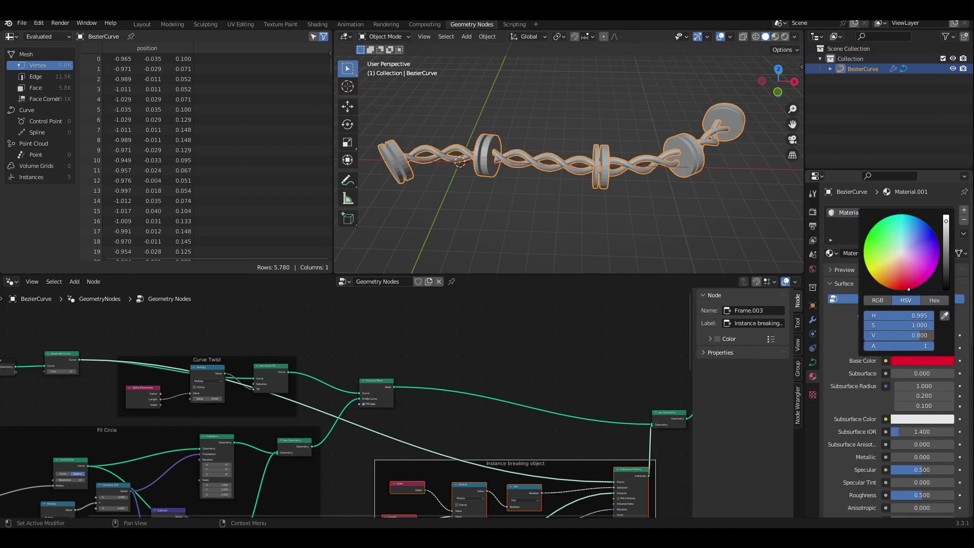
# Step: Add a second material slot and rename the first material Red
pyautogui.click(964, 209)
pyautogui.click(871, 213)
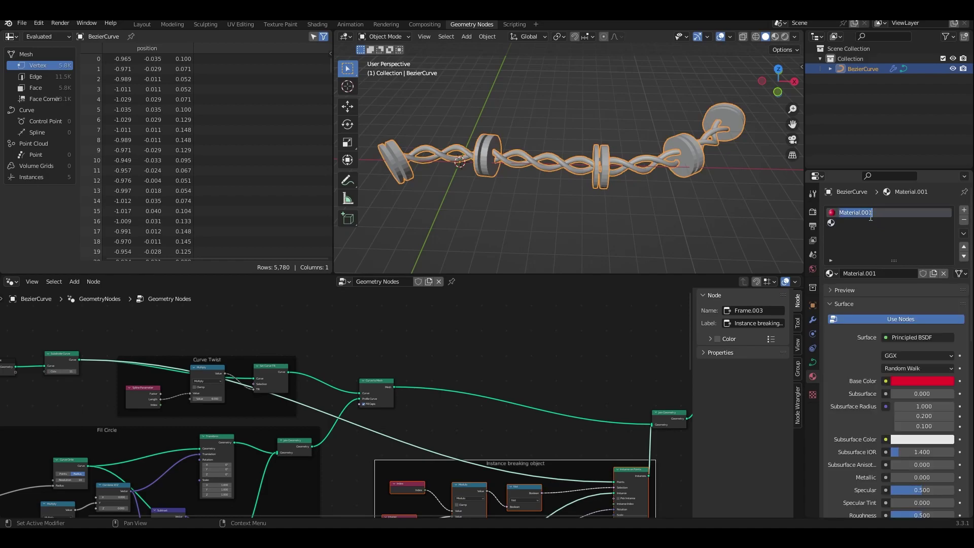
pyautogui.write('R')
pyautogui.press('Return')
# Step: Create a material in the second slot with base color hue 0.667 and saturation 1.000, and name it Blue
pyautogui.click(880, 224)
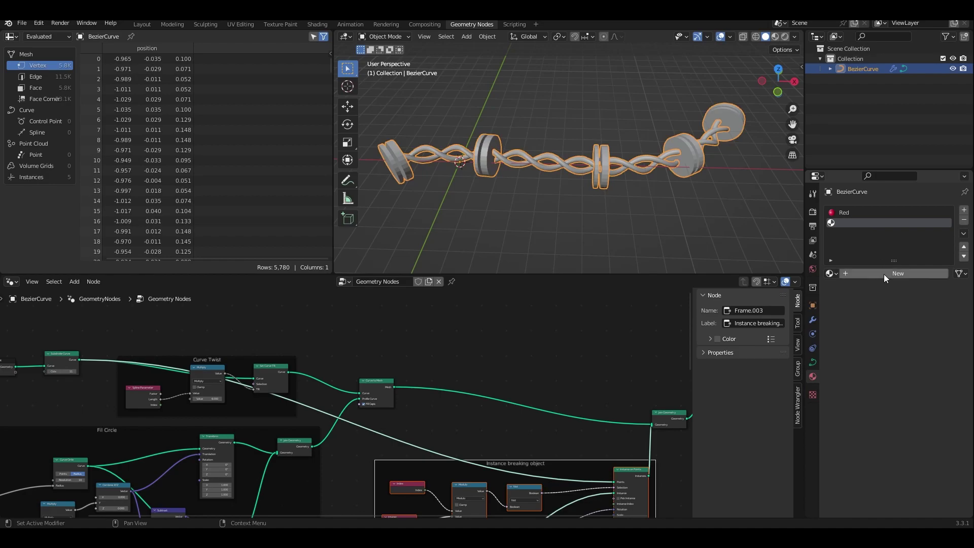
pyautogui.click(884, 274)
pyautogui.click(930, 381)
pyautogui.click(937, 258)
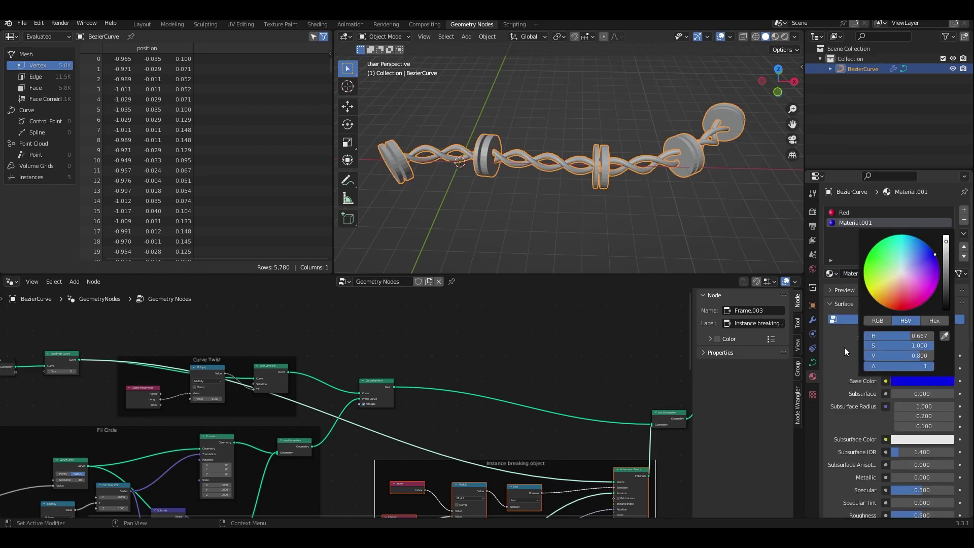
pyautogui.doubleClick(866, 274)
pyautogui.write('Blue')
pyautogui.press('Return')
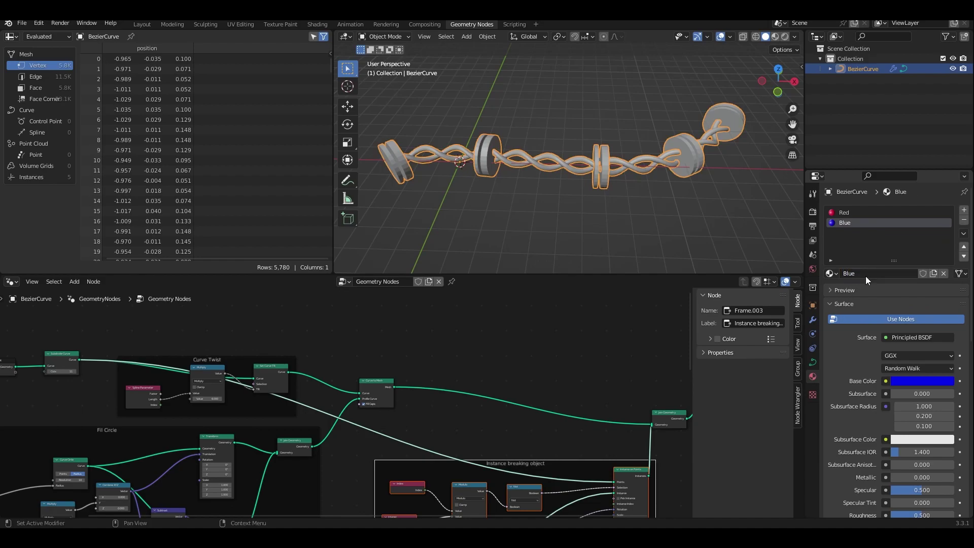
# Step: Add a third slot with a new material, set its Metallic to 1.000, and name it Metal
pyautogui.click(961, 211)
pyautogui.click(897, 273)
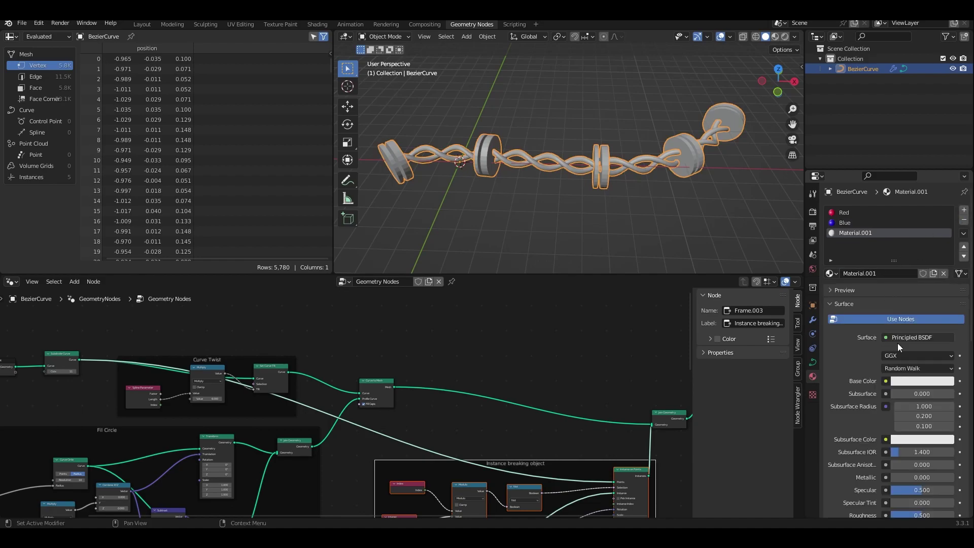
pyautogui.click(918, 382)
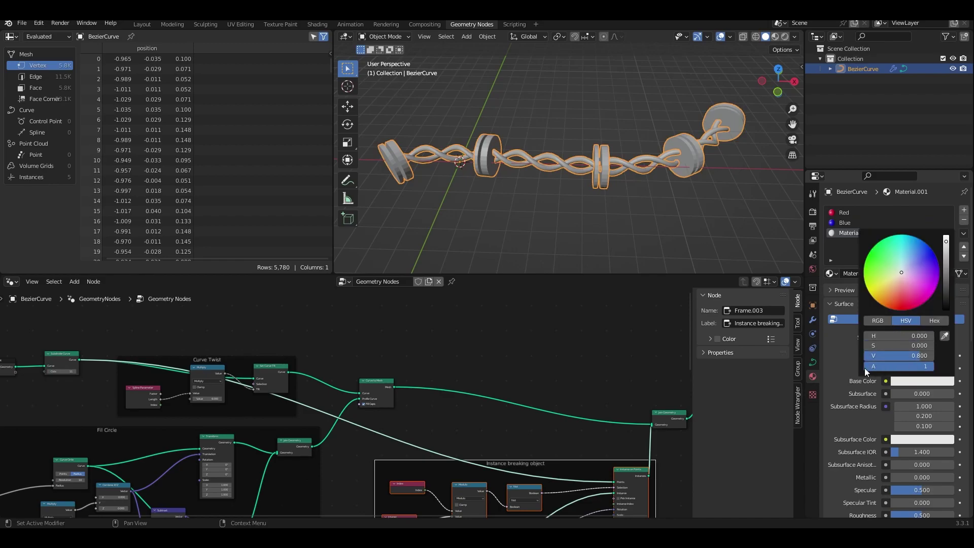
pyautogui.scroll(-2, 883, 470)
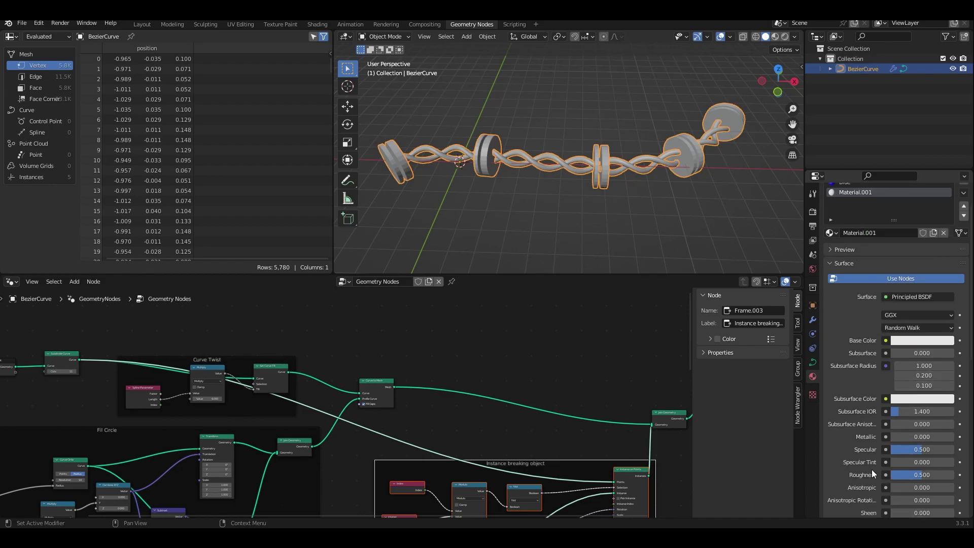
pyautogui.scroll(-2, 872, 470)
pyautogui.moveTo(890, 375); pyautogui.dragTo(954, 376)
pyautogui.scroll(4, 860, 305)
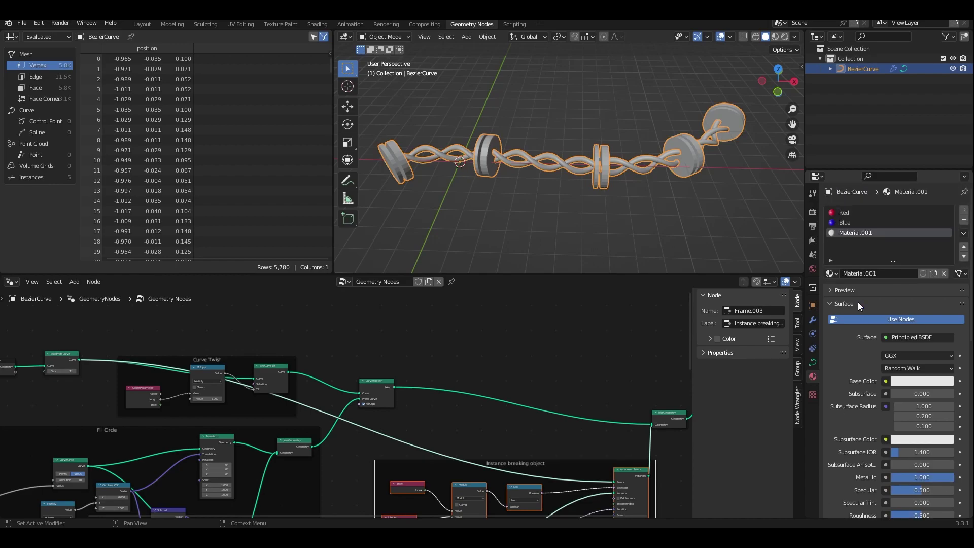
pyautogui.click(886, 274)
pyautogui.write('Metal')
pyautogui.press('Return')
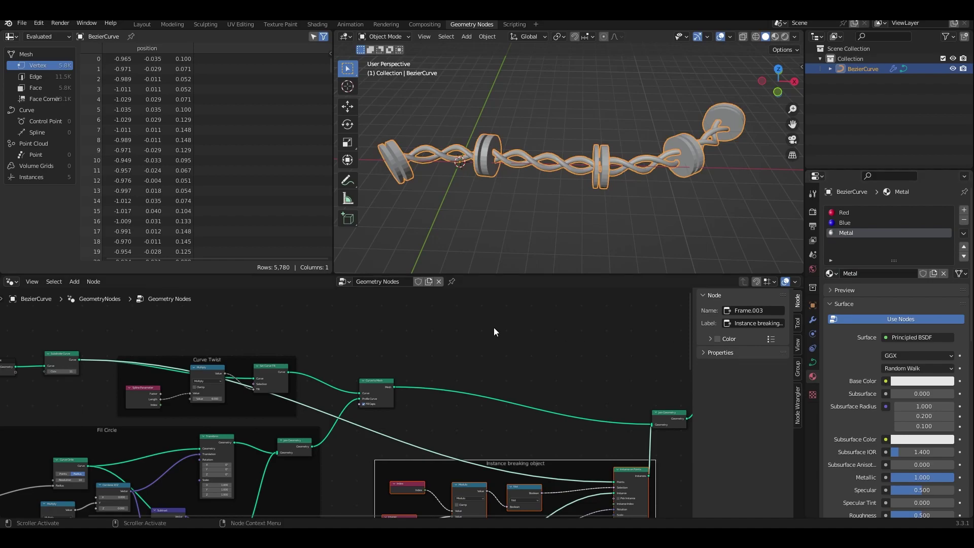
# Step: Move the final Join Geometry node aside and insert a Set Material node between Instance on Points and Join Geometry
pyautogui.moveTo(545, 352); pyautogui.dragTo(379, 334, button='middle')
pyautogui.moveTo(590, 451); pyautogui.dragTo(482, 405, button='middle')
pyautogui.moveTo(397, 351); pyautogui.dragTo(453, 348)
pyautogui.moveTo(450, 427)
pyautogui.mouseDown(button='middle')
pyautogui.moveTo(519, 337)
pyautogui.moveTo(450, 420)
pyautogui.mouseUp(button='middle')
pyautogui.hotkey('shift', 'a')
pyautogui.write('s')
pyautogui.write('set mate')
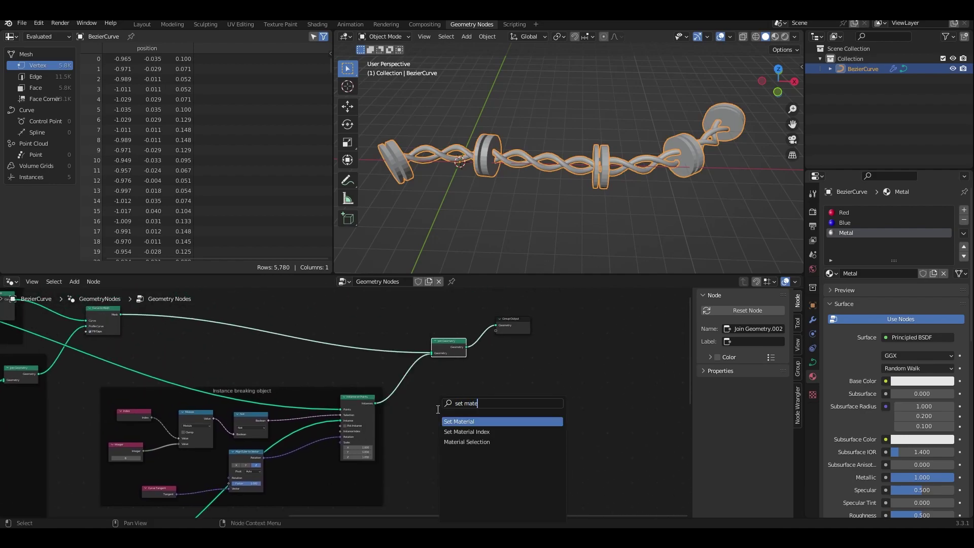
pyautogui.press('Return')
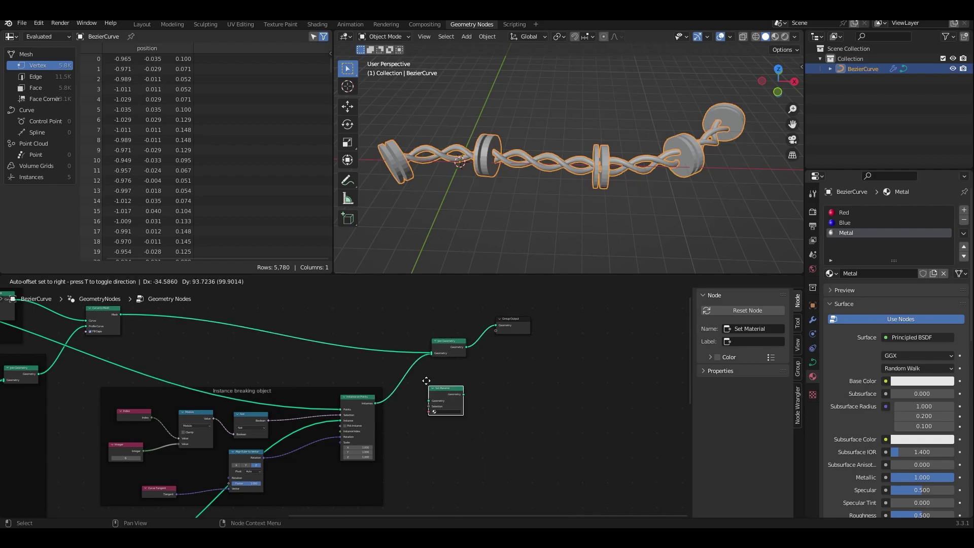
pyautogui.click(454, 404)
# Step: Assign the Metal material in the Set Material node after Instance on Points
pyautogui.scroll(2, 454, 404)
pyautogui.click(453, 399)
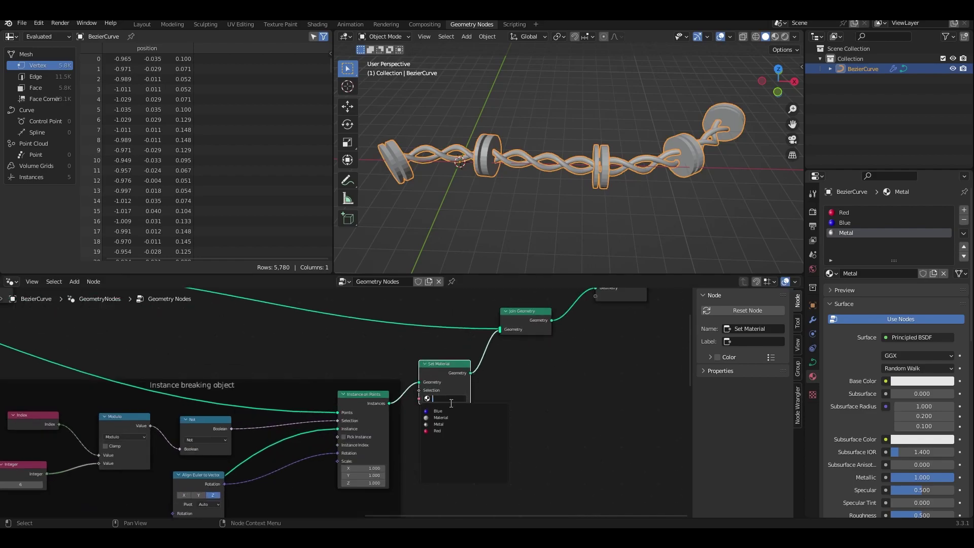
pyautogui.click(452, 424)
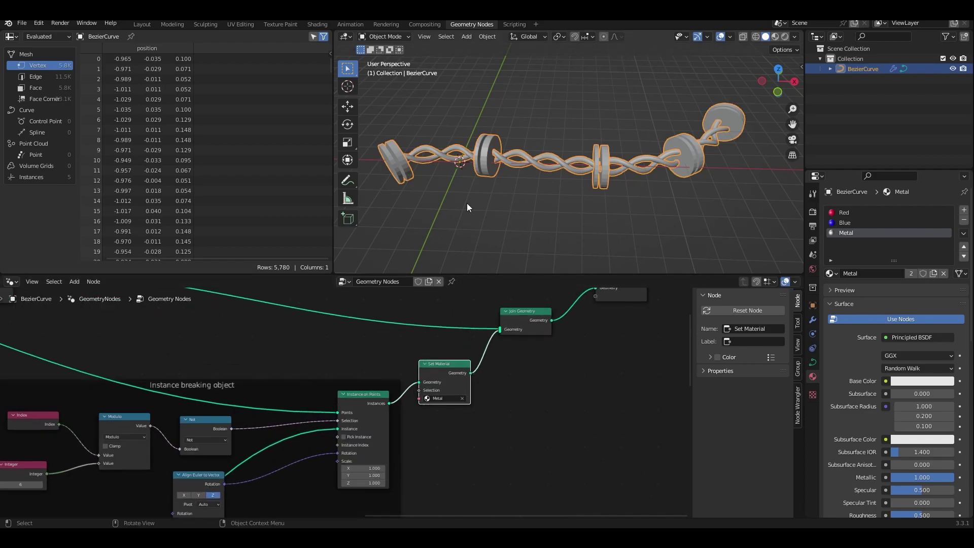
# Step: Inspect the Fill Circle frame's nodes and switch the 3D viewport to Material Preview shading
pyautogui.moveTo(326, 337); pyautogui.dragTo(516, 398, button='middle')
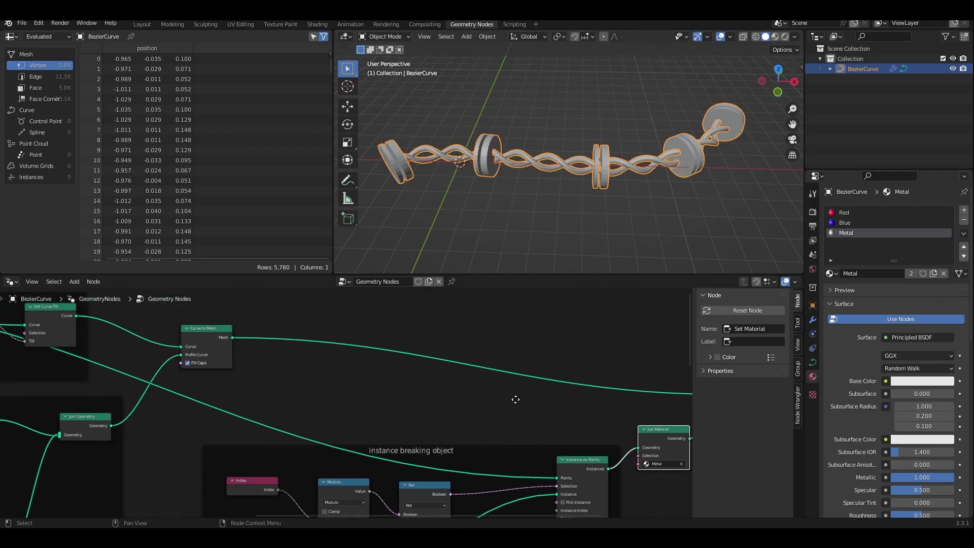
pyautogui.scroll(-2, 348, 361)
pyautogui.moveTo(348, 361); pyautogui.dragTo(557, 322, button='middle')
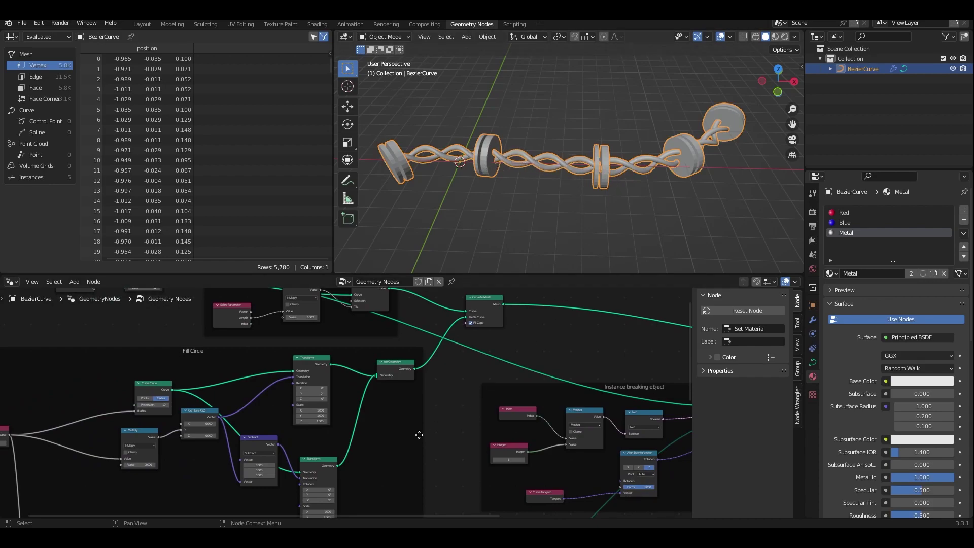
pyautogui.moveTo(420, 404); pyautogui.dragTo(471, 412, button='middle')
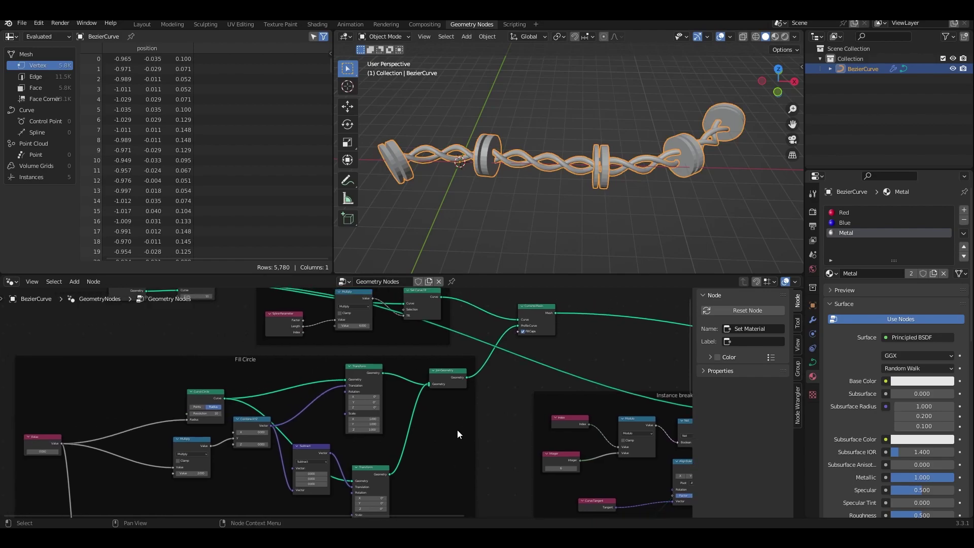
pyautogui.scroll(5, 412, 409)
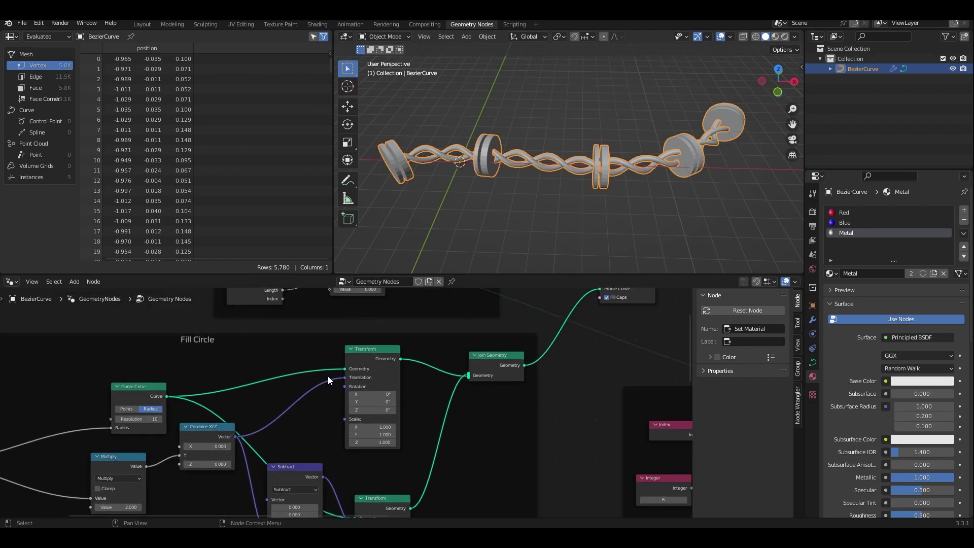
pyautogui.moveTo(345, 365); pyautogui.dragTo(433, 365, button='middle')
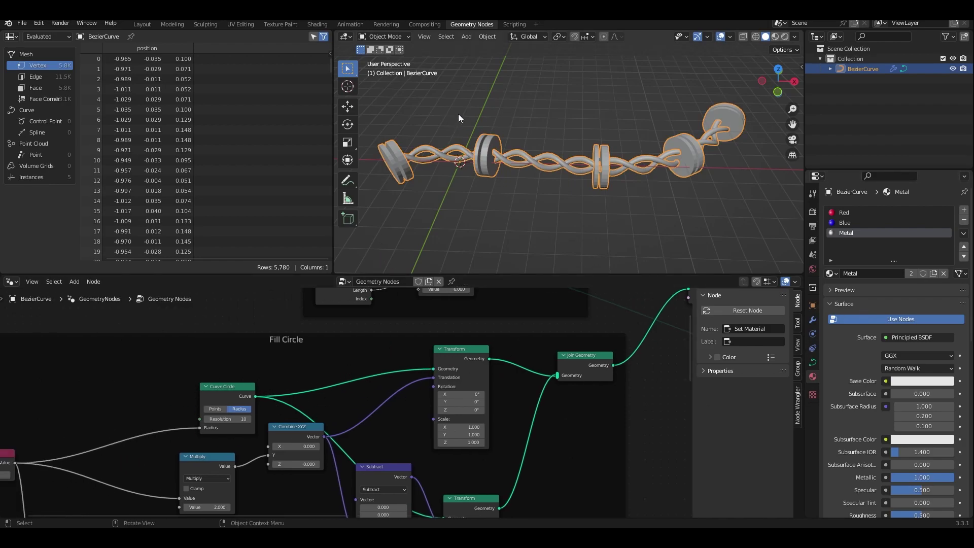
pyautogui.click(772, 38)
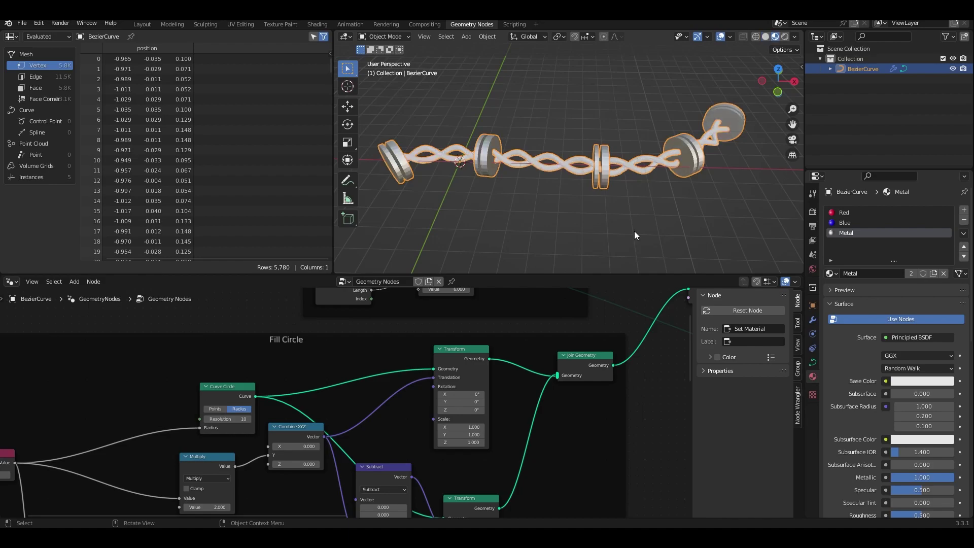
# Step: Try to assign the Blue material by inserting a Set Material node between the upper Fill Circle Transform and Join Geometry
pyautogui.moveTo(681, 407); pyautogui.dragTo(491, 410, button='middle')
pyautogui.moveTo(388, 429); pyautogui.dragTo(548, 403, button='middle')
pyautogui.hotkey('shift', 'a')
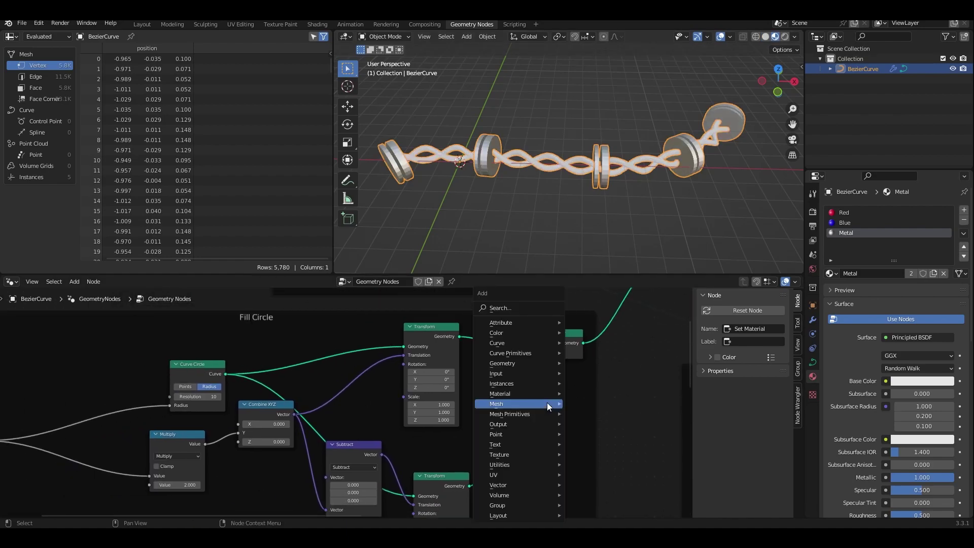
pyautogui.write('set')
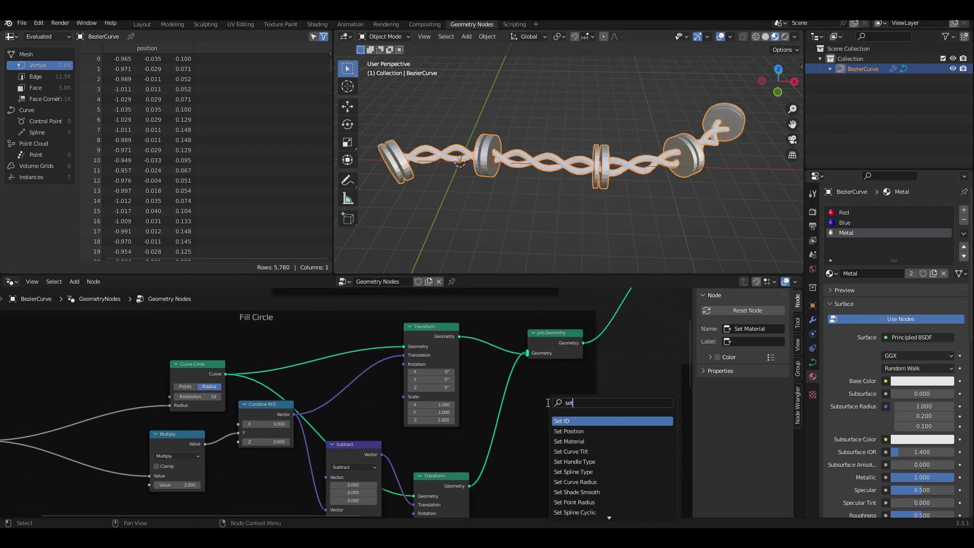
pyautogui.write(' mate')
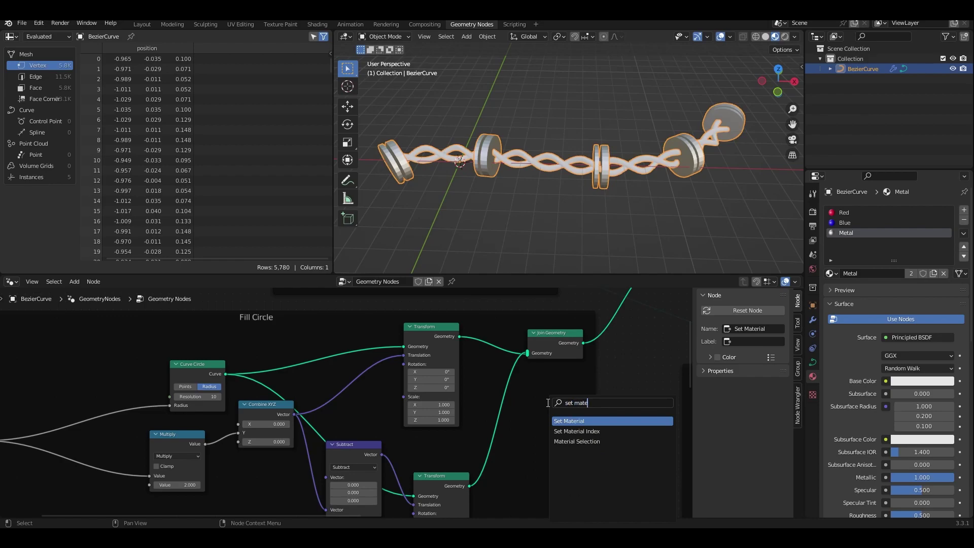
pyautogui.press('Return')
pyautogui.click(517, 353)
pyautogui.click(520, 374)
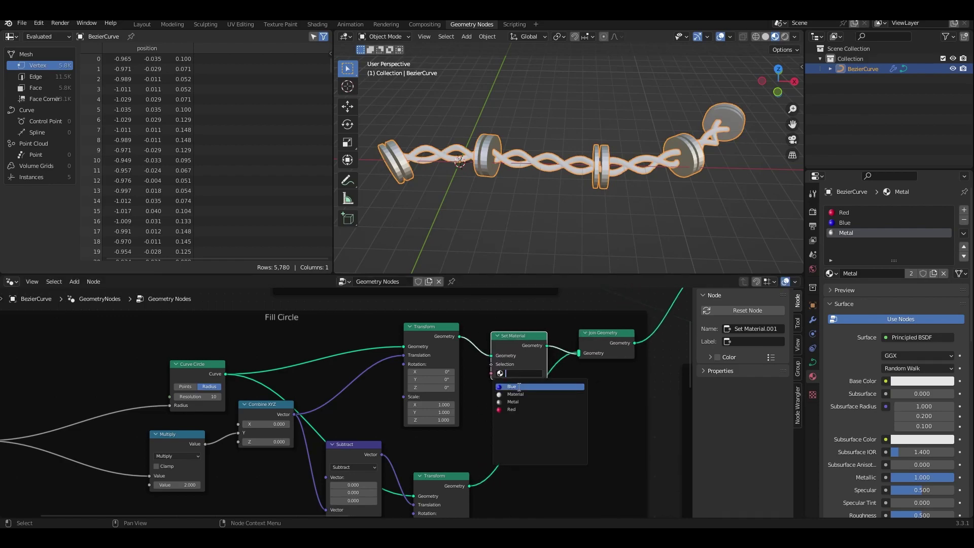
pyautogui.click(522, 387)
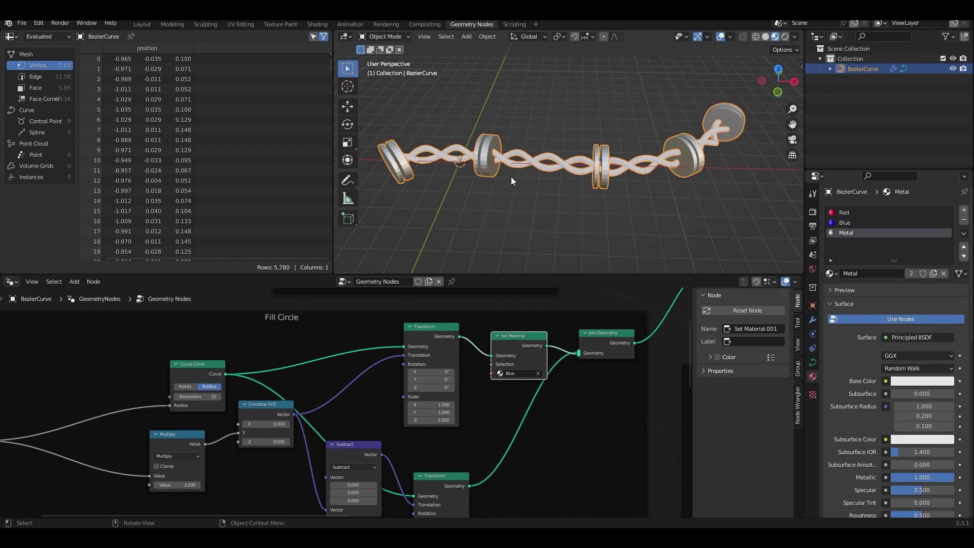
pyautogui.moveTo(491, 356); pyautogui.dragTo(510, 355)
pyautogui.moveTo(308, 400); pyautogui.dragTo(373, 397)
# Step: Duplicate the Curve to Mesh node twice, inserting one copy after each Transform node in the Fill Circle frame
pyautogui.moveTo(396, 384); pyautogui.dragTo(602, 392, button='middle')
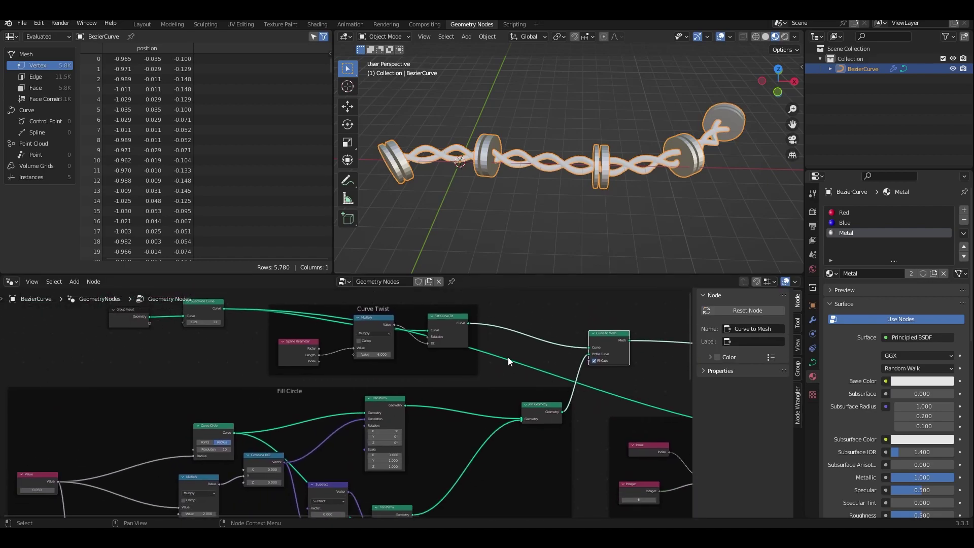
pyautogui.moveTo(473, 439); pyautogui.dragTo(507, 436, button='middle')
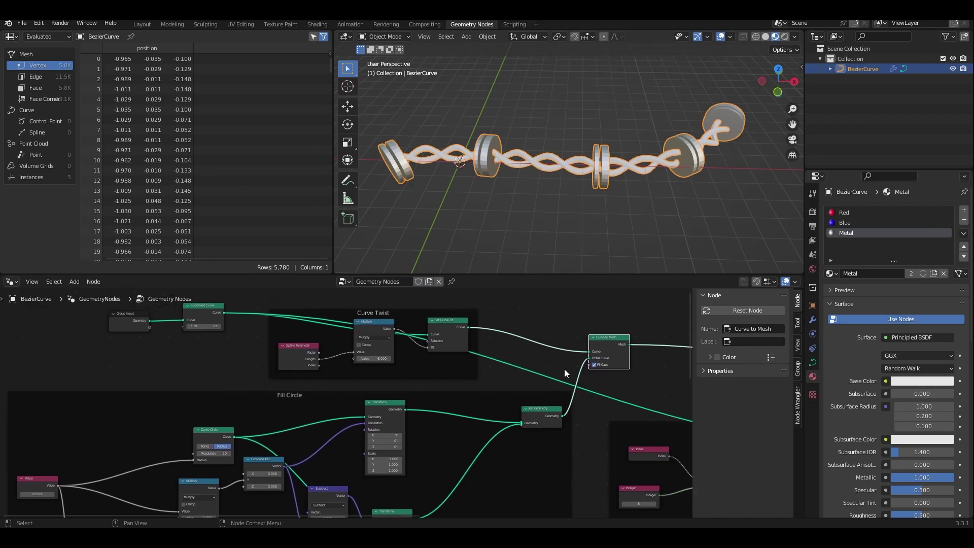
pyautogui.hotkey('shift', 'd')
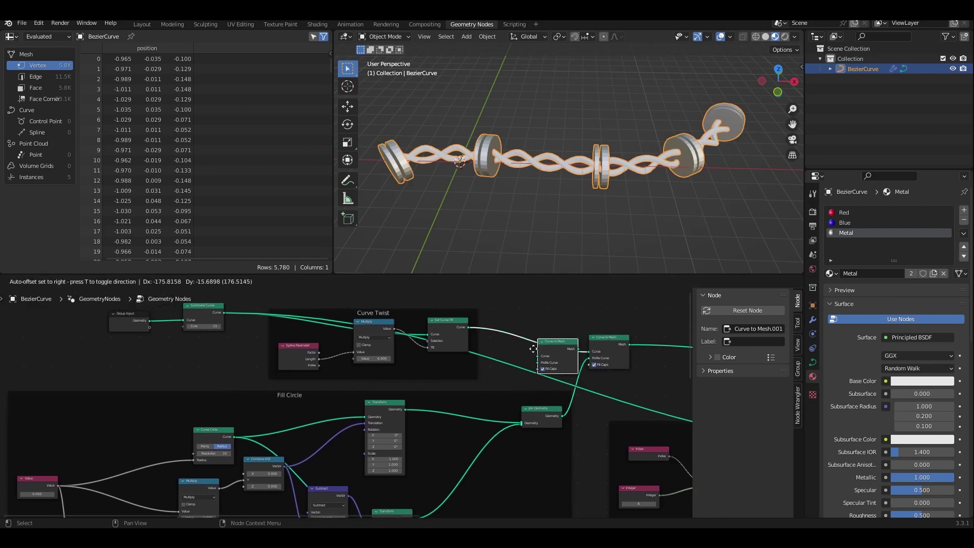
pyautogui.click(436, 406)
pyautogui.click(608, 345)
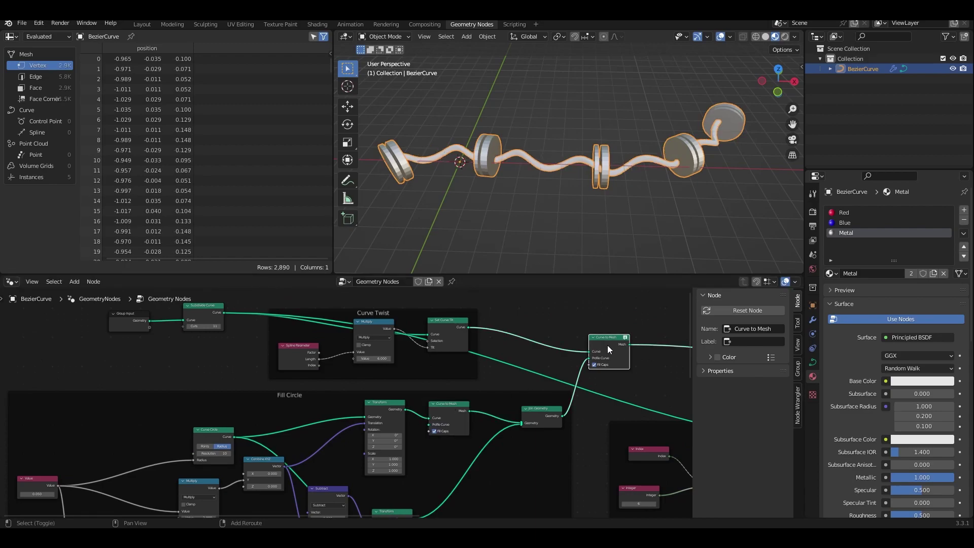
pyautogui.hotkey('shift', 'd')
pyautogui.click(451, 485)
# Step: Shift the upper Curve to Mesh copy toward Join Geometry and connect Set Curve Tilt's output to its Curve input
pyautogui.moveTo(566, 459); pyautogui.dragTo(491, 425, button='middle')
pyautogui.scroll(3, 532, 425)
pyautogui.moveTo(548, 407); pyautogui.dragTo(529, 361, button='middle')
pyautogui.moveTo(471, 417); pyautogui.dragTo(525, 452, button='middle')
pyautogui.scroll(-4, 490, 421)
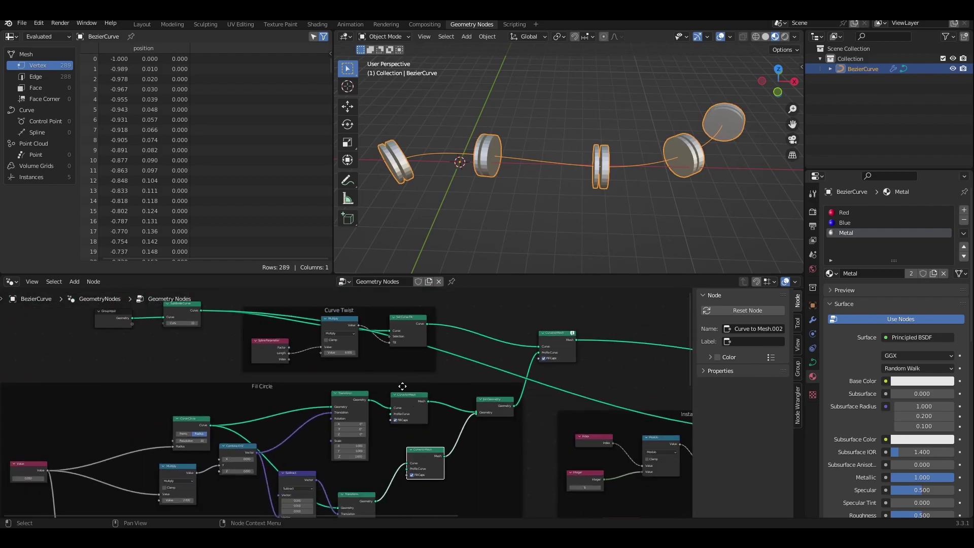
pyautogui.moveTo(418, 402); pyautogui.dragTo(431, 401, button='middle')
pyautogui.moveTo(420, 403); pyautogui.dragTo(454, 399)
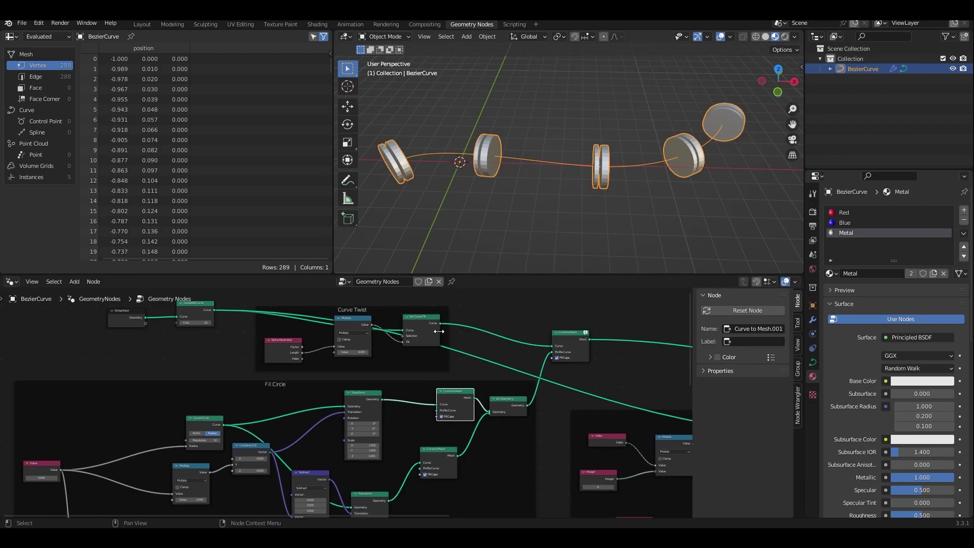
pyautogui.moveTo(441, 324); pyautogui.dragTo(437, 405)
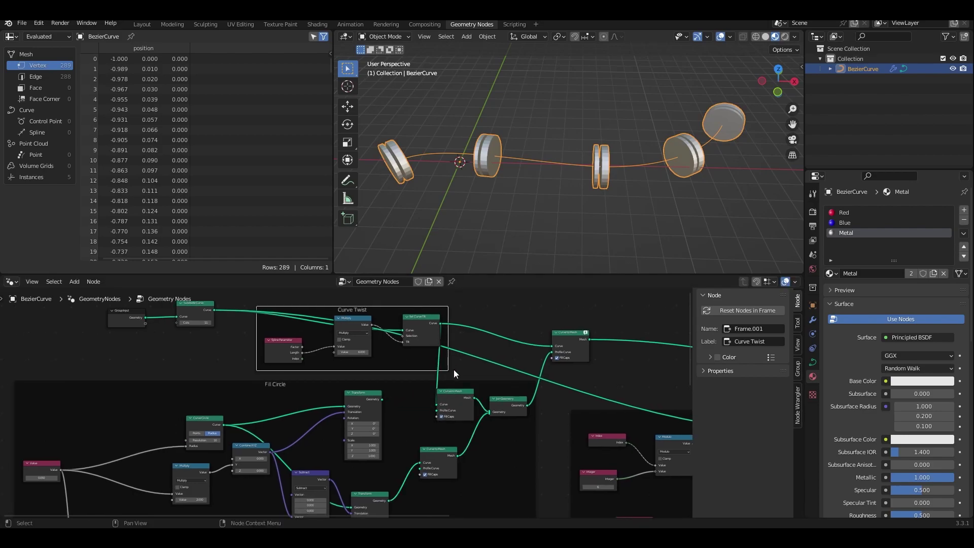
# Step: Move the Fill Circle frame's Join Geometry and both Curve to Mesh copies farther from the Transform nodes
pyautogui.scroll(5, 457, 395)
pyautogui.moveTo(478, 394); pyautogui.dragTo(294, 392, button='middle')
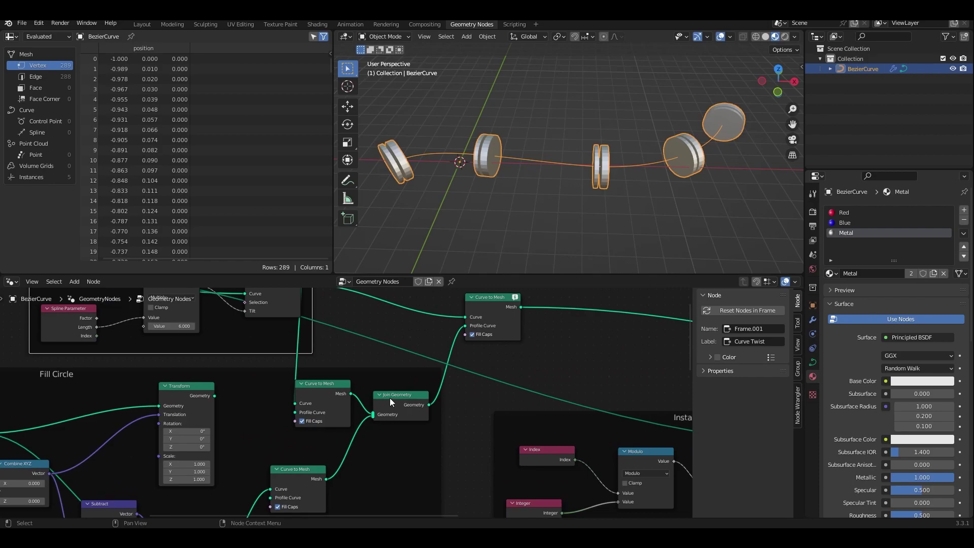
pyautogui.moveTo(400, 395); pyautogui.dragTo(468, 393)
pyautogui.moveTo(333, 390); pyautogui.dragTo(399, 390)
pyautogui.moveTo(294, 472); pyautogui.dragTo(388, 455)
pyautogui.scroll(-2, 526, 349)
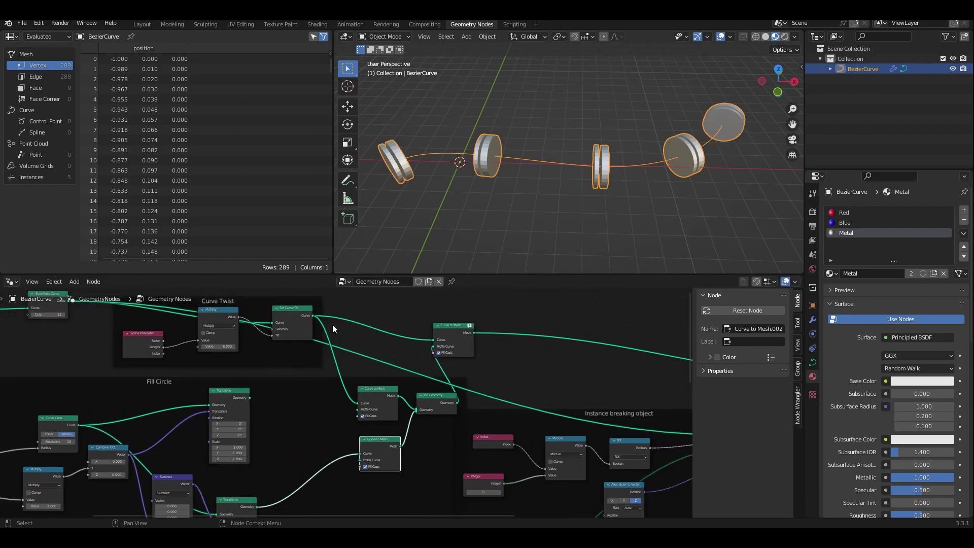
# Step: Connect Set Curve Tilt to the lower Curve to Mesh copy's Curve input and each Transform to its copy's Profile Curve input
pyautogui.moveTo(314, 315); pyautogui.dragTo(350, 446)
pyautogui.moveTo(249, 398); pyautogui.dragTo(357, 410)
pyautogui.moveTo(246, 511); pyautogui.dragTo(243, 428, button='middle')
pyautogui.moveTo(256, 425); pyautogui.dragTo(359, 378)
# Step: Connect the Fill Circle Join Geometry directly to the final Join Geometry and delete the original Curve to Mesh node
pyautogui.moveTo(461, 362); pyautogui.dragTo(379, 470, button='middle')
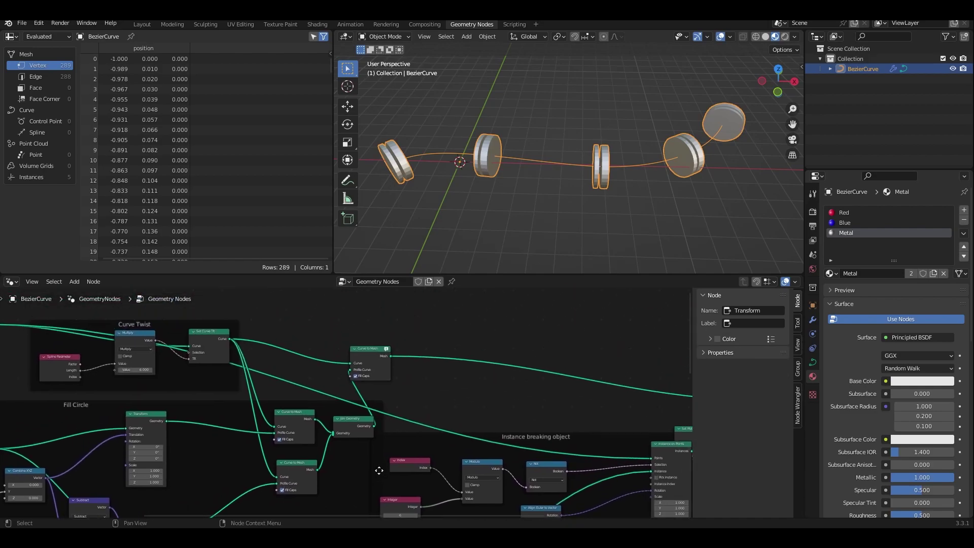
pyautogui.moveTo(378, 364); pyautogui.dragTo(445, 359)
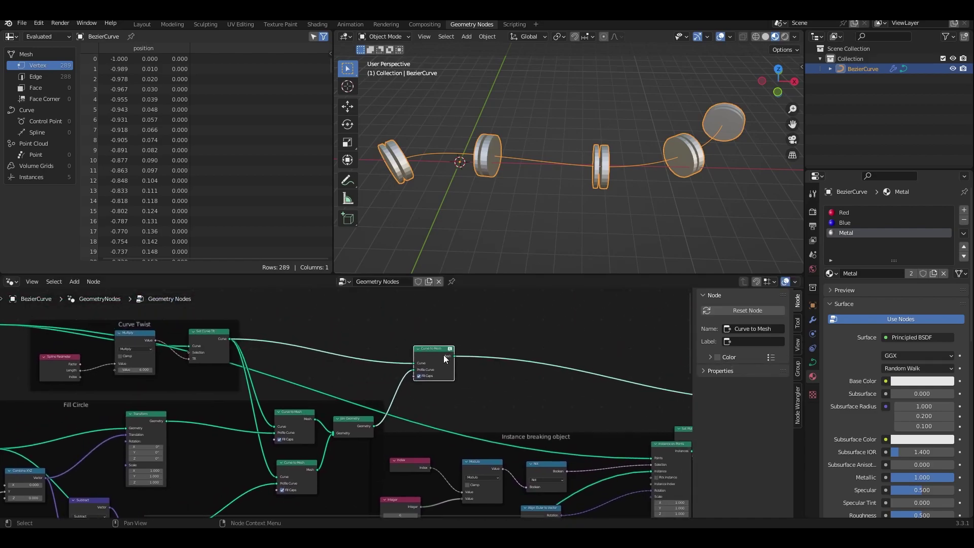
pyautogui.moveTo(504, 403); pyautogui.dragTo(328, 399, button='middle')
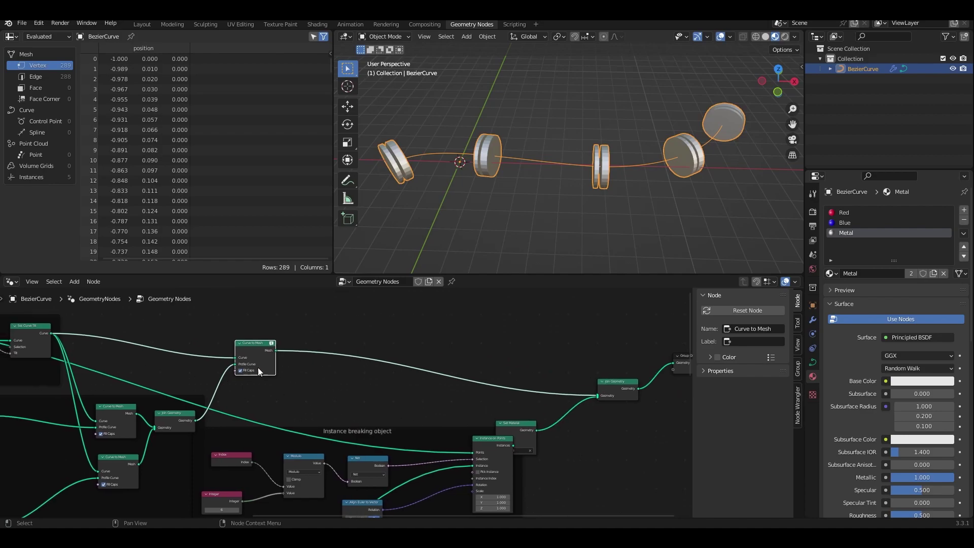
pyautogui.moveTo(181, 418); pyautogui.dragTo(596, 394)
pyautogui.click(255, 342)
pyautogui.press('x')
# Step: Space out the end of the node tree, moving the Set Material, final Join Geometry and Group Output nodes farther along
pyautogui.moveTo(186, 374); pyautogui.dragTo(245, 384)
pyautogui.moveTo(339, 432); pyautogui.dragTo(450, 430)
pyautogui.scroll(-5, 408, 389)
pyautogui.moveTo(437, 398); pyautogui.dragTo(201, 348, button='middle')
pyautogui.moveTo(230, 370); pyautogui.dragTo(353, 371)
pyautogui.moveTo(284, 327); pyautogui.dragTo(383, 350)
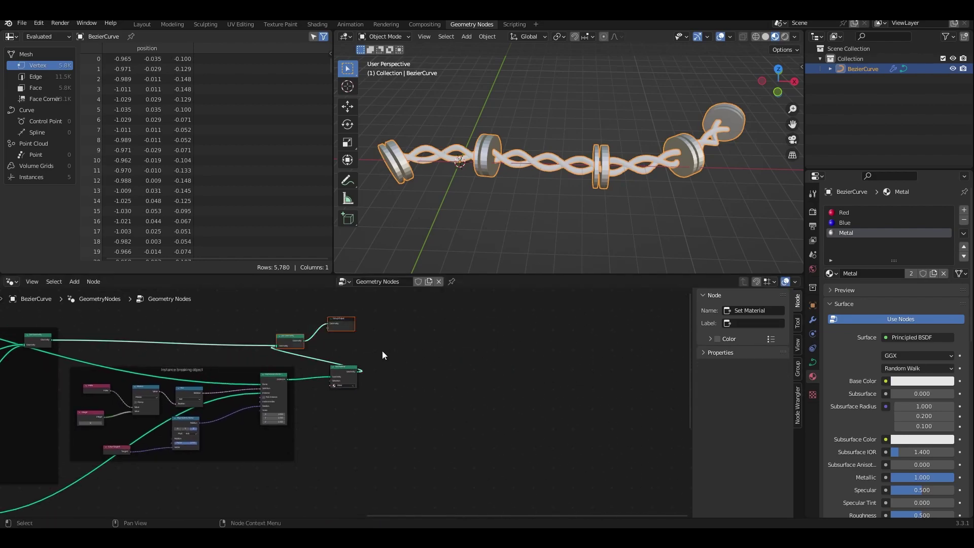
pyautogui.press('g')
pyautogui.click(501, 359)
# Step: Shift the Curve Twist frame slightly up and to the left, away from the Fill Circle nodes
pyautogui.moveTo(155, 339); pyautogui.dragTo(563, 352, button='middle')
pyautogui.scroll(5, 494, 385)
pyautogui.moveTo(384, 426)
pyautogui.mouseDown(button='middle')
pyautogui.moveTo(391, 467)
pyautogui.moveTo(423, 476)
pyautogui.mouseUp(button='middle')
pyautogui.moveTo(238, 363); pyautogui.dragTo(394, 415, button='middle')
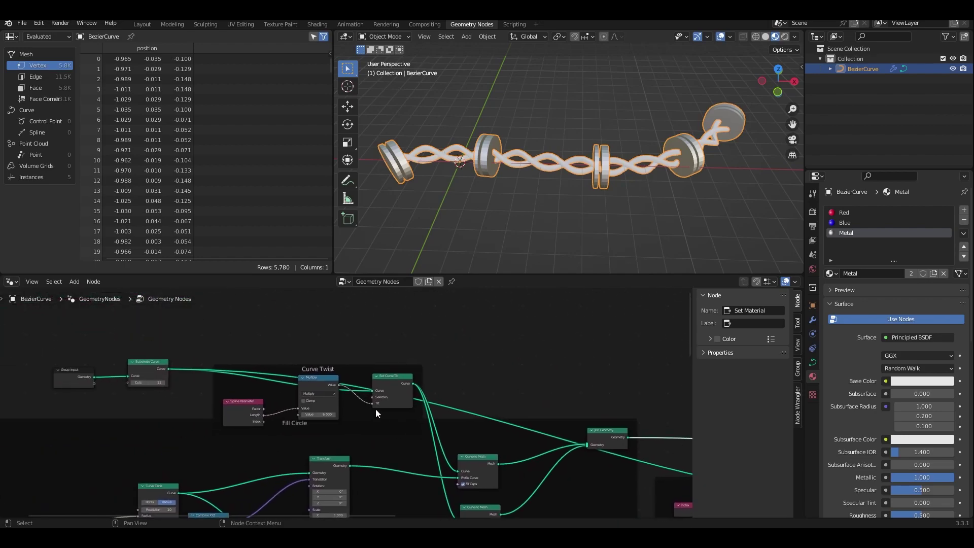
pyautogui.moveTo(308, 369); pyautogui.dragTo(284, 349)
# Step: Insert a Set Material node between each Curve to Mesh node and the Fill Circle frame's Join Geometry
pyautogui.moveTo(431, 457); pyautogui.dragTo(317, 318, button='middle')
pyautogui.scroll(2, 346, 436)
pyautogui.scroll(-2, 282, 418)
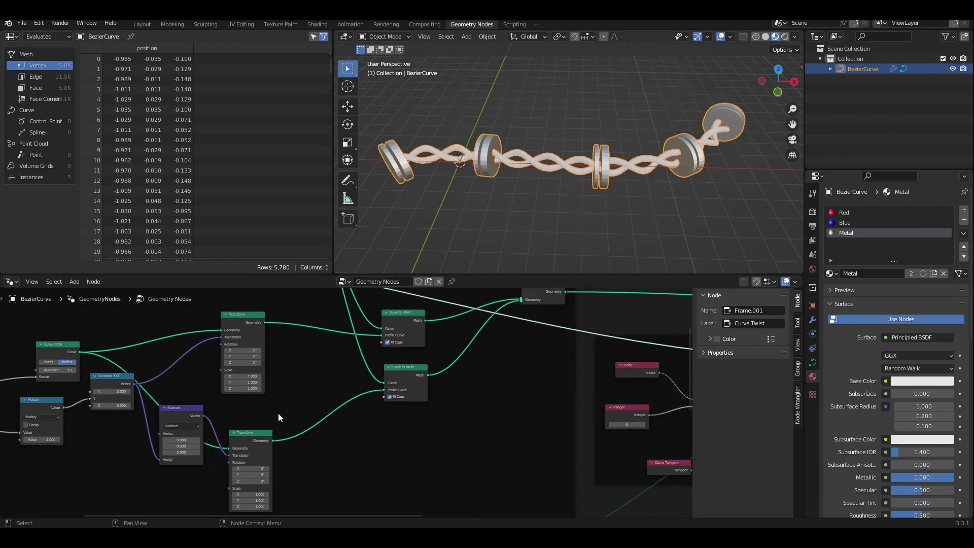
pyautogui.moveTo(318, 398); pyautogui.dragTo(240, 476, button='middle')
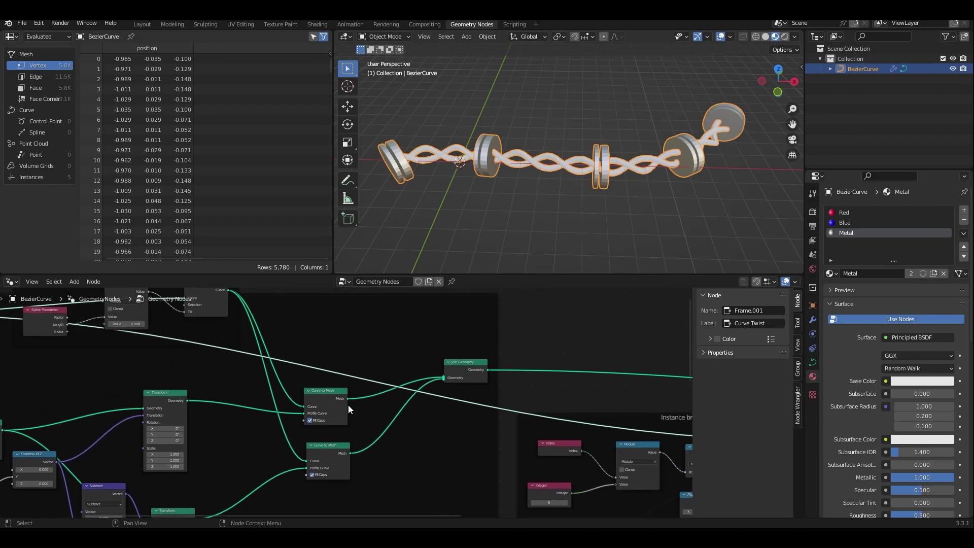
pyautogui.hotkey('shift', 'a')
pyautogui.write('e')
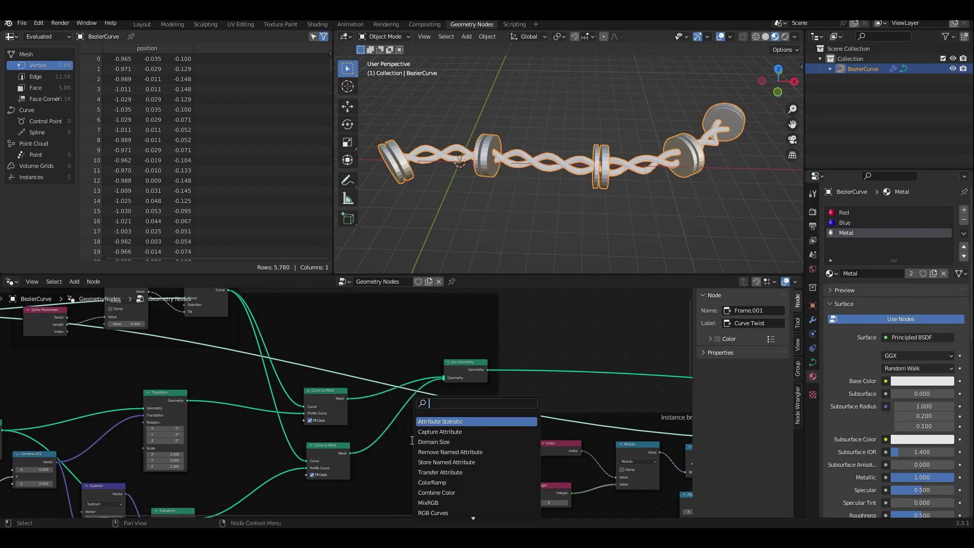
pyautogui.press('BackSpace')
pyautogui.write('set mate')
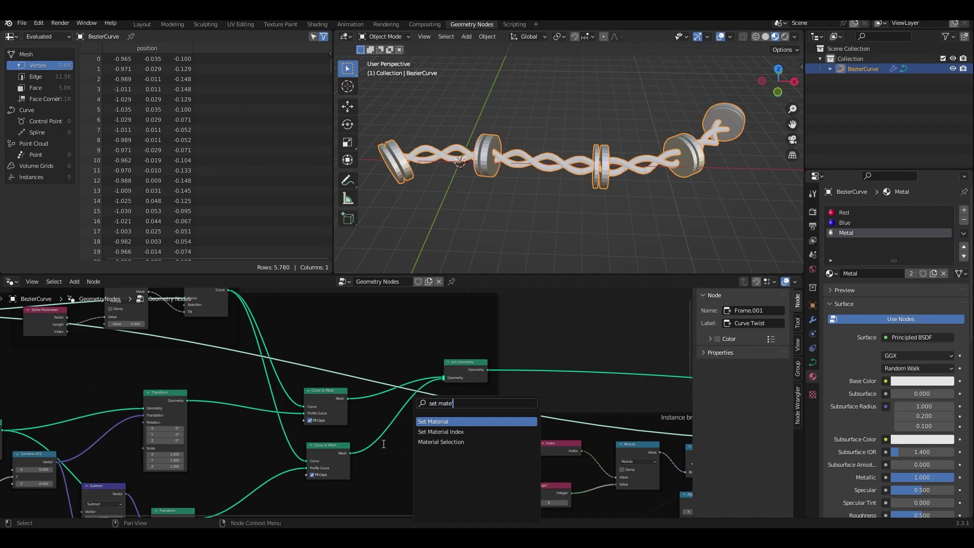
pyautogui.press('Return')
pyautogui.click(404, 417)
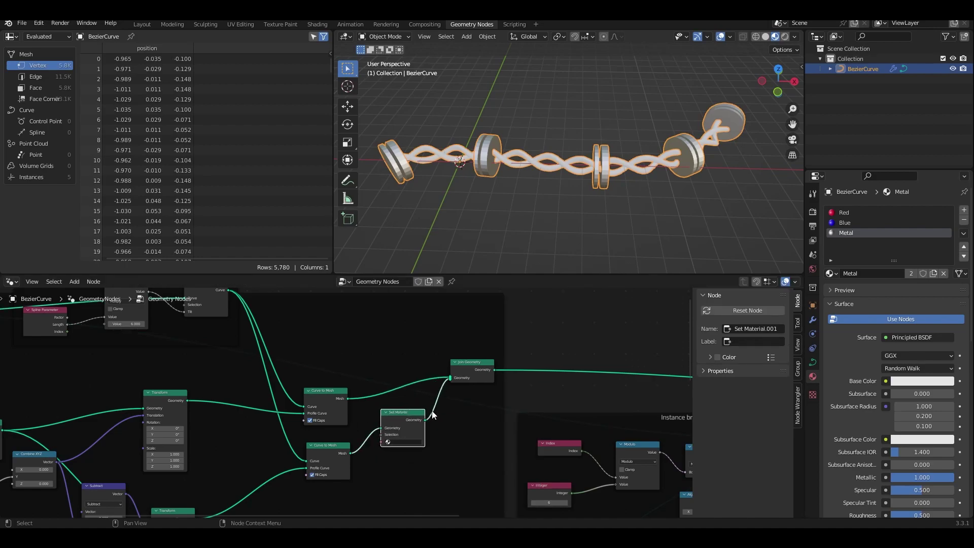
pyautogui.hotkey('shift', 'd')
pyautogui.click(420, 389)
pyautogui.scroll(2, 445, 449)
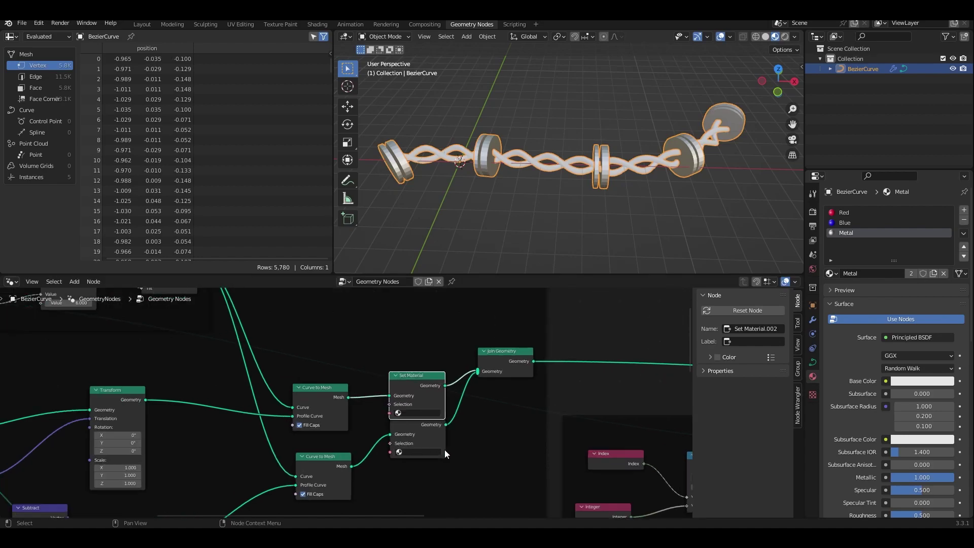
# Step: Assign Red in the lower strand's Set Material node and Blue in the upper one, and separate the two nodes
pyautogui.click(434, 460)
pyautogui.click(443, 400)
pyautogui.click(434, 414)
pyautogui.click(425, 431)
pyautogui.moveTo(434, 380); pyautogui.dragTo(437, 362)
# Step: Check the coloured strands in the 3D viewport and move the Curve Twist frame up, clear of the Fill Circle frame
pyautogui.moveTo(474, 188); pyautogui.dragTo(650, 109, button='middle')
pyautogui.moveTo(633, 158)
pyautogui.mouseDown(button='middle')
pyautogui.moveTo(568, 157)
pyautogui.moveTo(468, 133)
pyautogui.moveTo(569, 157)
pyautogui.moveTo(632, 156)
pyautogui.moveTo(595, 172)
pyautogui.moveTo(490, 172)
pyautogui.moveTo(662, 156)
pyautogui.moveTo(634, 161)
pyautogui.mouseUp(button='middle')
pyautogui.scroll(4, 538, 142)
pyautogui.scroll(-5, 631, 156)
pyautogui.scroll(-2, 593, 173)
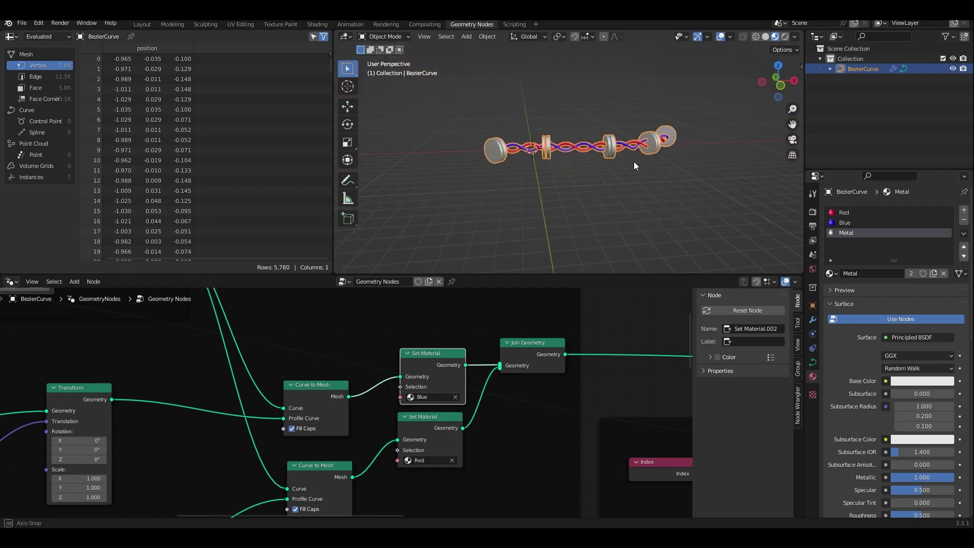
pyautogui.scroll(-5, 602, 386)
pyautogui.moveTo(551, 358); pyautogui.dragTo(524, 365, button='middle')
pyautogui.moveTo(177, 330); pyautogui.dragTo(265, 415, button='middle')
pyautogui.moveTo(268, 415); pyautogui.dragTo(268, 367)
# Step: Examine the coloured twisted wire with its metal connectors and look over the whole node tree
pyautogui.scroll(2, 612, 168)
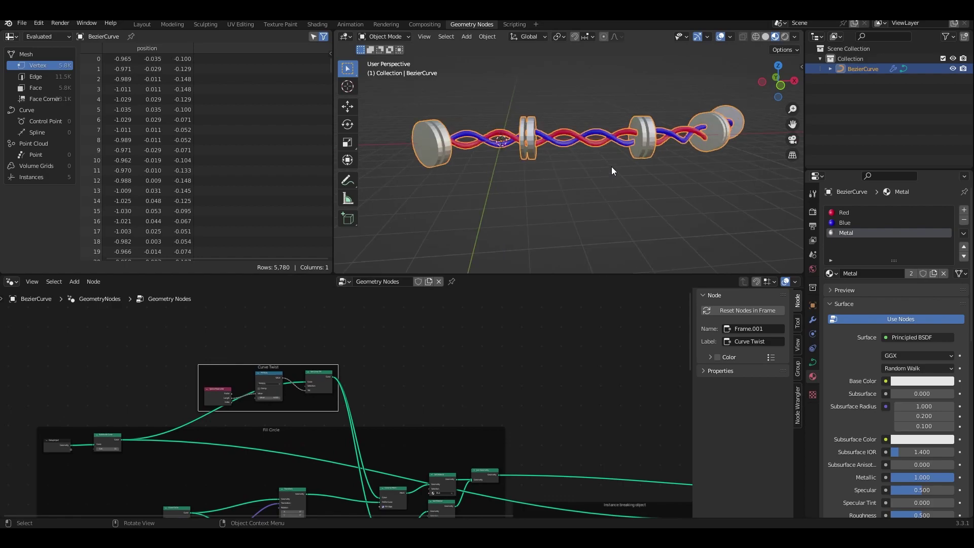
pyautogui.moveTo(612, 167)
pyautogui.mouseDown(button='middle')
pyautogui.moveTo(605, 182)
pyautogui.moveTo(647, 164)
pyautogui.moveTo(621, 184)
pyautogui.mouseUp(button='middle')
pyautogui.moveTo(565, 418); pyautogui.dragTo(505, 328, button='middle')
pyautogui.moveTo(534, 391); pyautogui.dragTo(527, 338, button='middle')
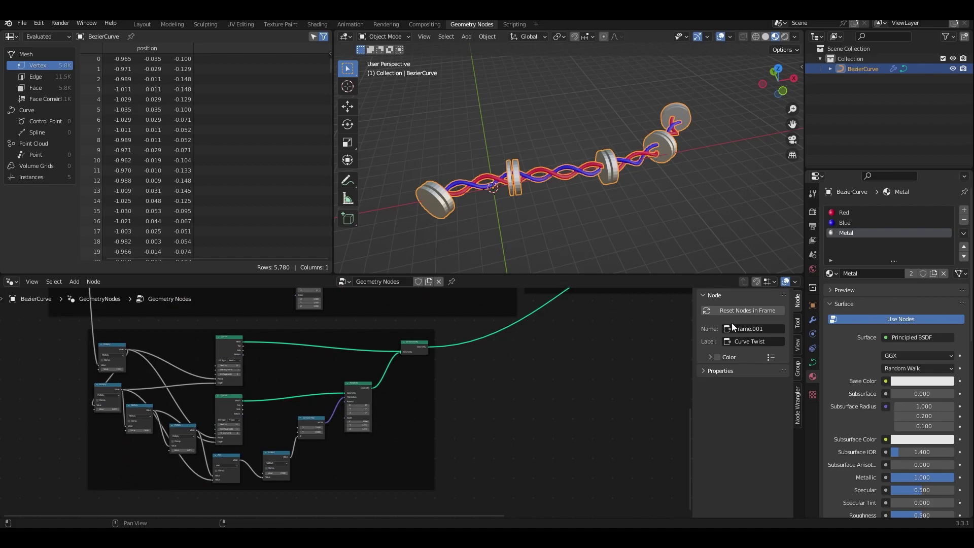
pyautogui.moveTo(567, 338); pyautogui.dragTo(509, 408, button='middle')
pyautogui.moveTo(471, 303); pyautogui.dragTo(470, 373, button='middle')
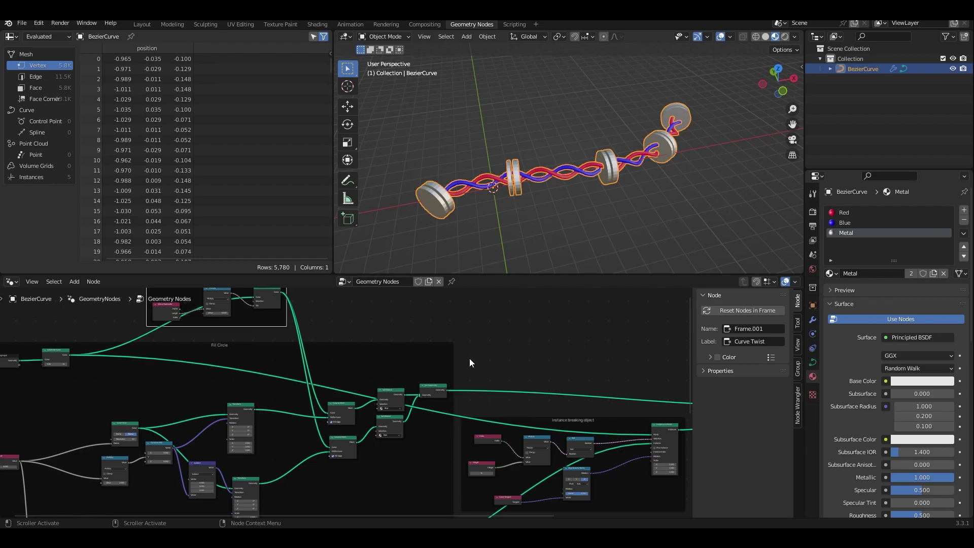
pyautogui.moveTo(370, 323); pyautogui.dragTo(552, 328, button='middle')
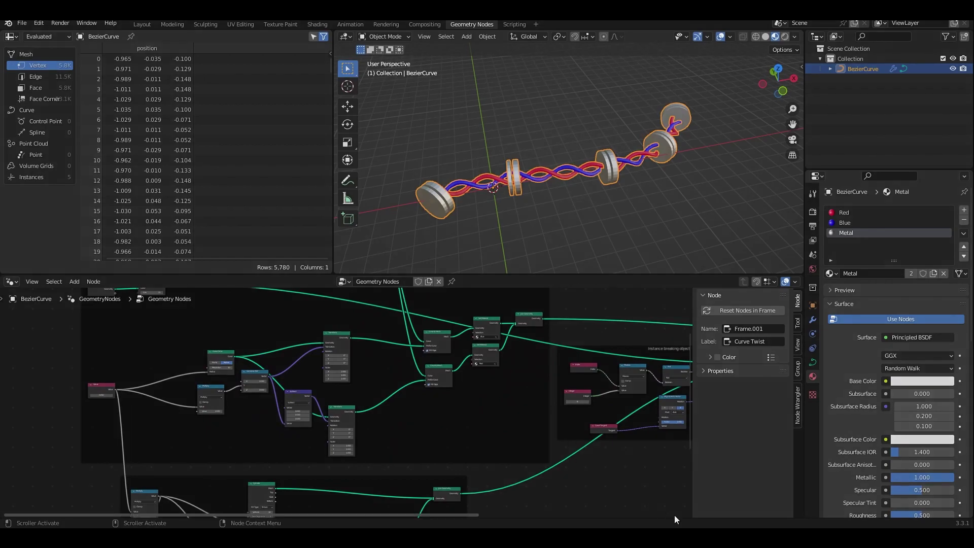